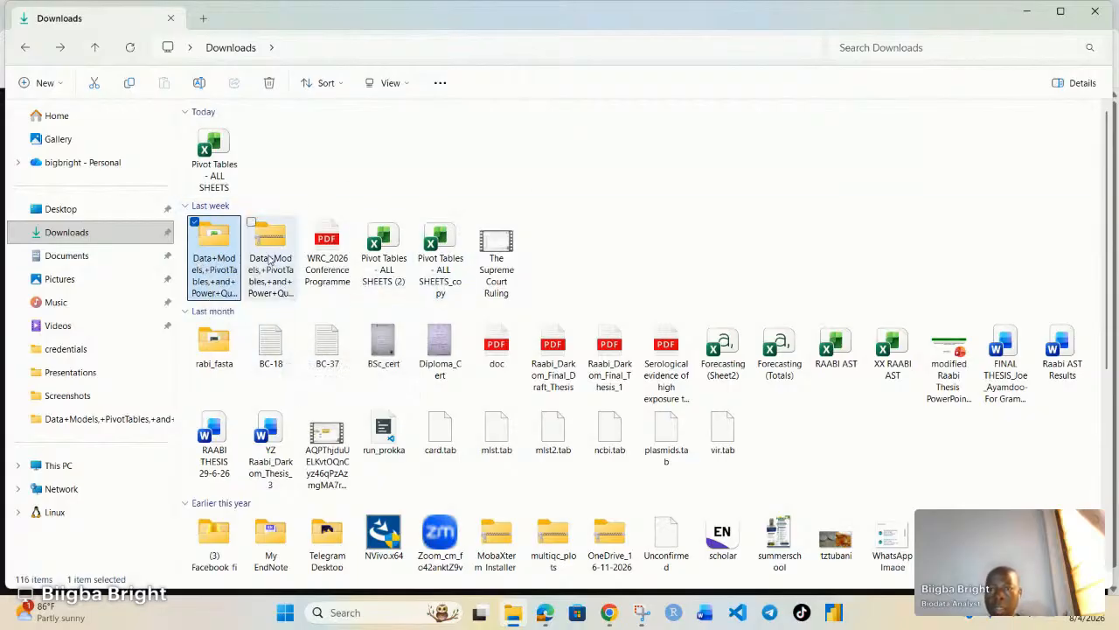
Open the extracted Data+Models demo files folder in Downloads.
double_click(230, 254)
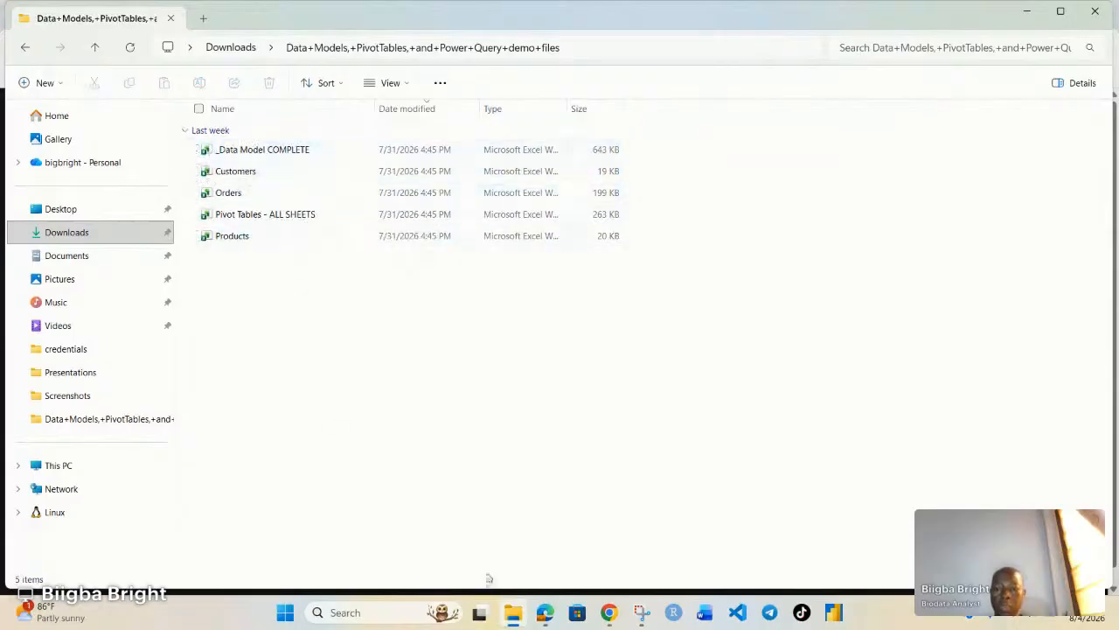
Launch Excel from the Start menu and create a blank workbook, Book1.
click(285, 613)
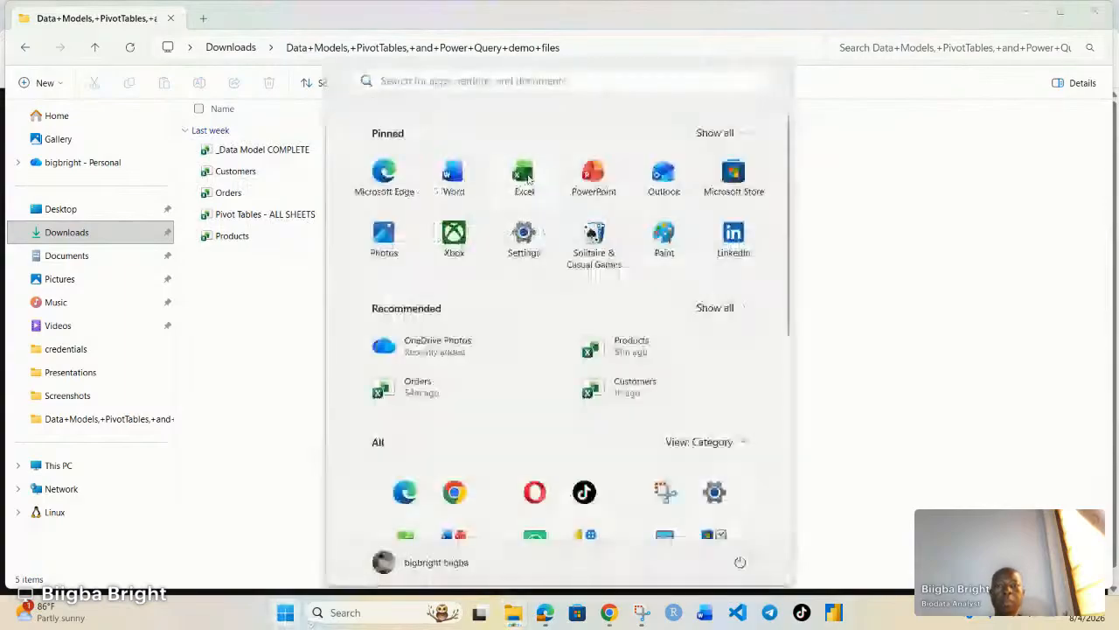
click(525, 172)
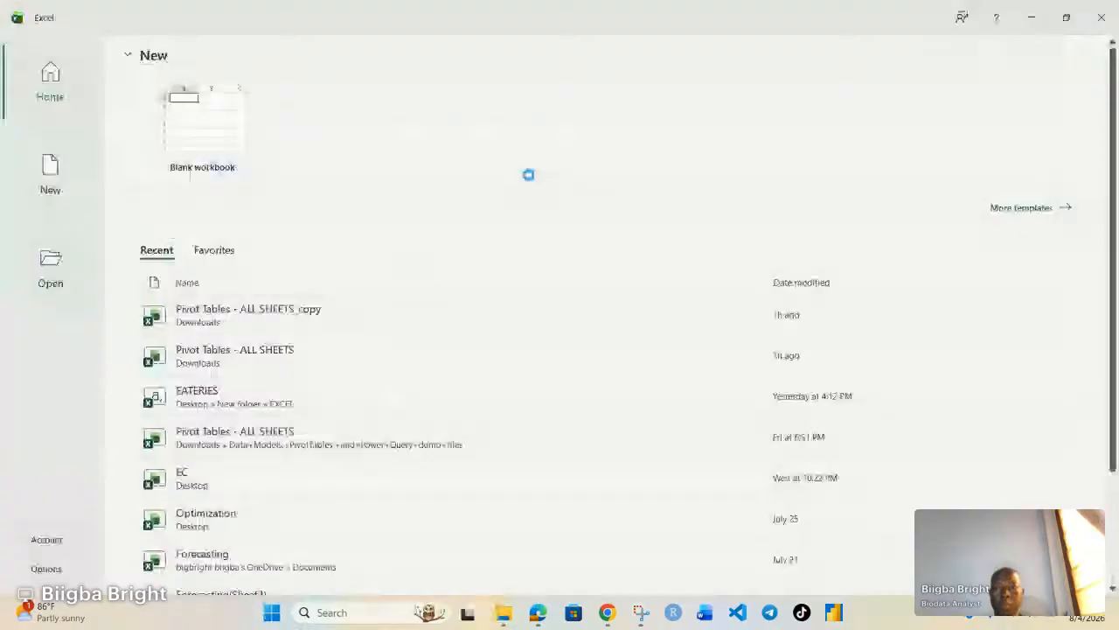
click(204, 163)
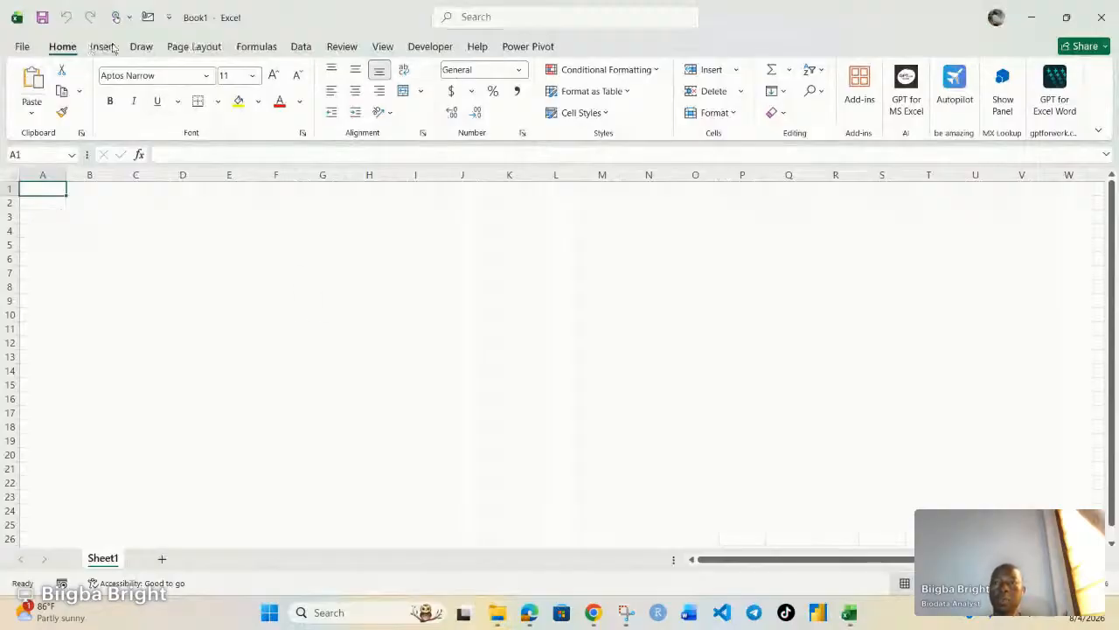
Look over the Insert PivotTable source options, then move to the Data ribbon.
click(103, 49)
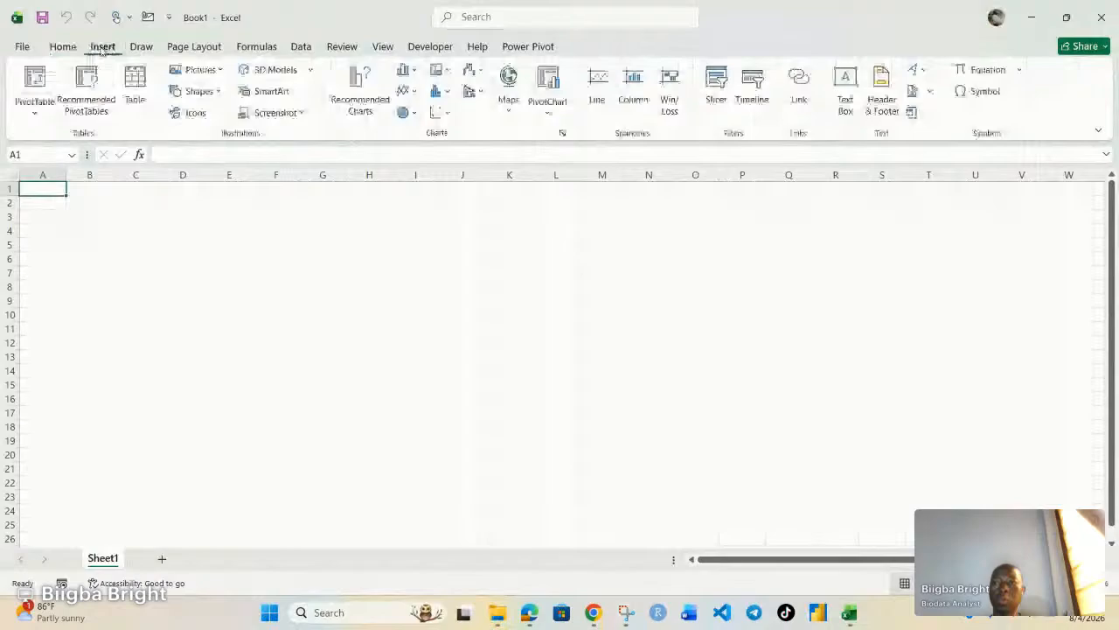
click(35, 112)
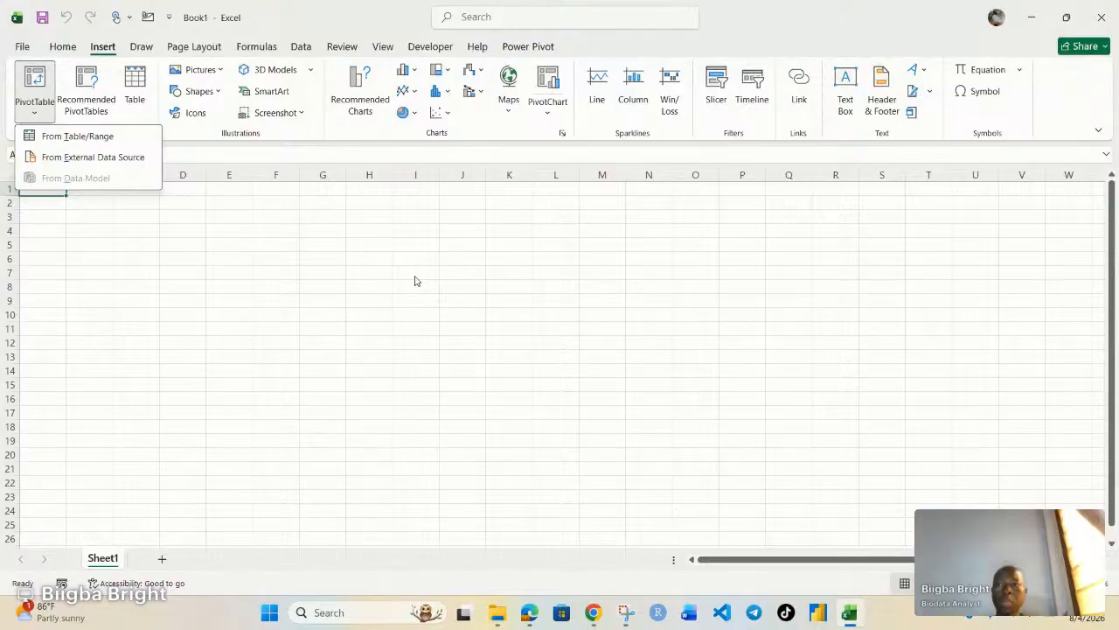
click(332, 289)
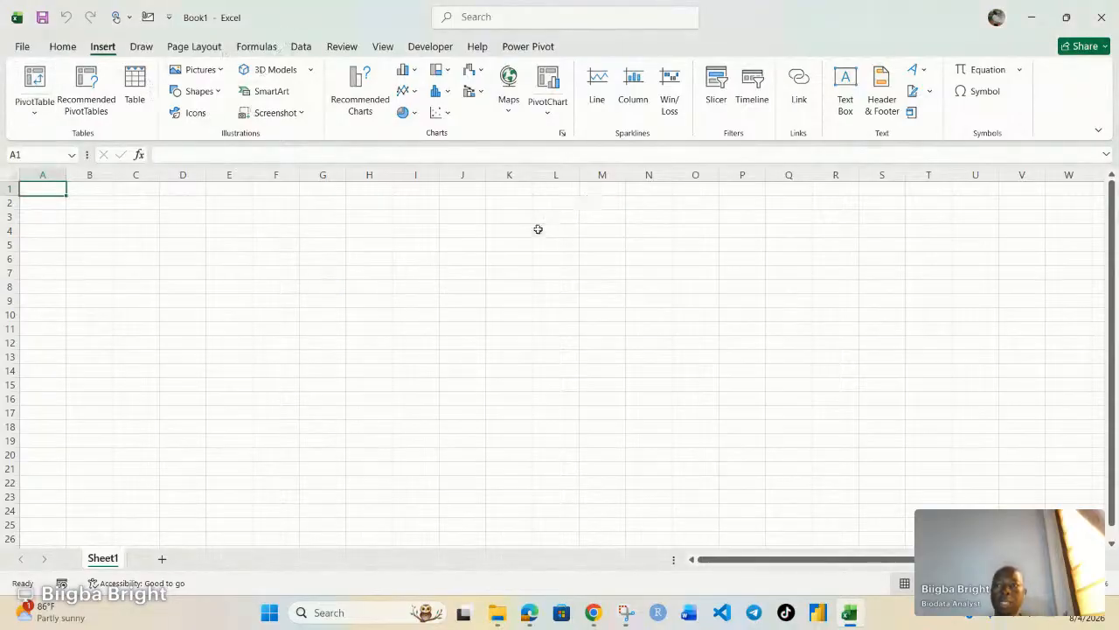
click(299, 50)
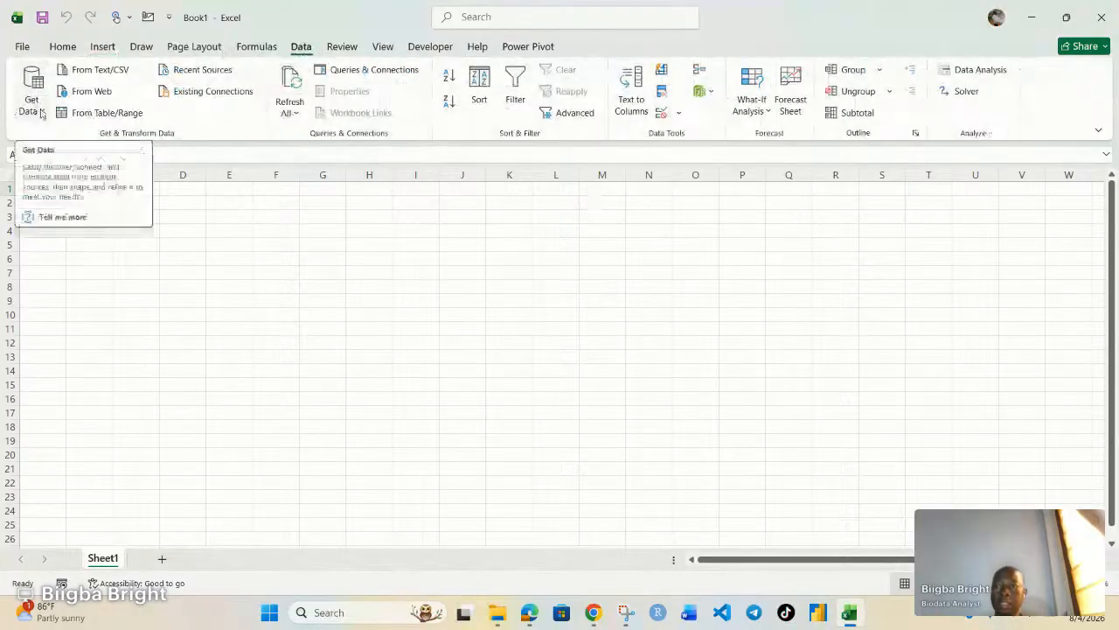
Start an import via Get Data > From File > From Excel Workbook.
click(40, 112)
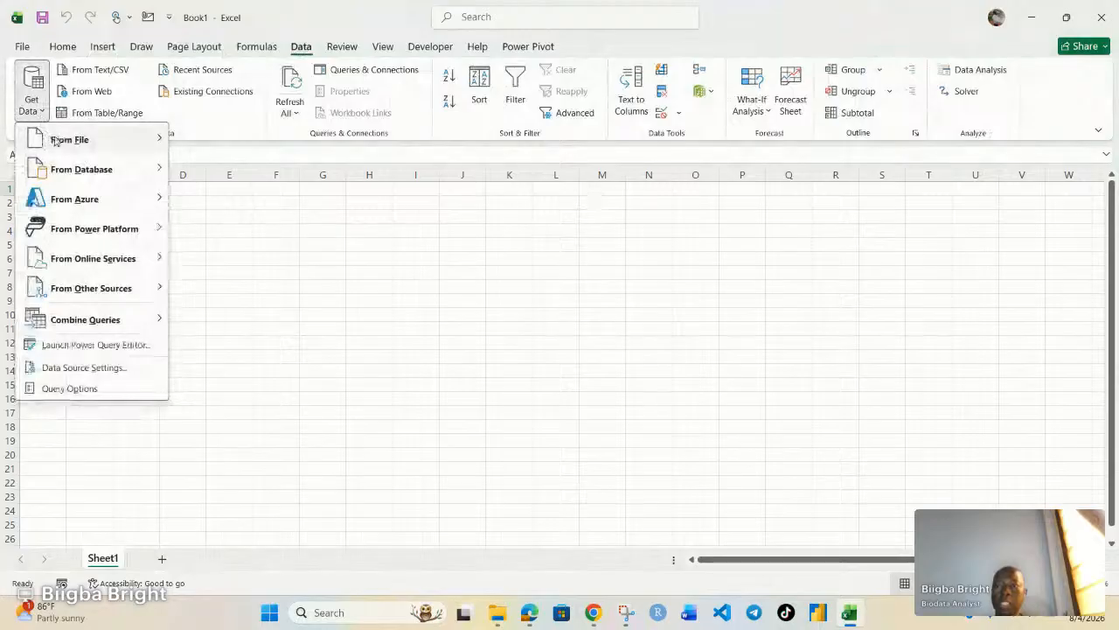
mouse_move(61, 146)
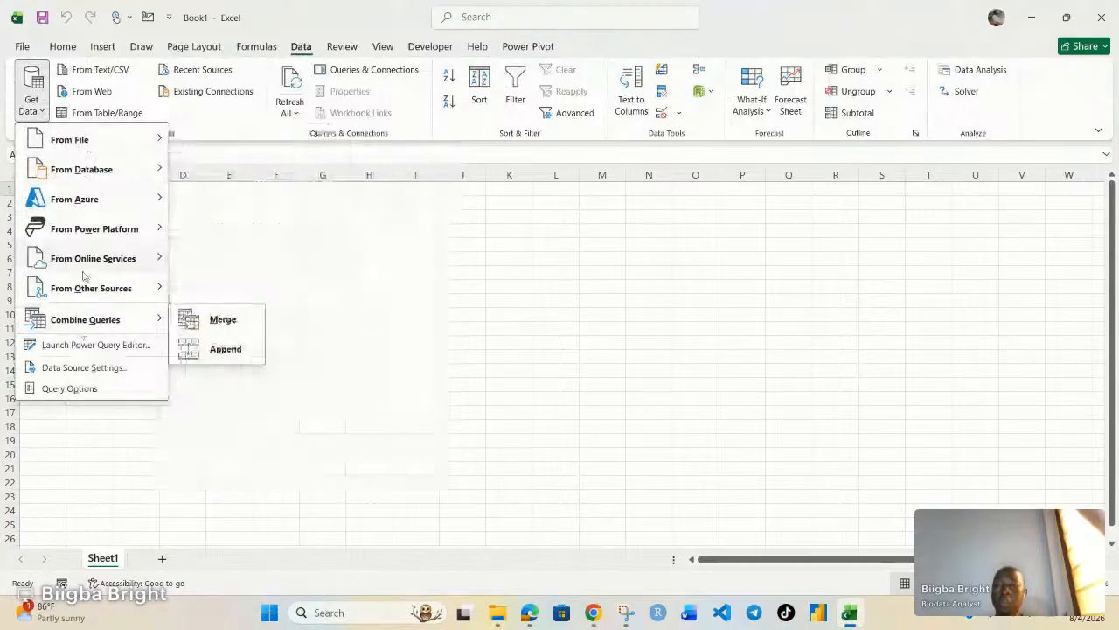
mouse_move(110, 135)
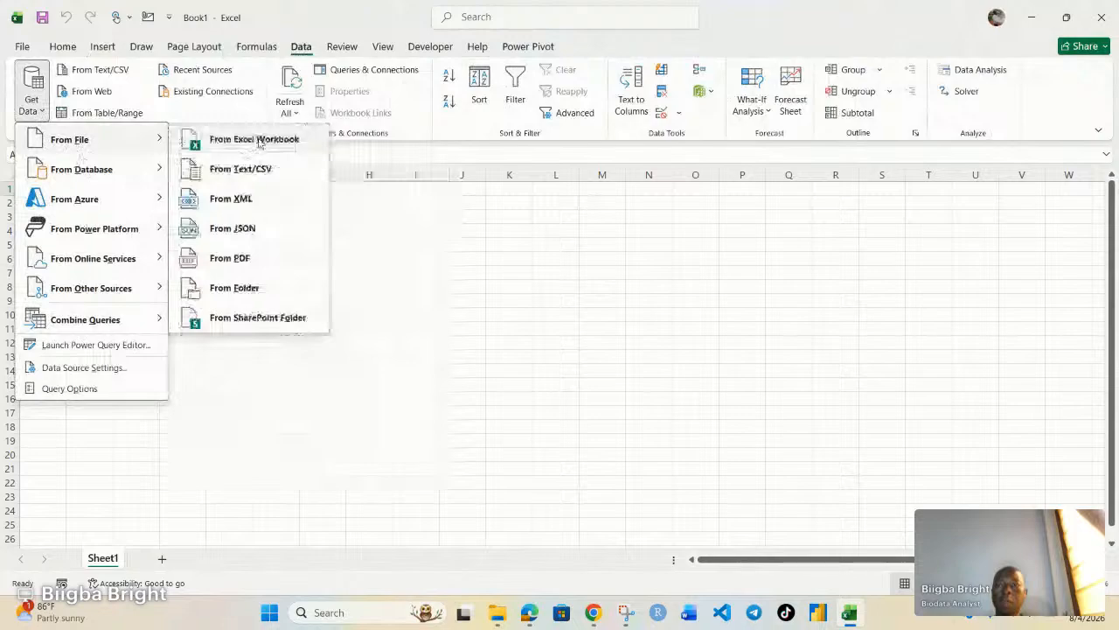
click(258, 140)
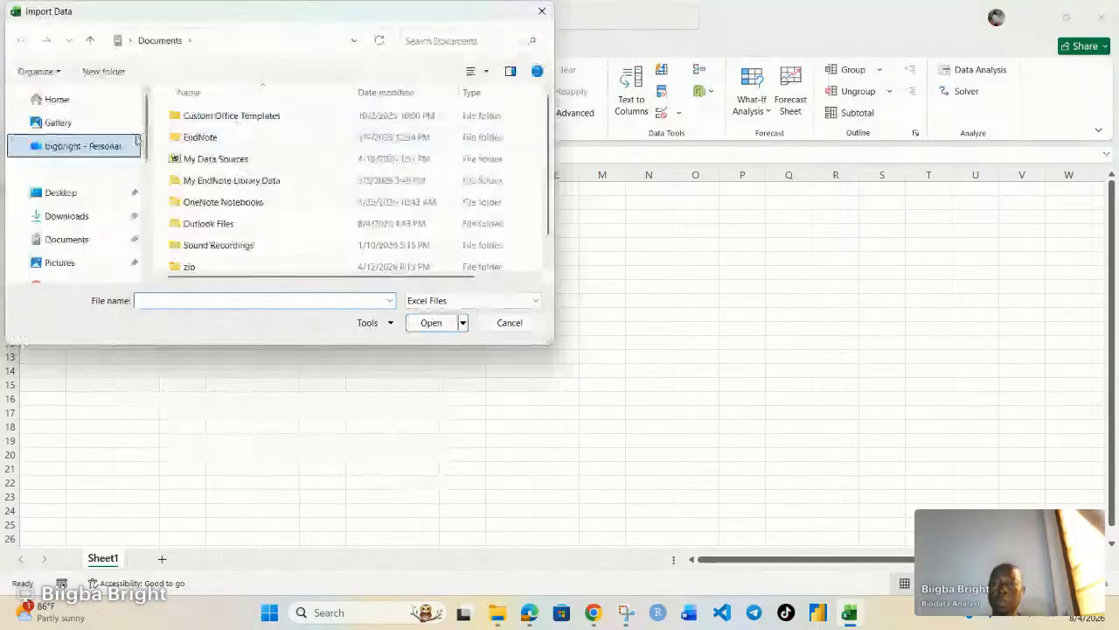
Import Customers.xlsx from the Data+Models folder in Downloads.
click(72, 216)
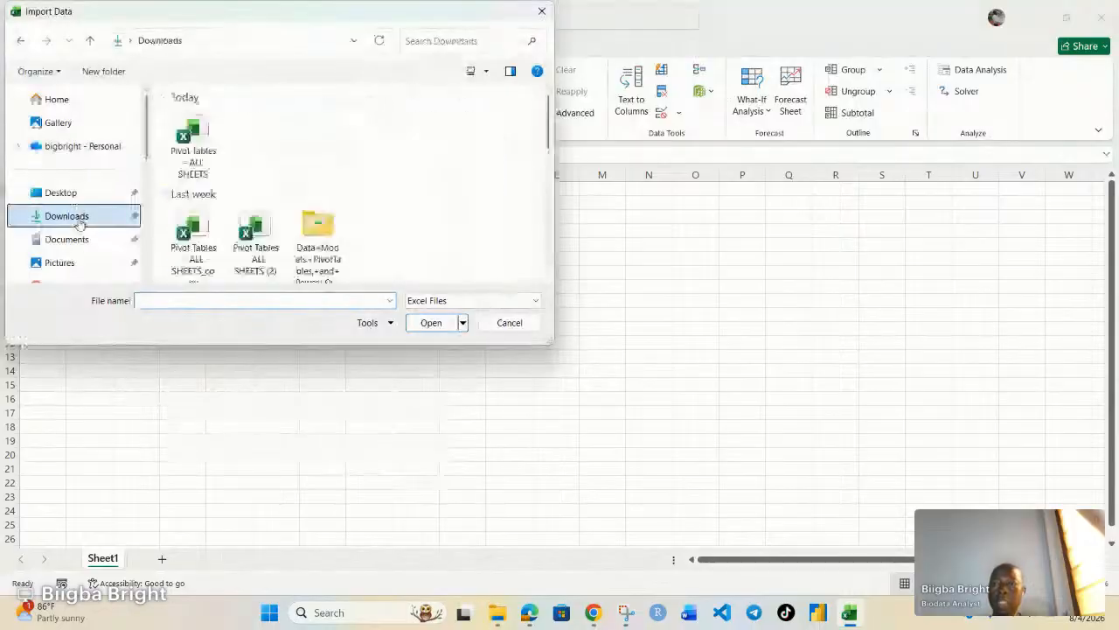
scroll(331, 185, down, 1)
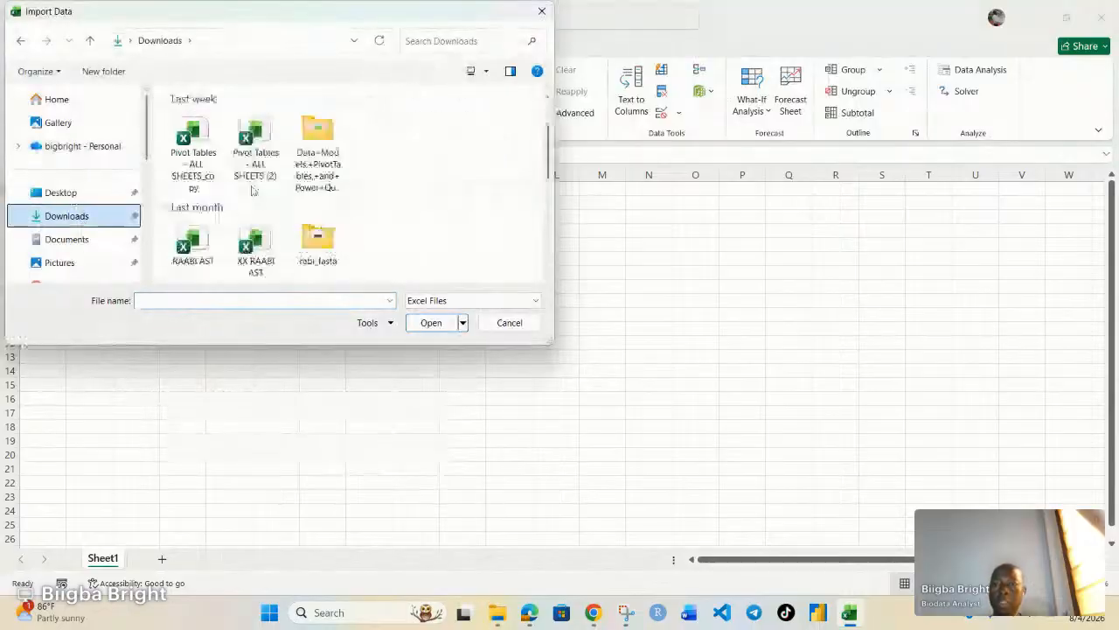
double_click(322, 152)
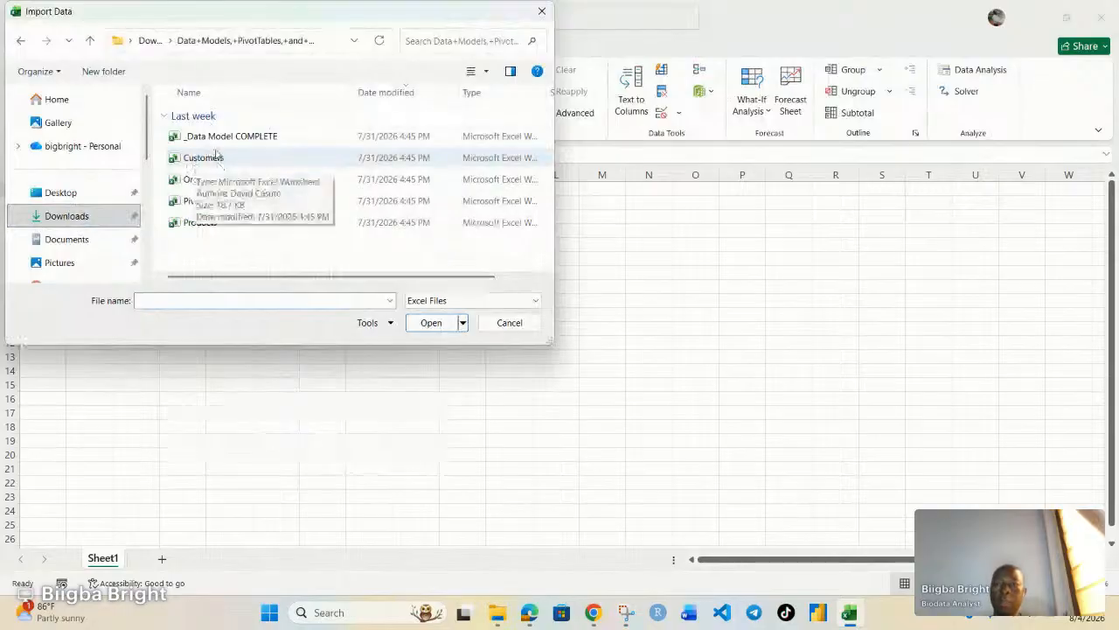
click(204, 160)
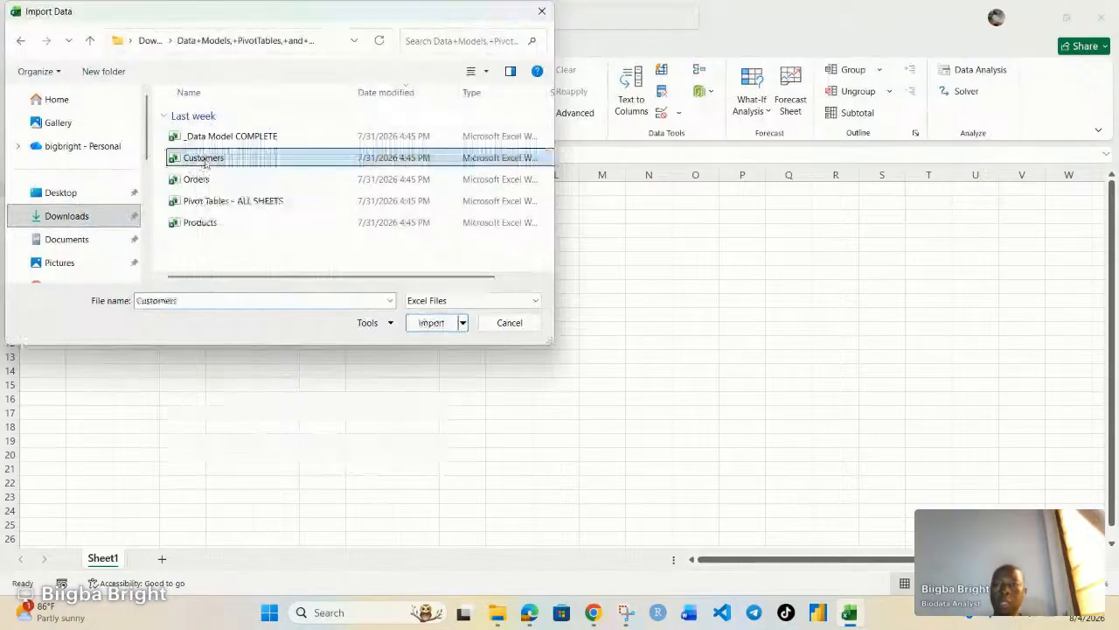
click(432, 327)
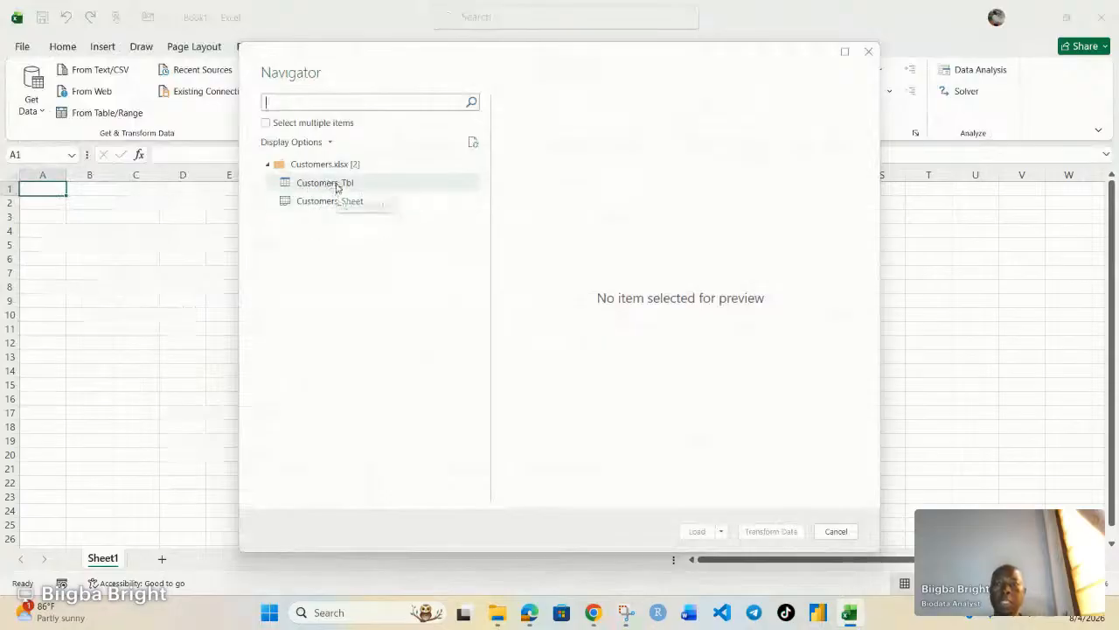
Preview Customers_Tbl and send it to the Power Query Editor with Transform Data.
click(337, 185)
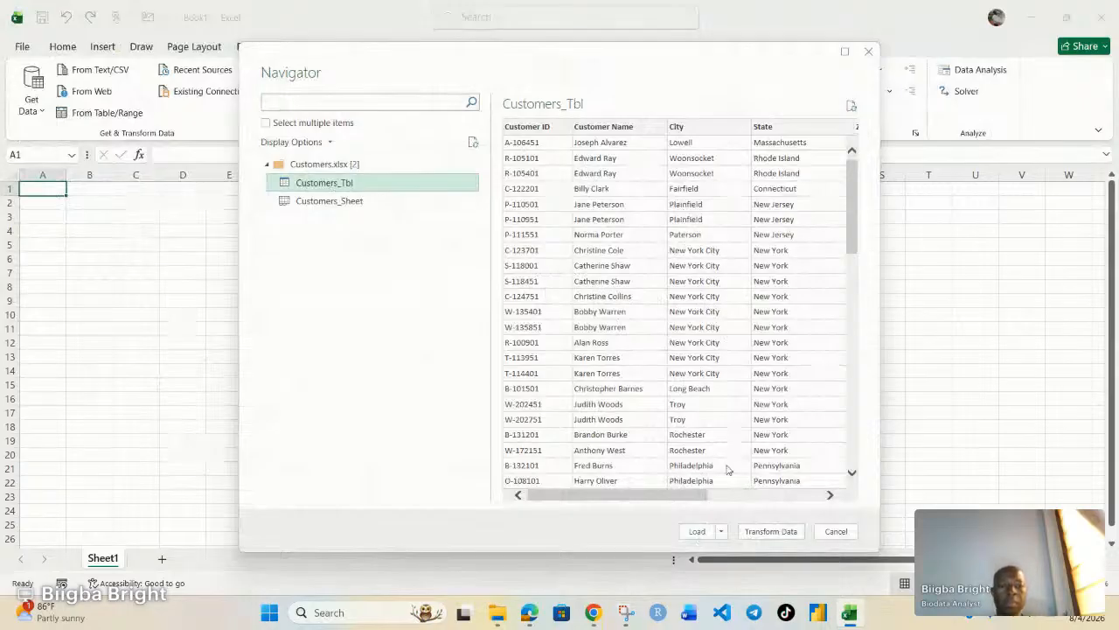
click(697, 532)
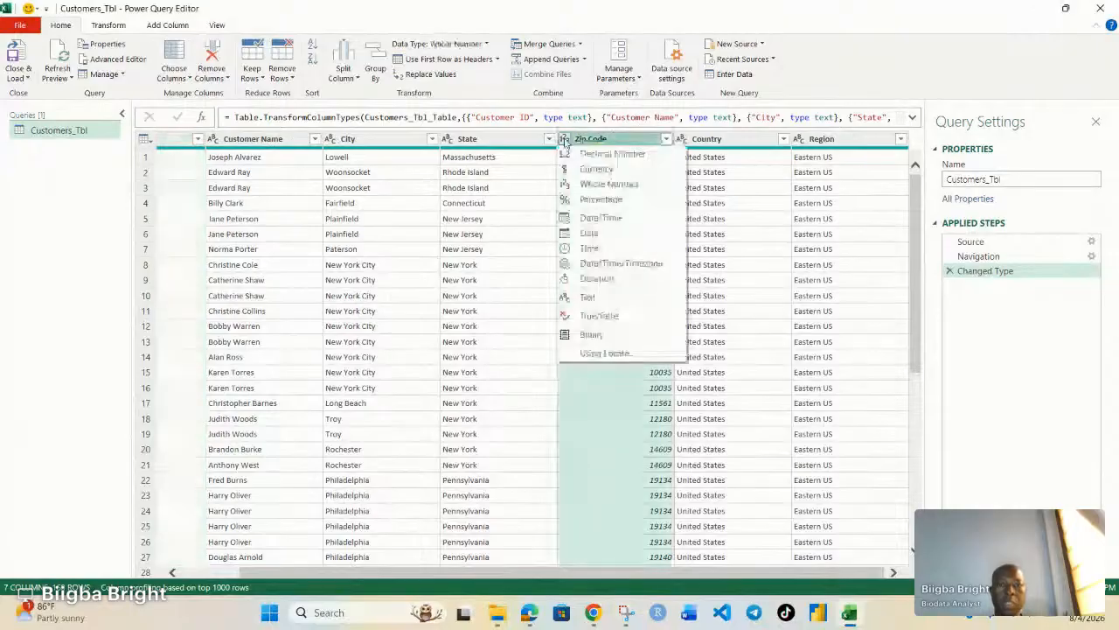
Change Zip Code to Text, replacing the current type, and remove the Country column.
click(564, 139)
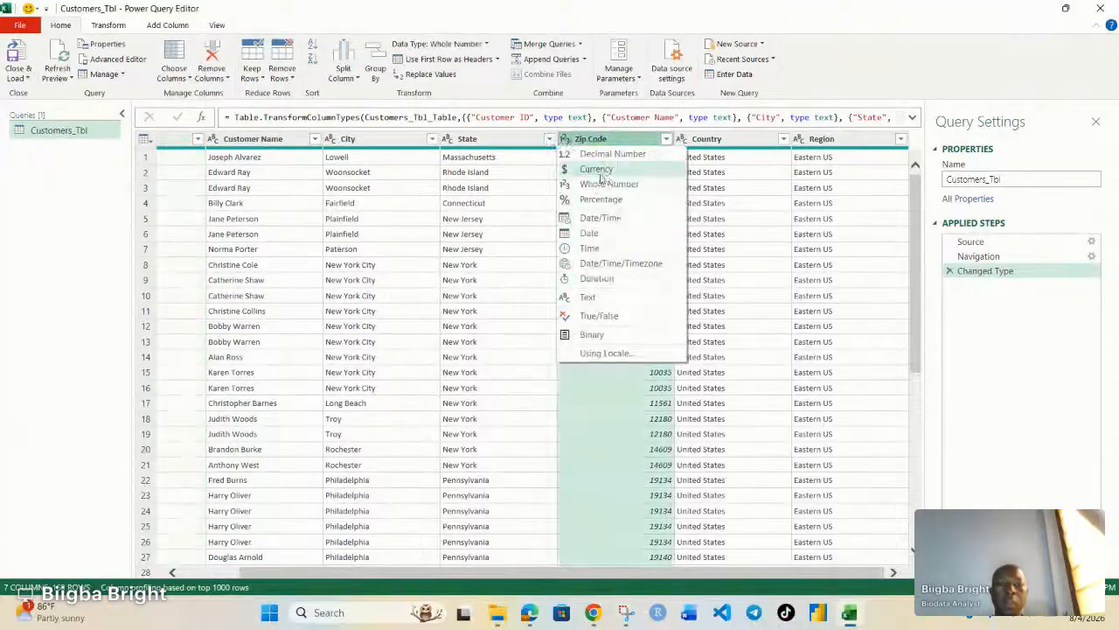
click(589, 297)
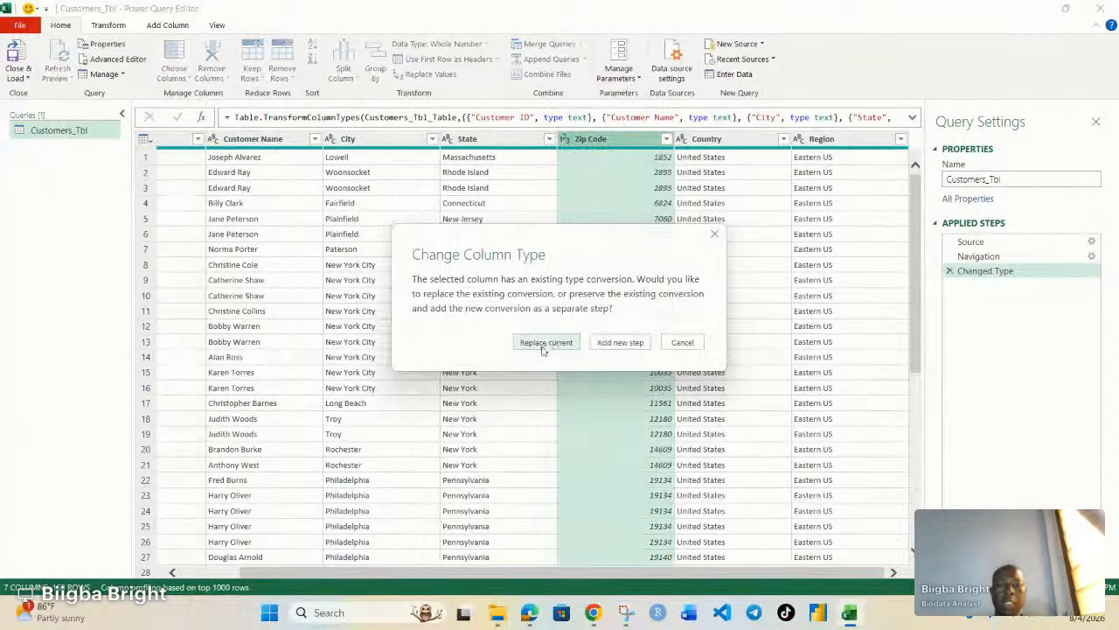
click(547, 342)
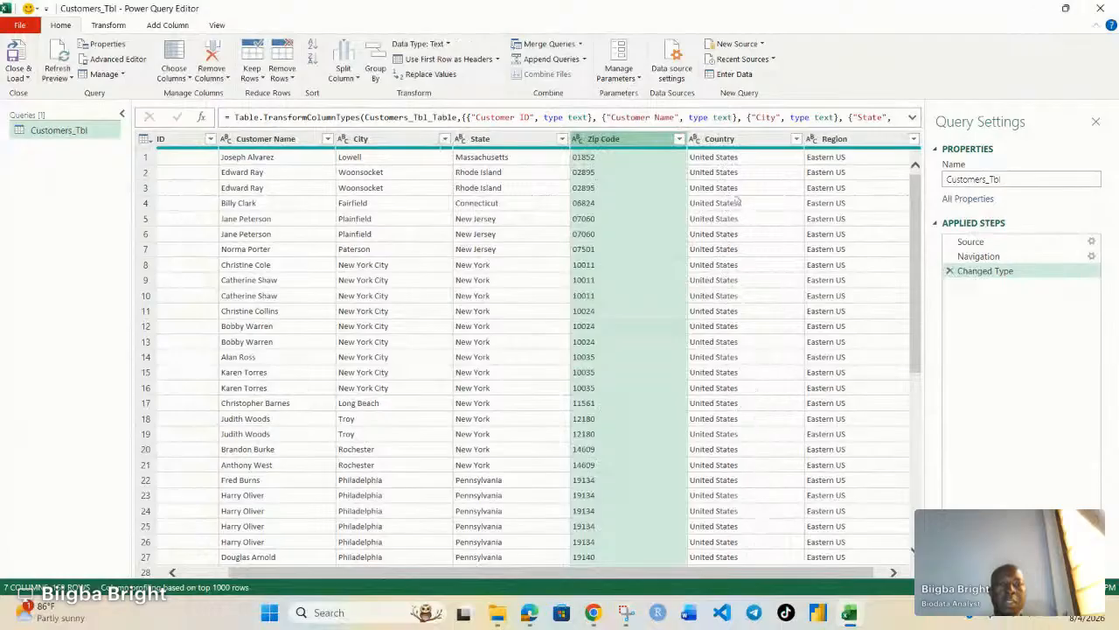
right_click(739, 146)
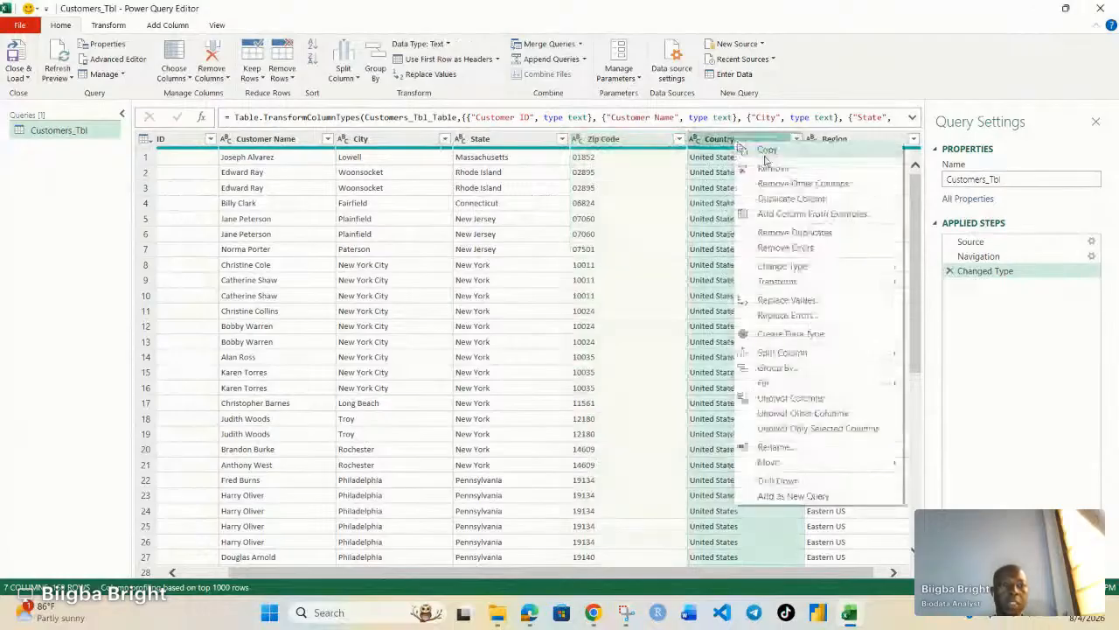
click(771, 168)
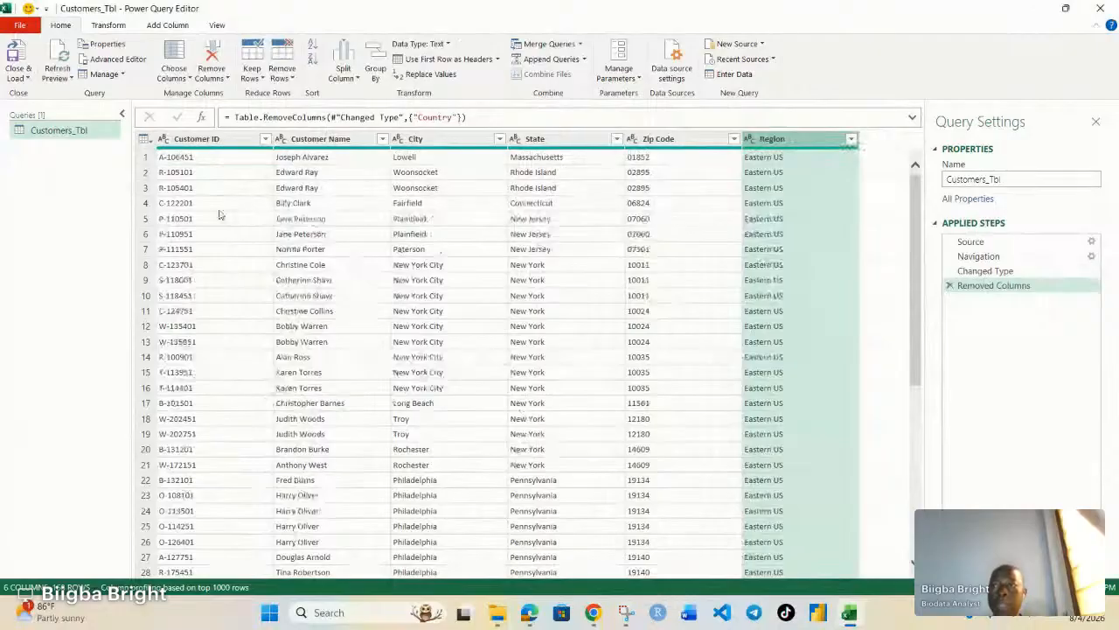
Choose Close & Load To... to set how the customers query is loaded.
click(27, 77)
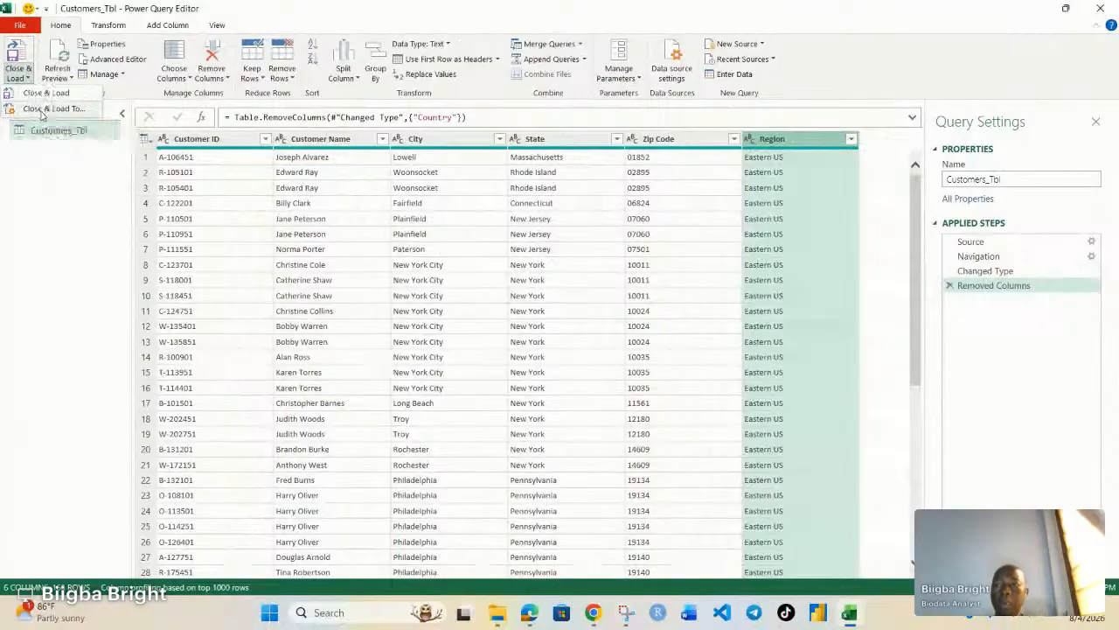
click(55, 109)
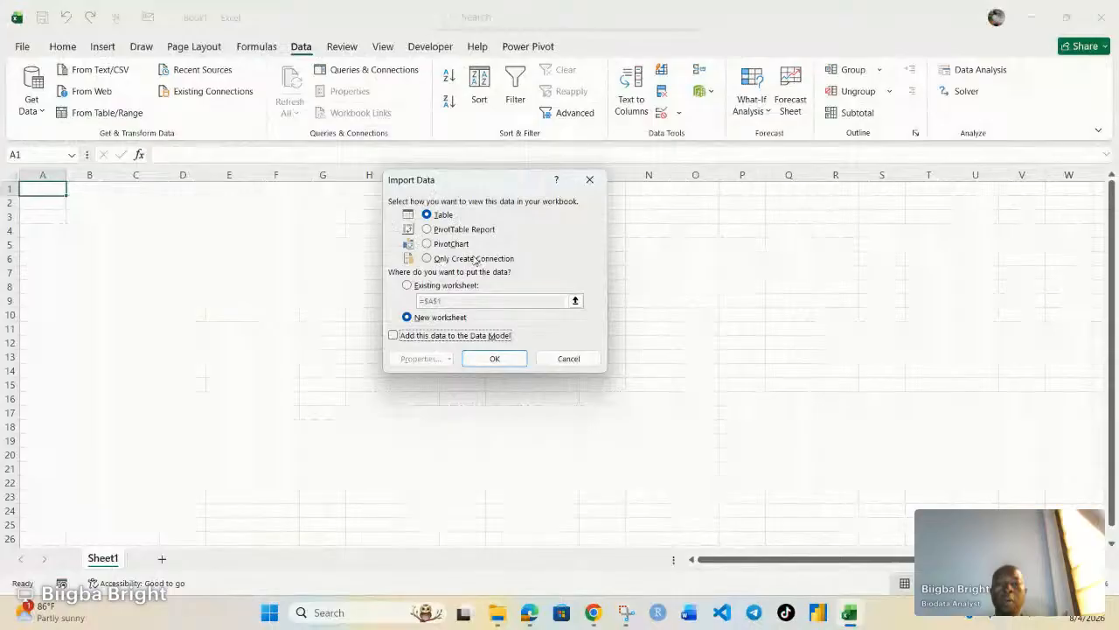
Load Customers_Tbl as a connection only, added to the Data Model with 168 rows.
click(427, 259)
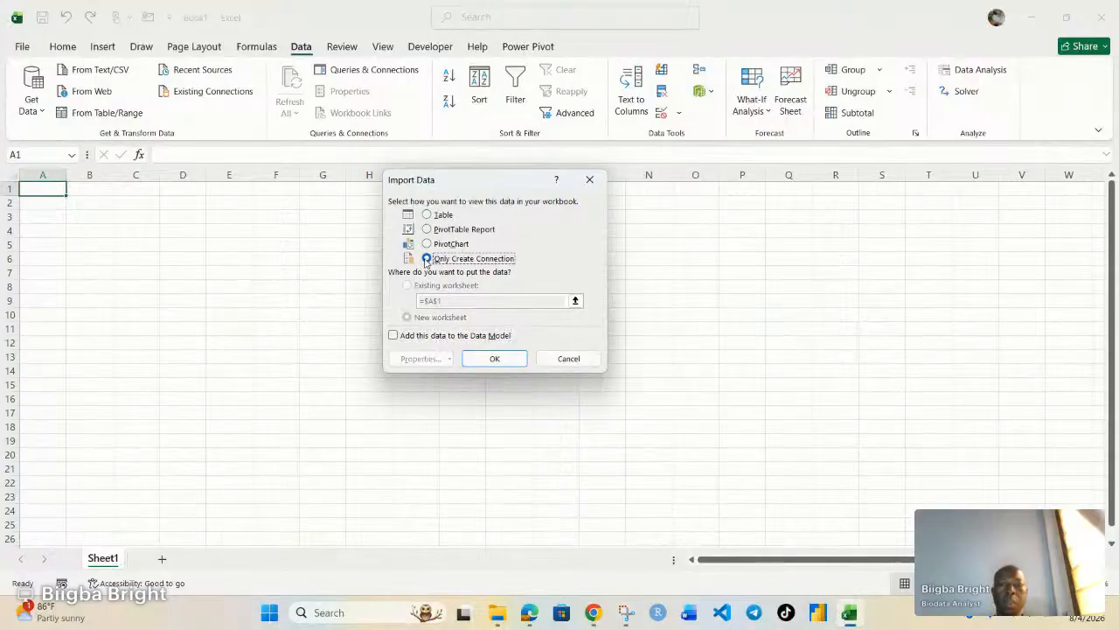
click(394, 336)
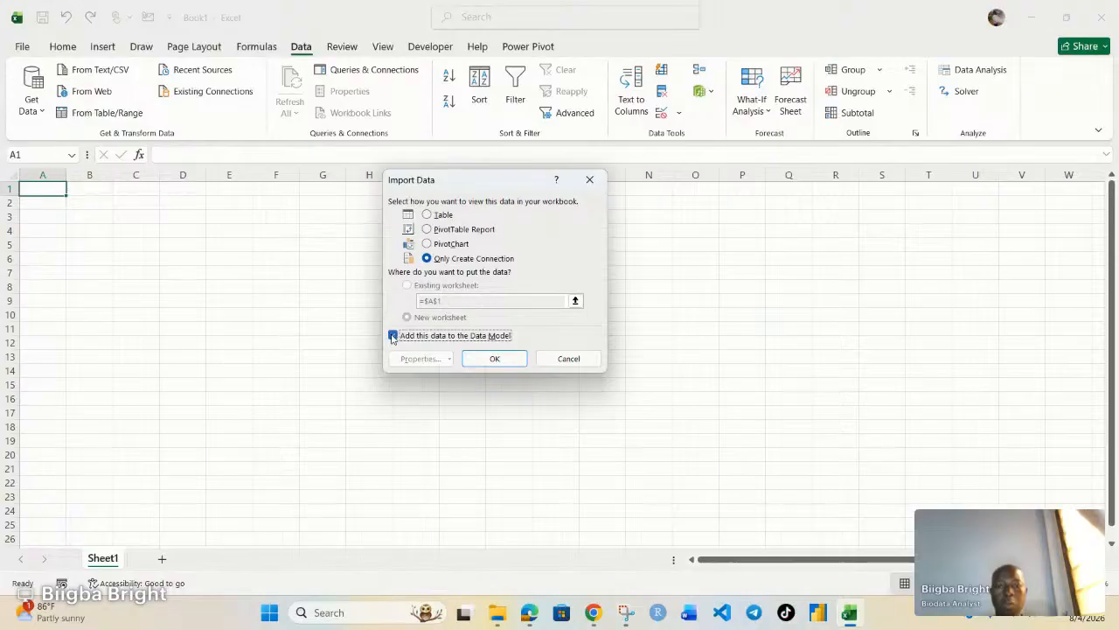
click(490, 359)
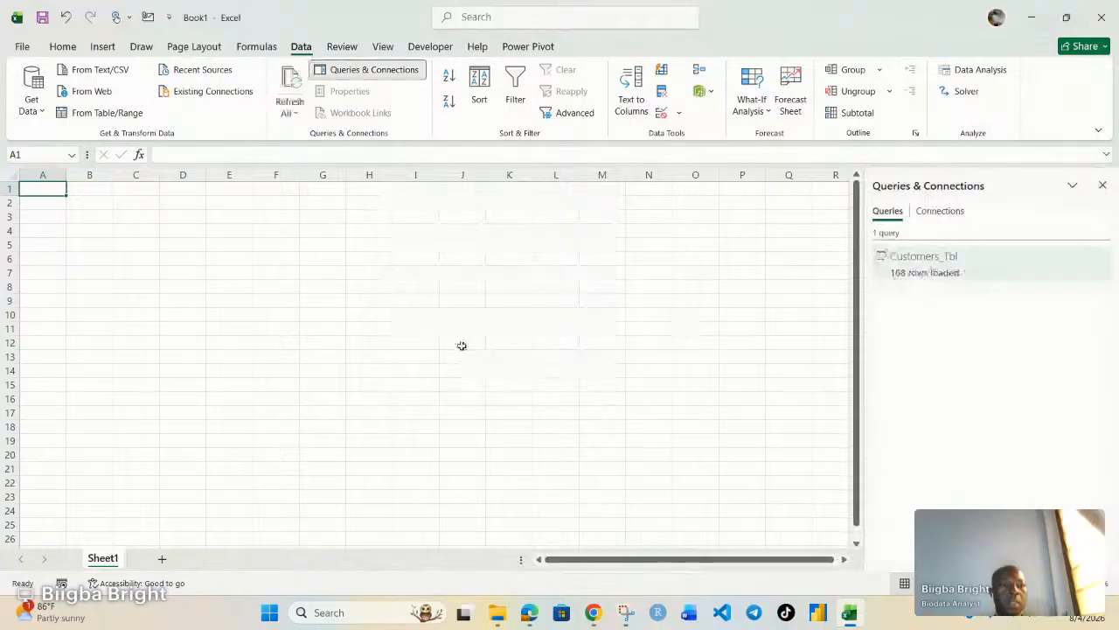
mouse_move(919, 258)
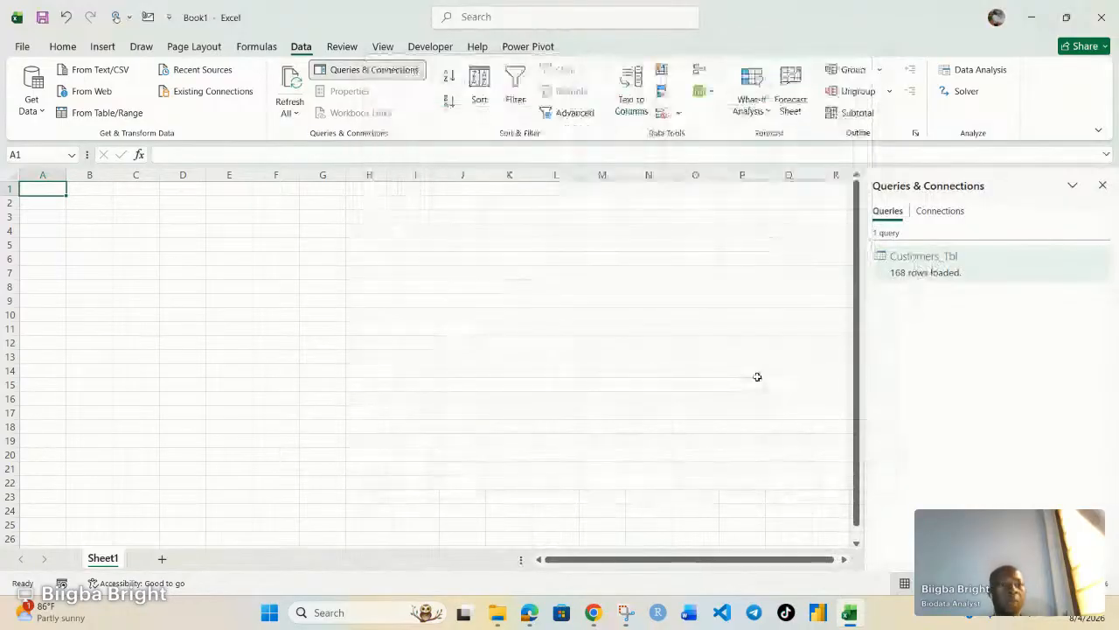
Import the Orders.xlsx workbook through Get Data > From Excel Workbook.
click(31, 96)
mouse_move(101, 142)
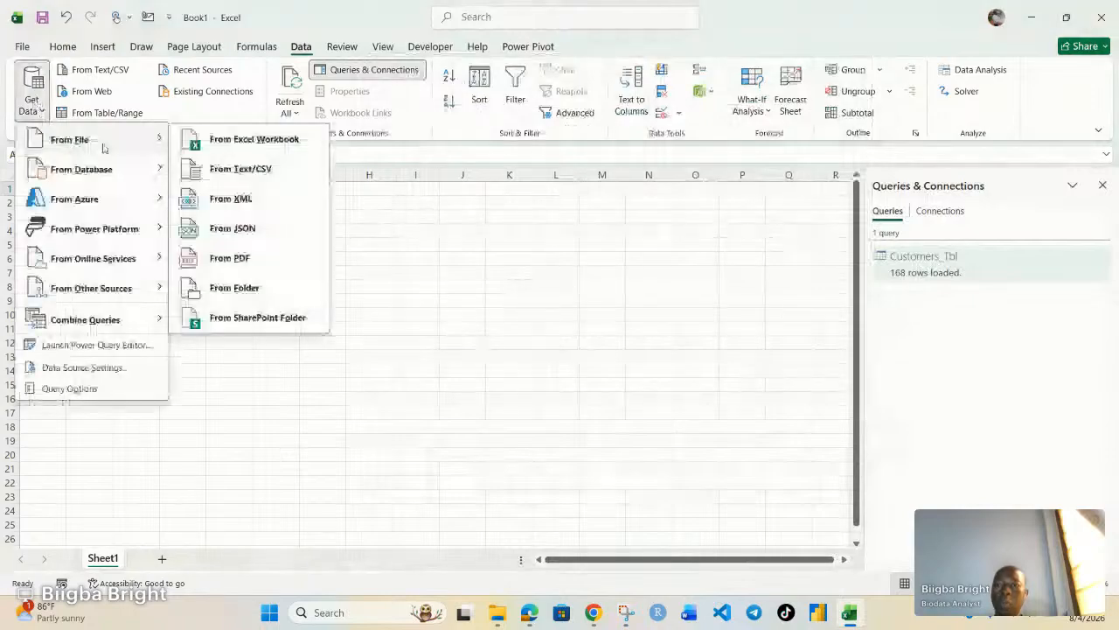
click(232, 144)
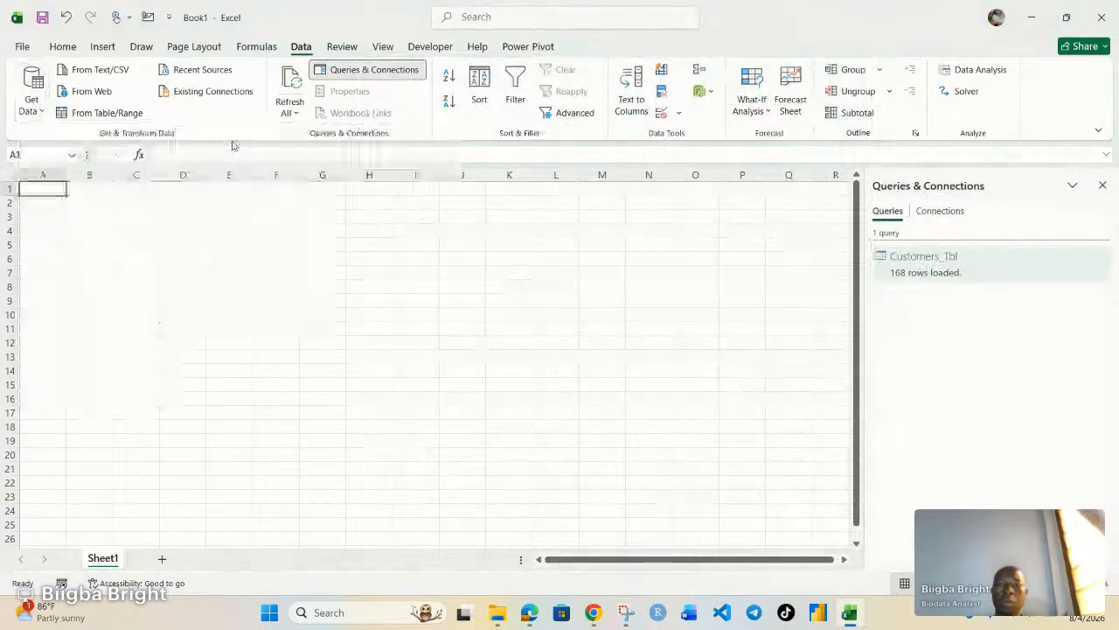
click(194, 180)
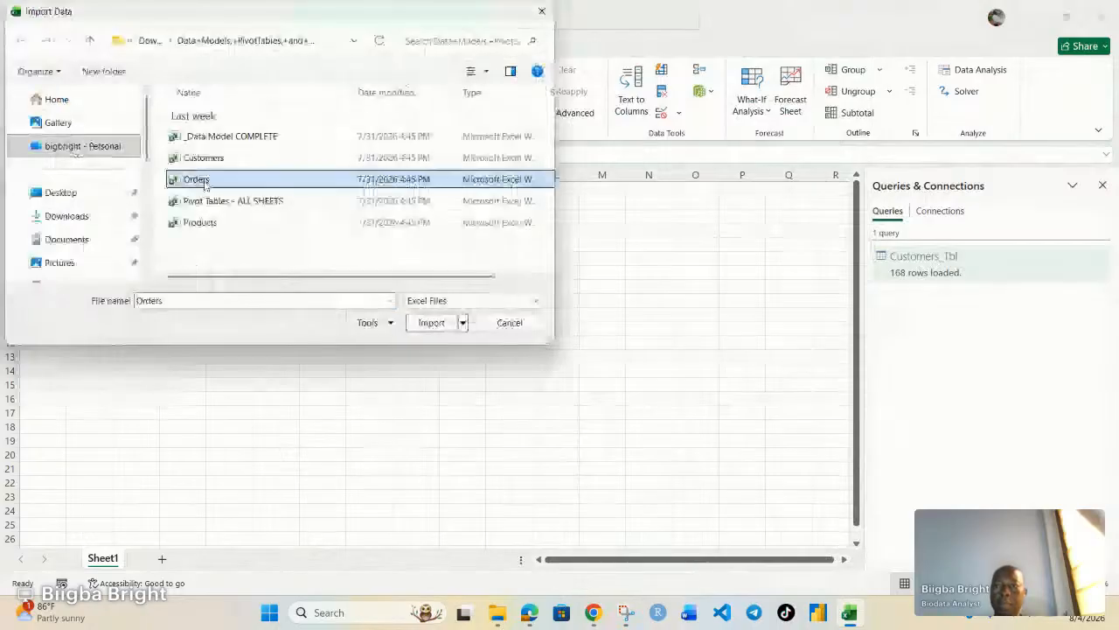
click(435, 323)
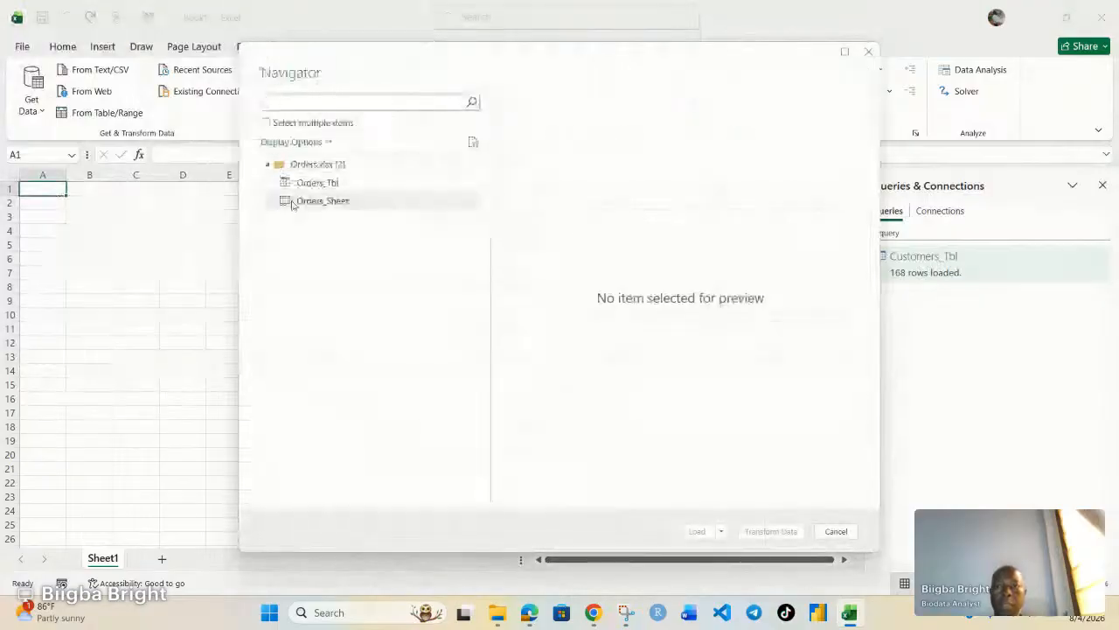
Preview Orders_Tbl in the Navigator and send it to Power Query with Transform Data.
click(314, 186)
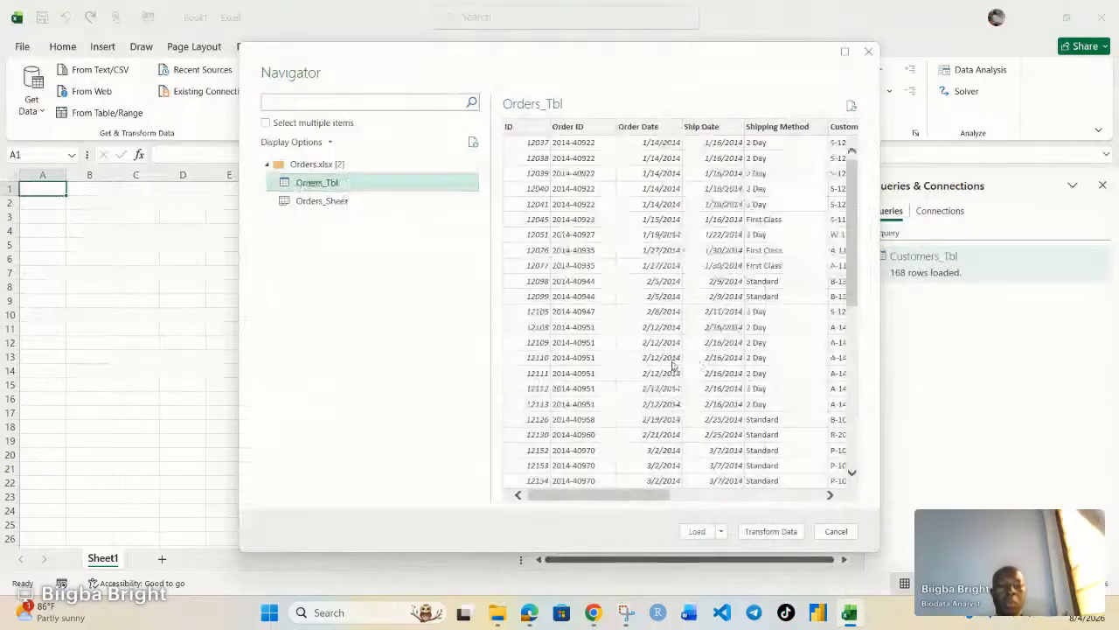
click(767, 532)
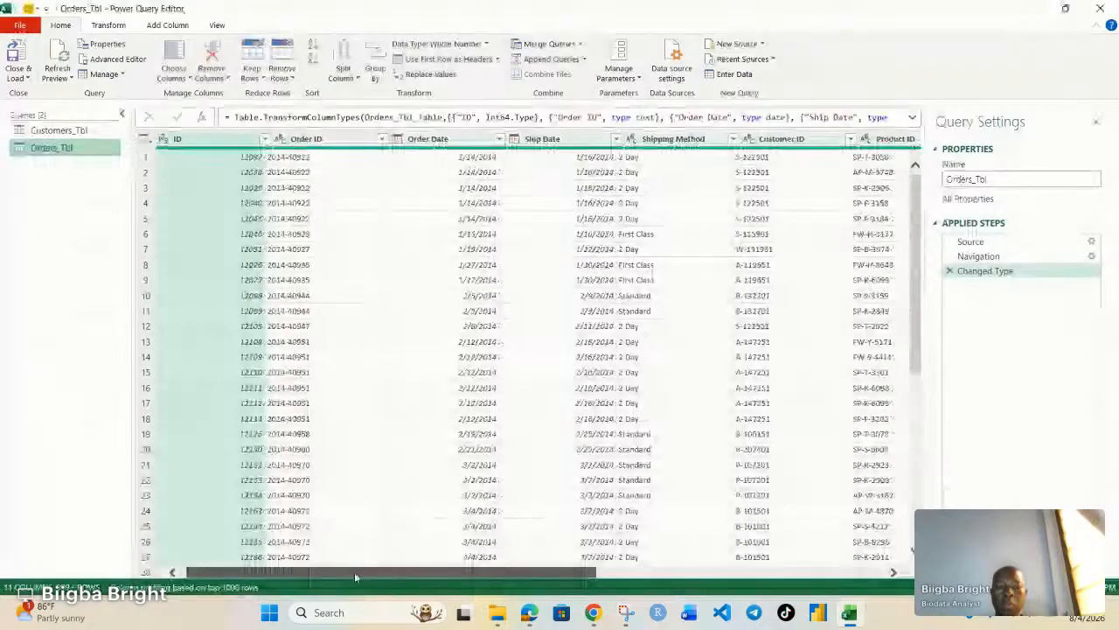
Change the Sales, Profit and Shipping Cost columns to Currency, replacing their current type conversion.
drag(354, 571, 632, 562)
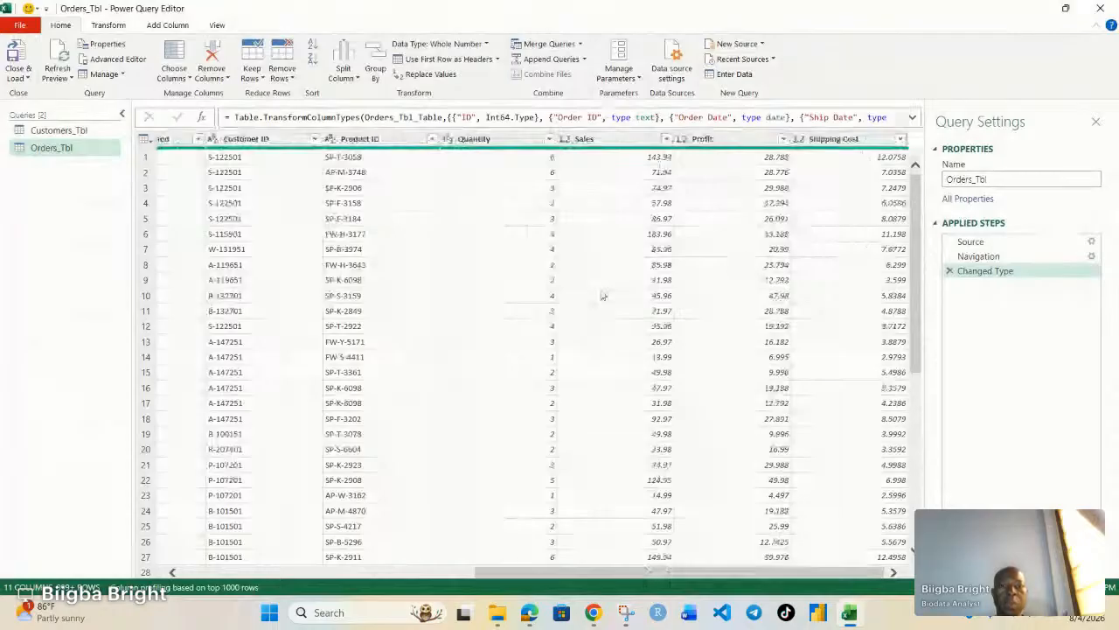
click(564, 138)
click(588, 171)
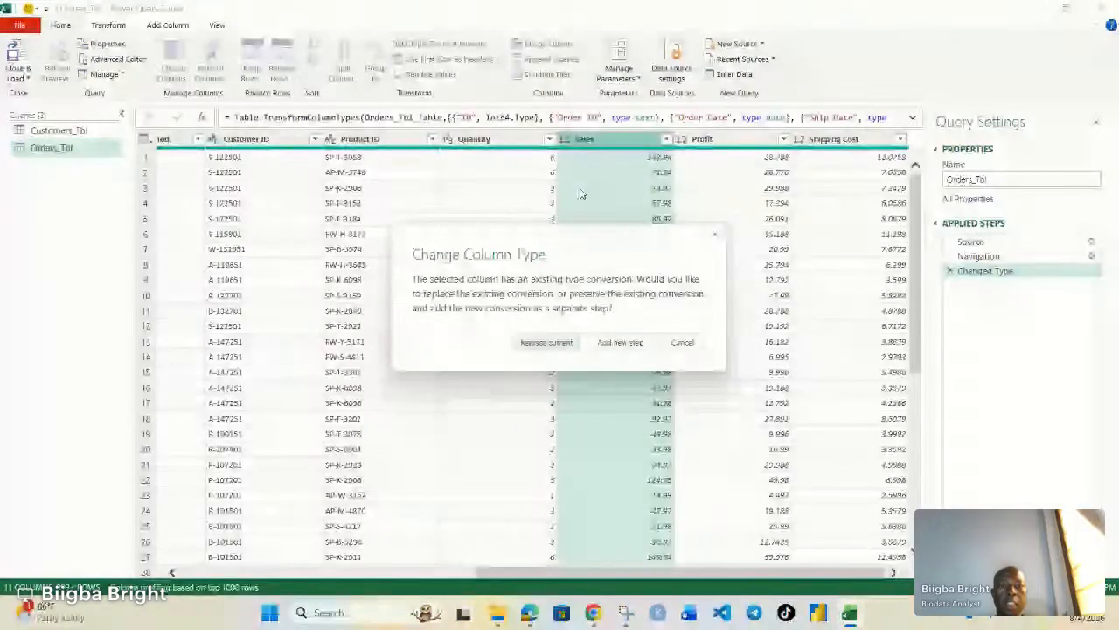
click(547, 342)
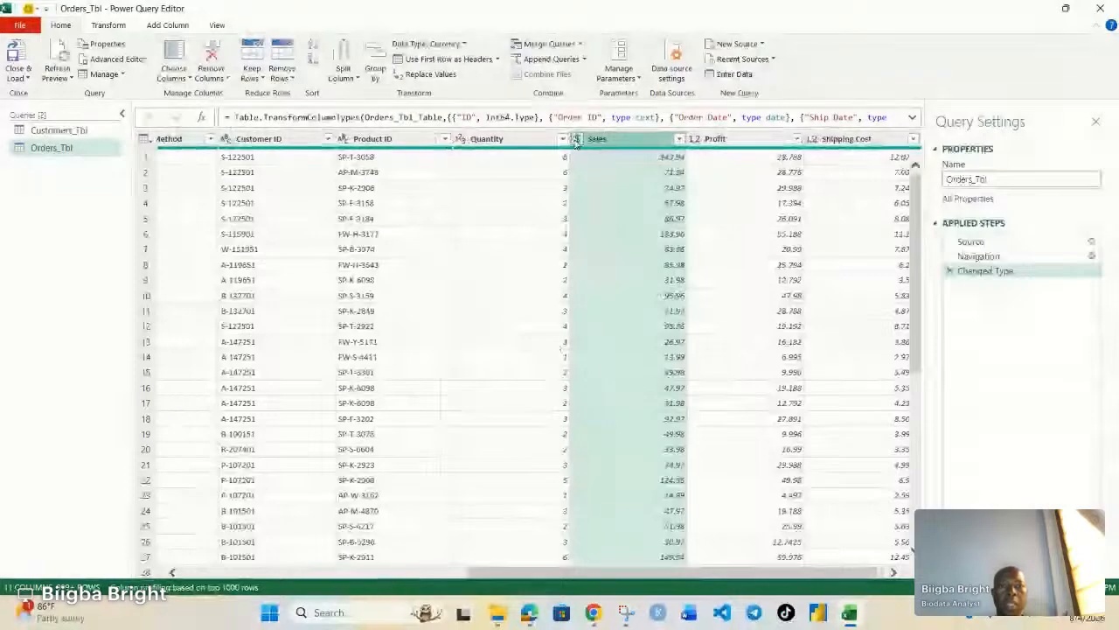
click(694, 140)
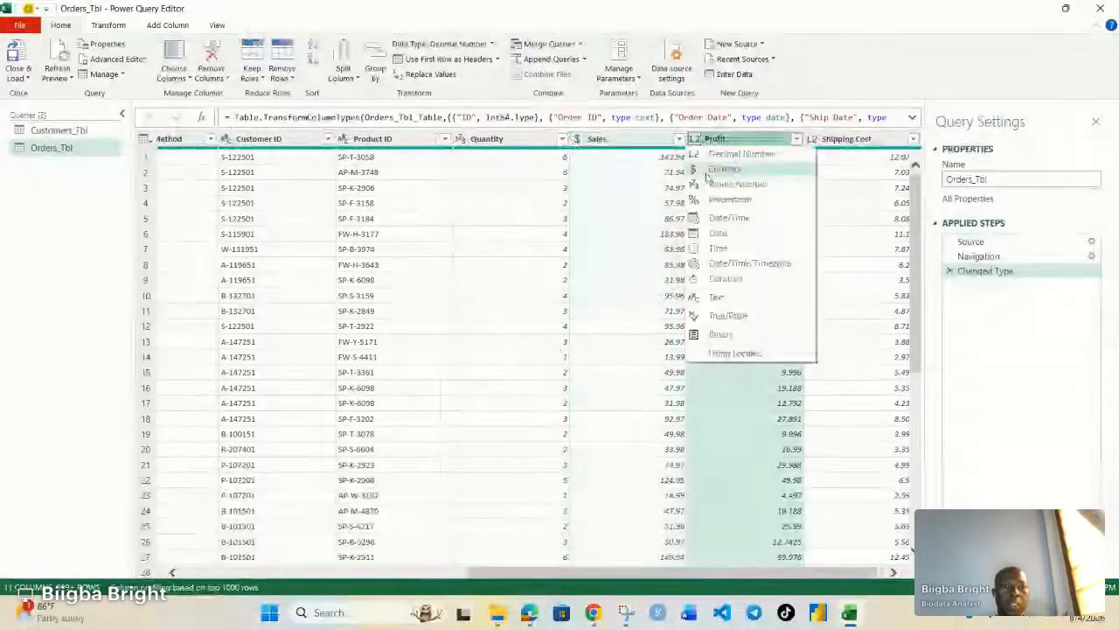
click(725, 170)
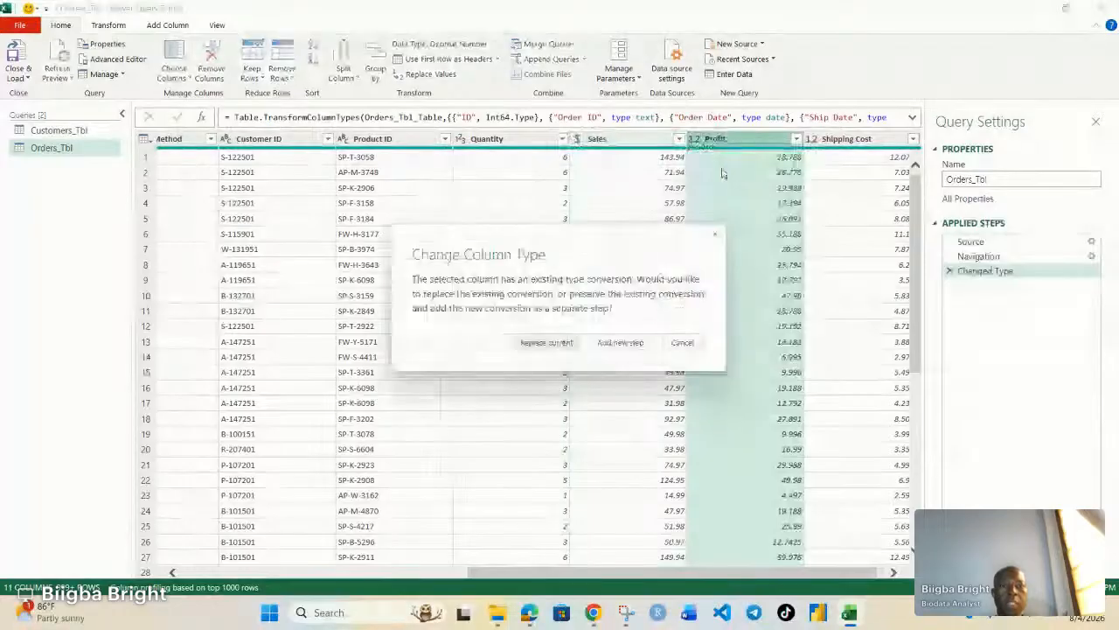
click(545, 343)
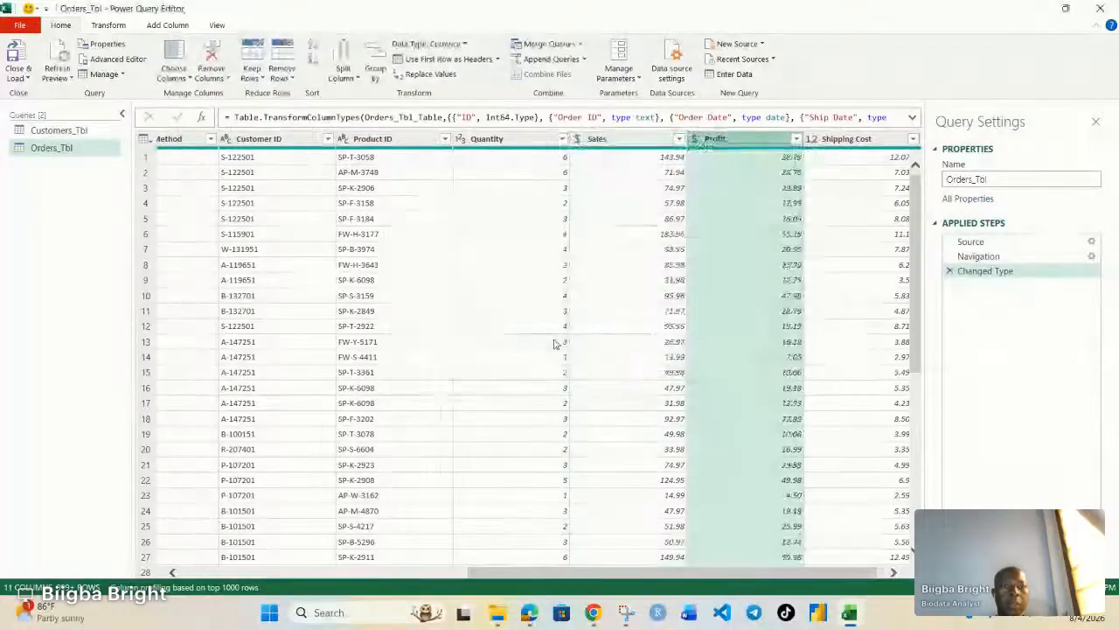
click(812, 140)
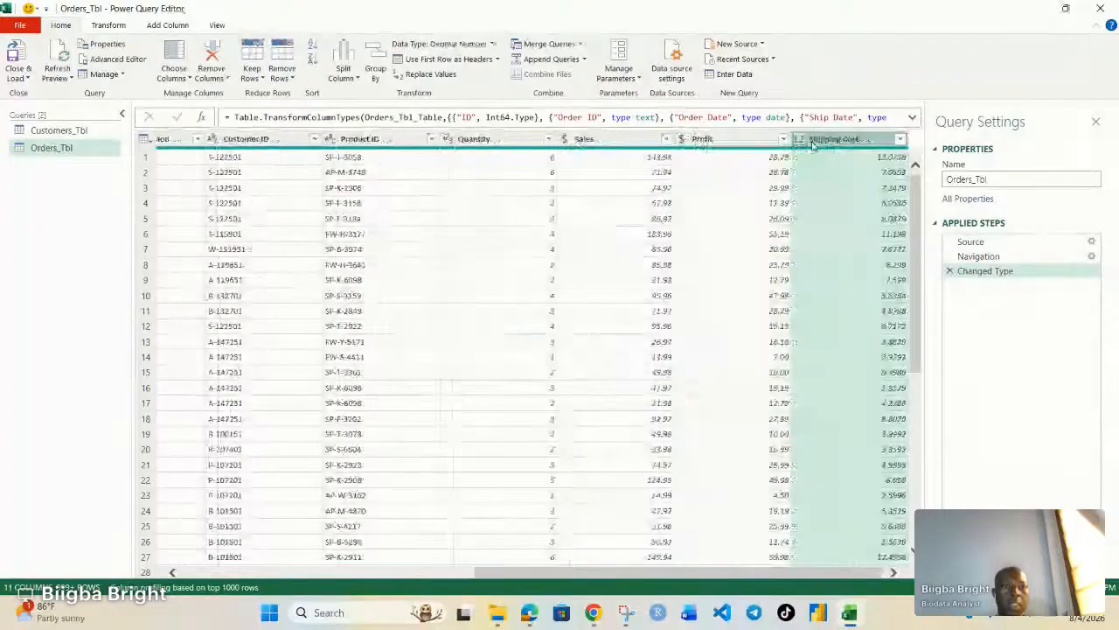
click(800, 140)
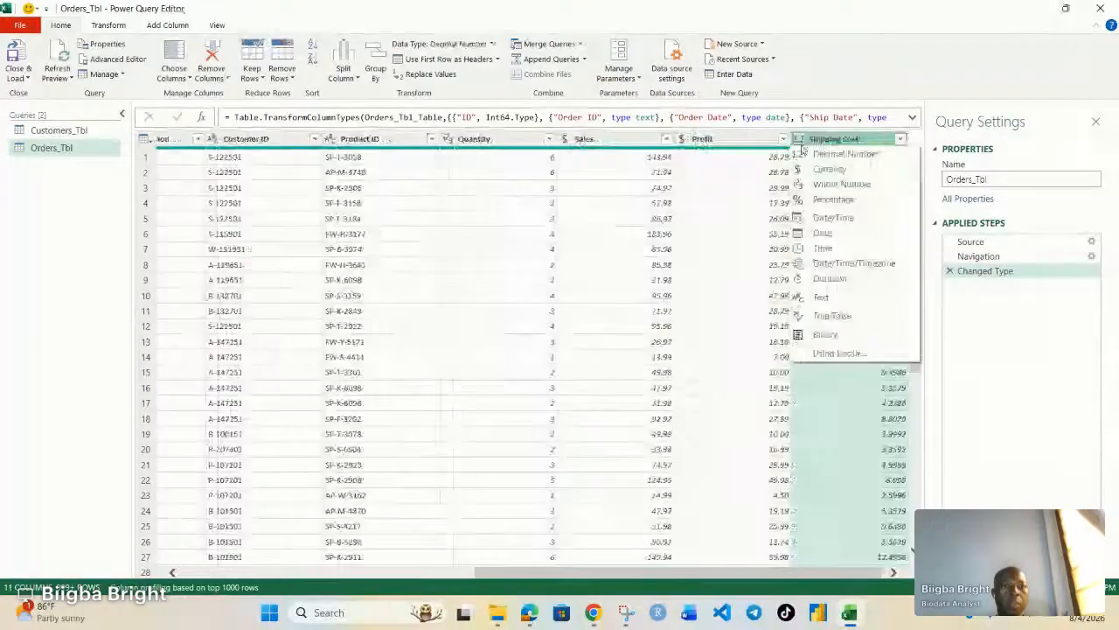
click(822, 170)
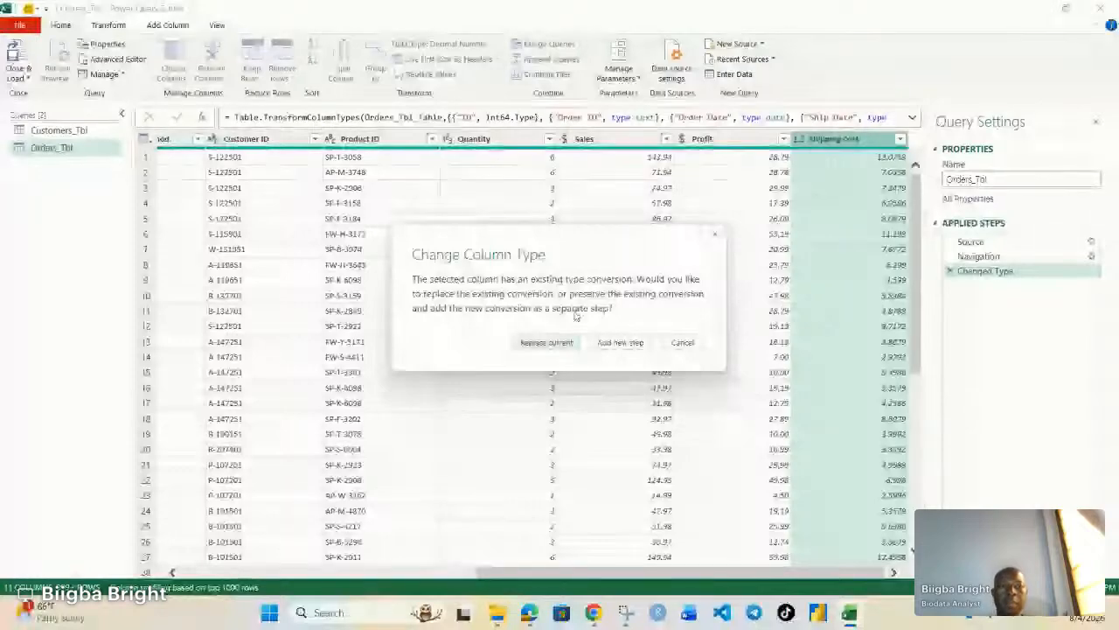
click(546, 342)
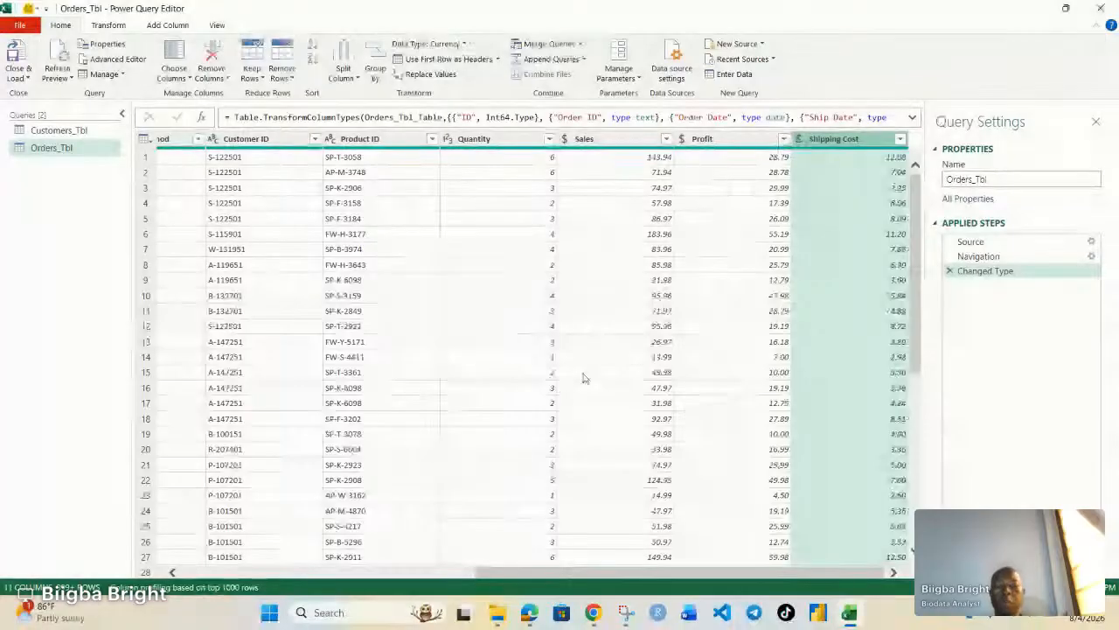
scroll(177, 182, down, 2)
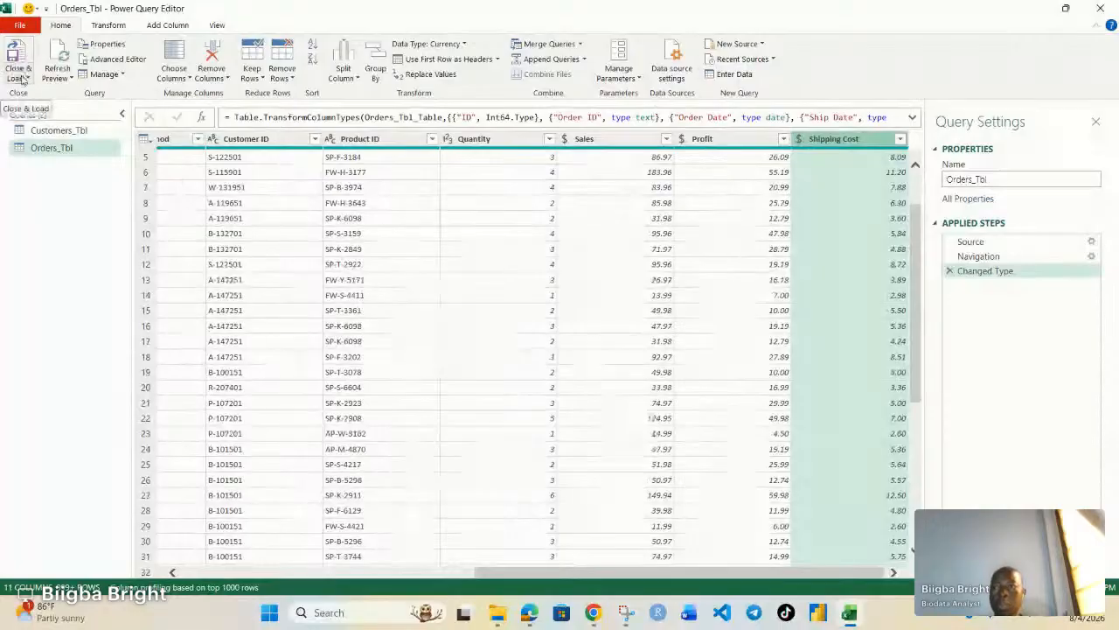
Load Orders_Tbl with Close & Load To as a connection only, added to the Data Model.
click(28, 79)
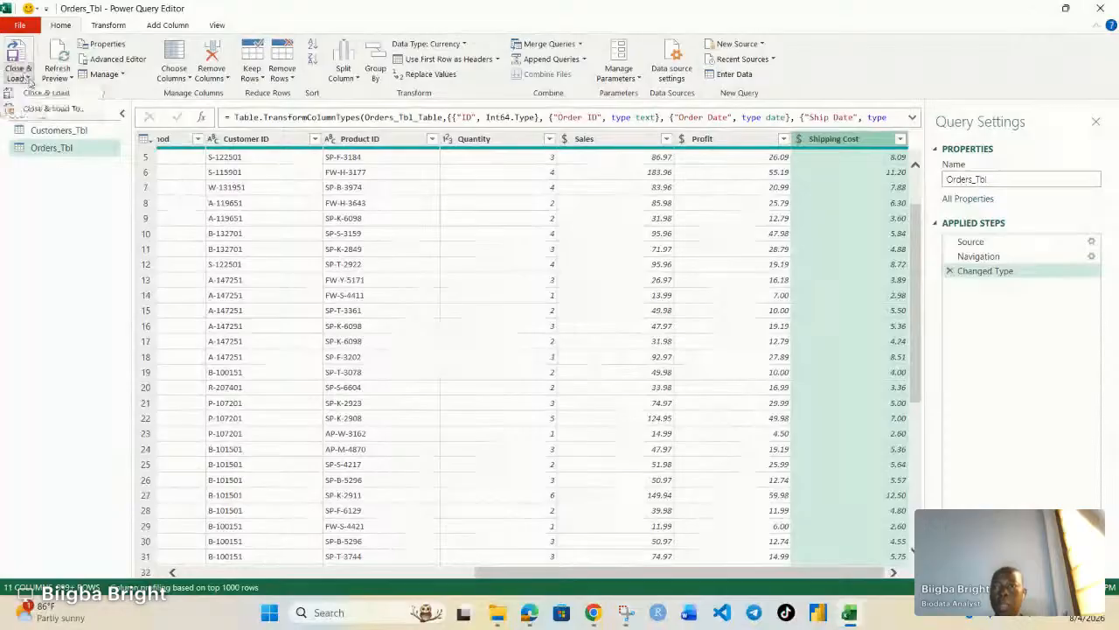
click(62, 110)
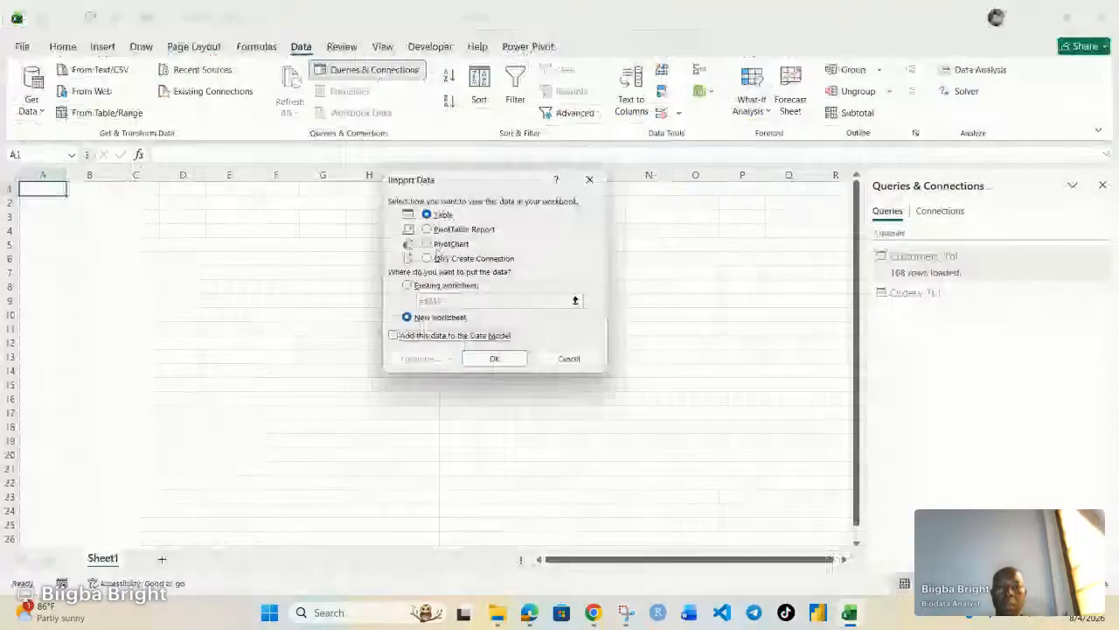
click(427, 258)
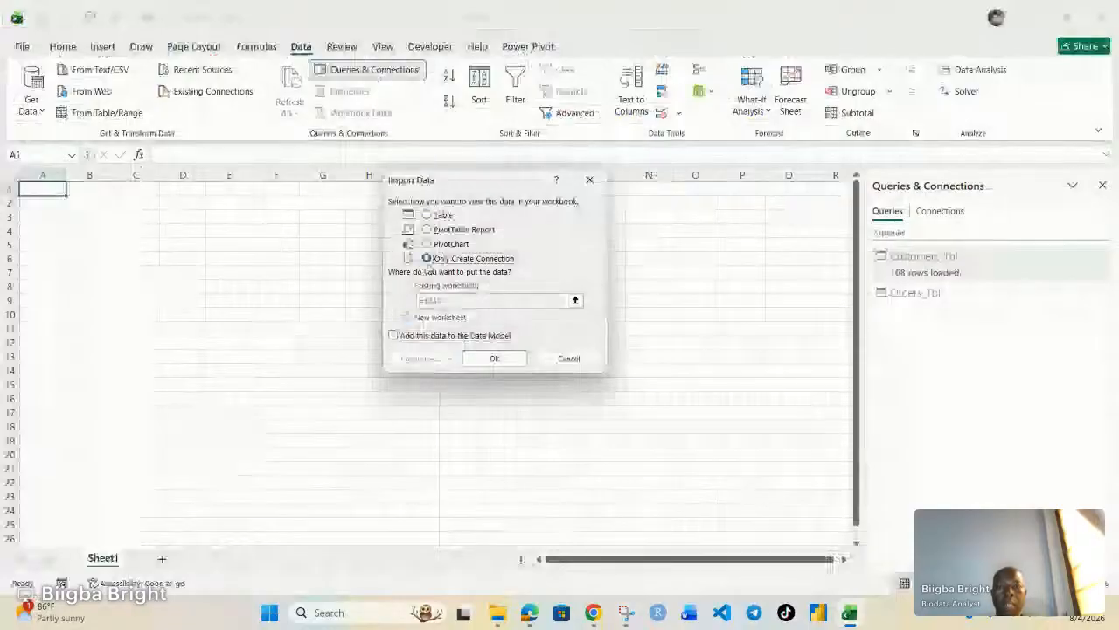
click(392, 335)
click(495, 359)
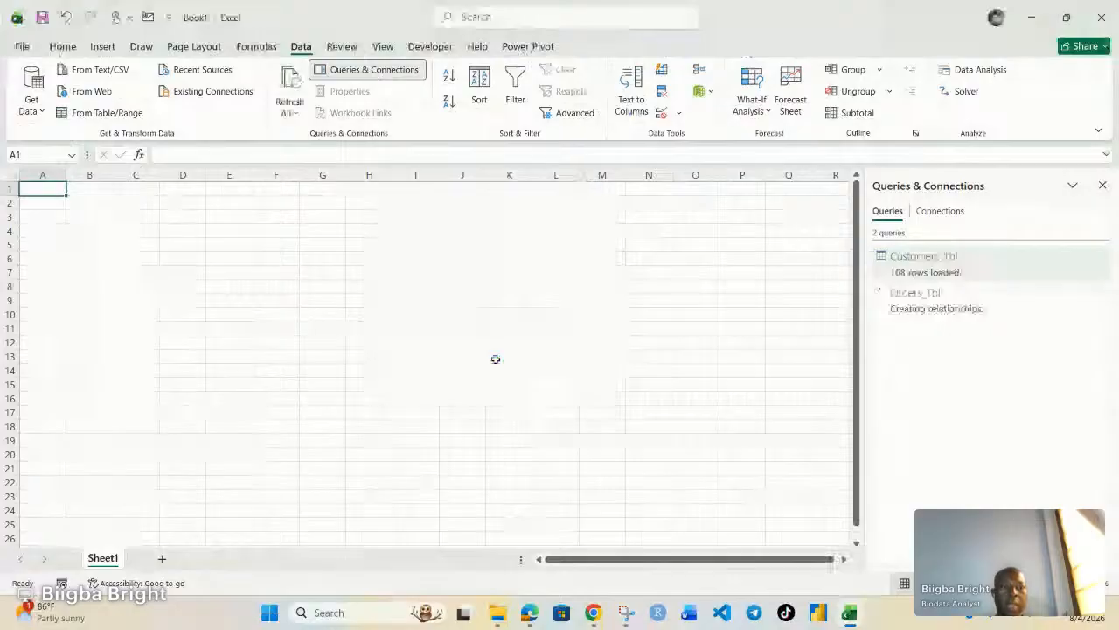
mouse_move(947, 308)
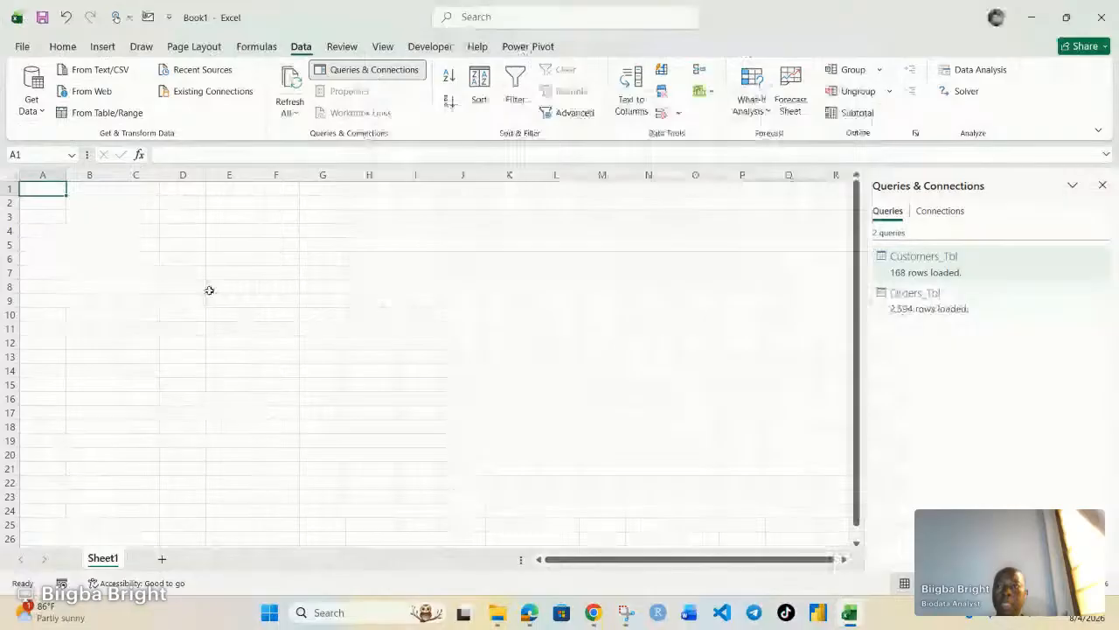
Pick the Products workbook as the file to import.
click(33, 110)
mouse_move(149, 147)
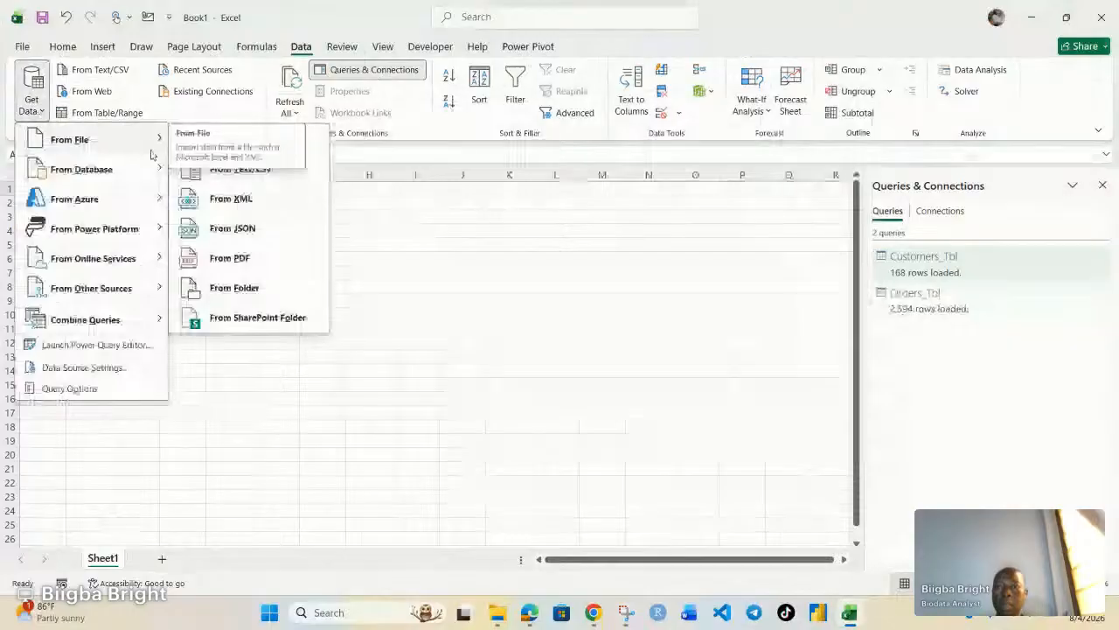
click(243, 148)
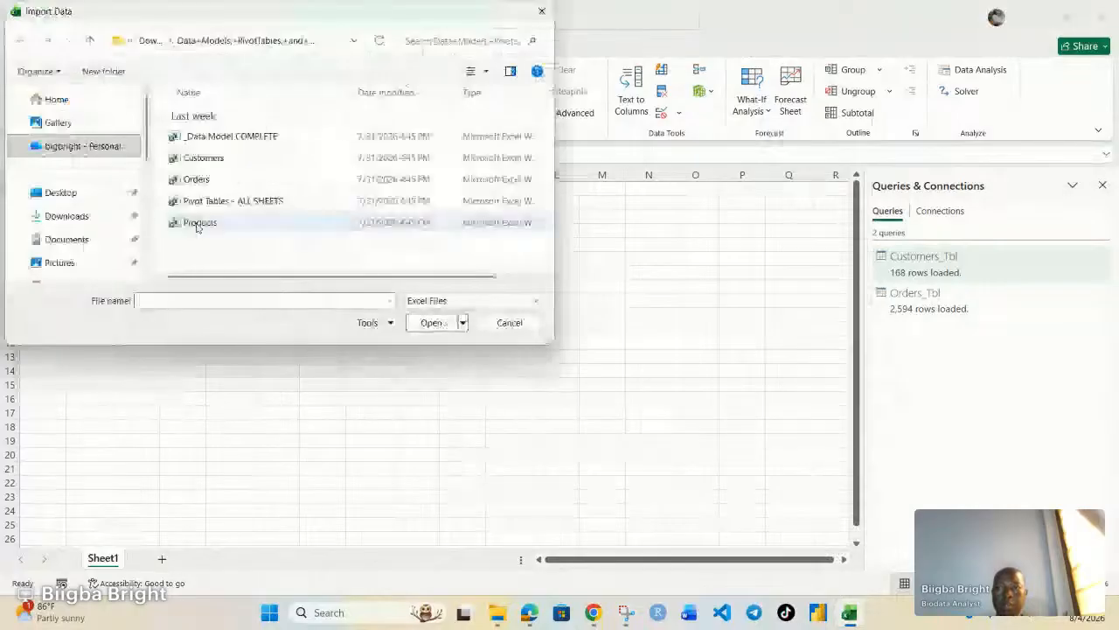
click(197, 224)
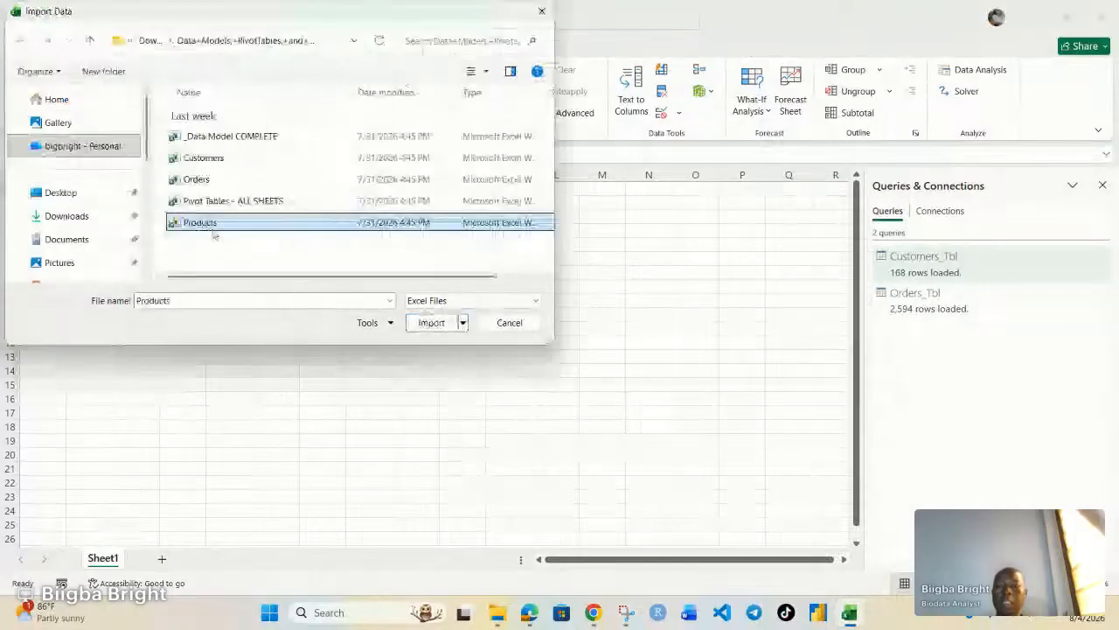
click(429, 323)
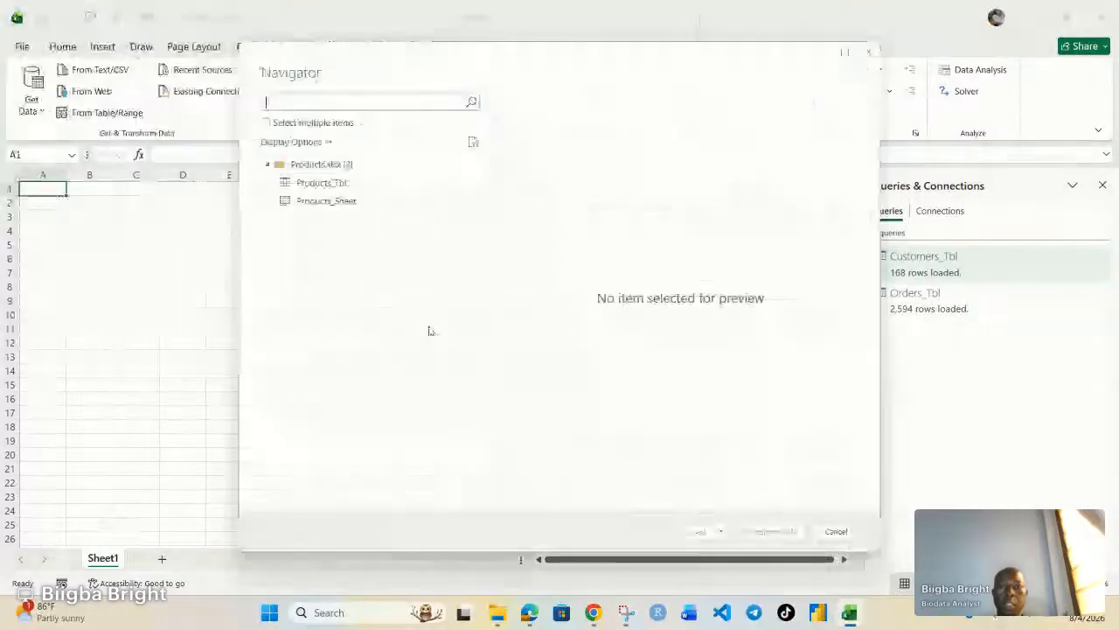
Select Products_Tbl in the Navigator and bring up its Load To options.
click(338, 184)
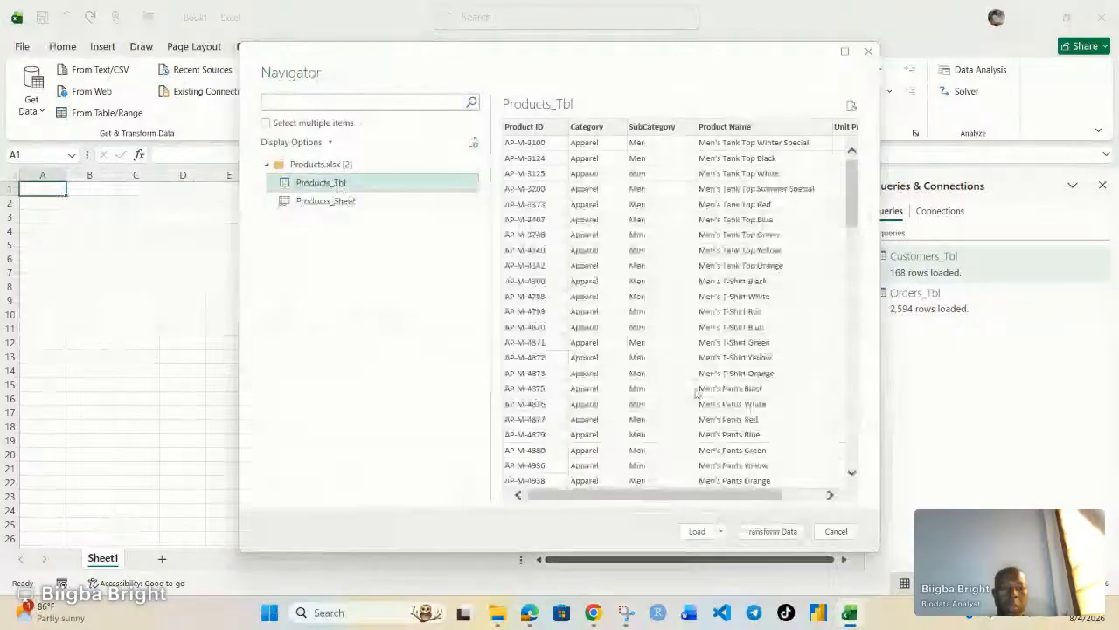
click(722, 532)
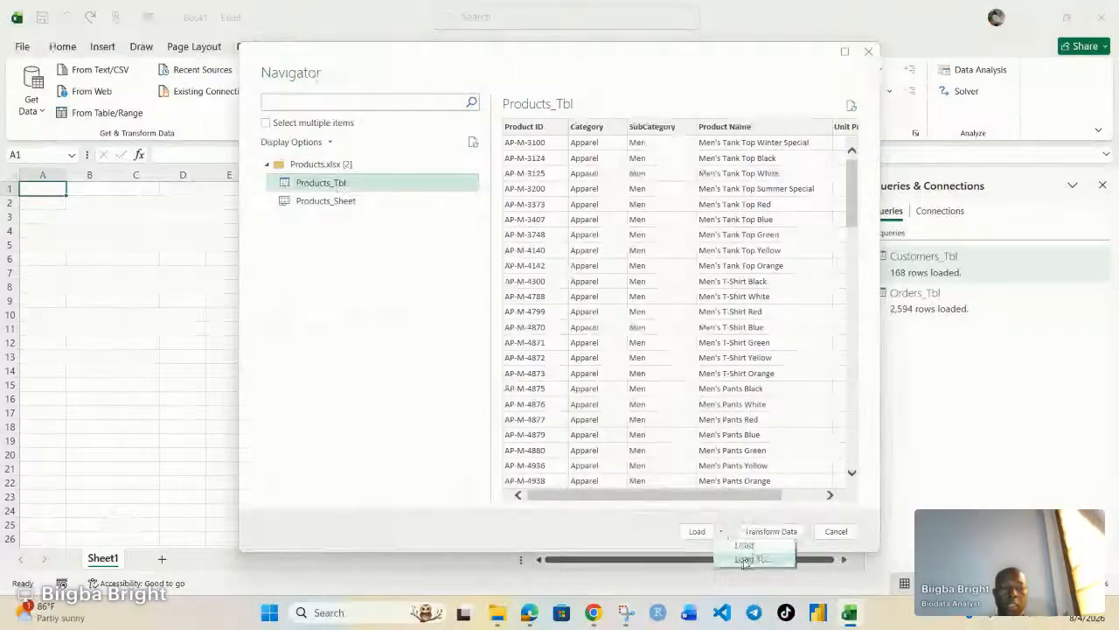
click(745, 559)
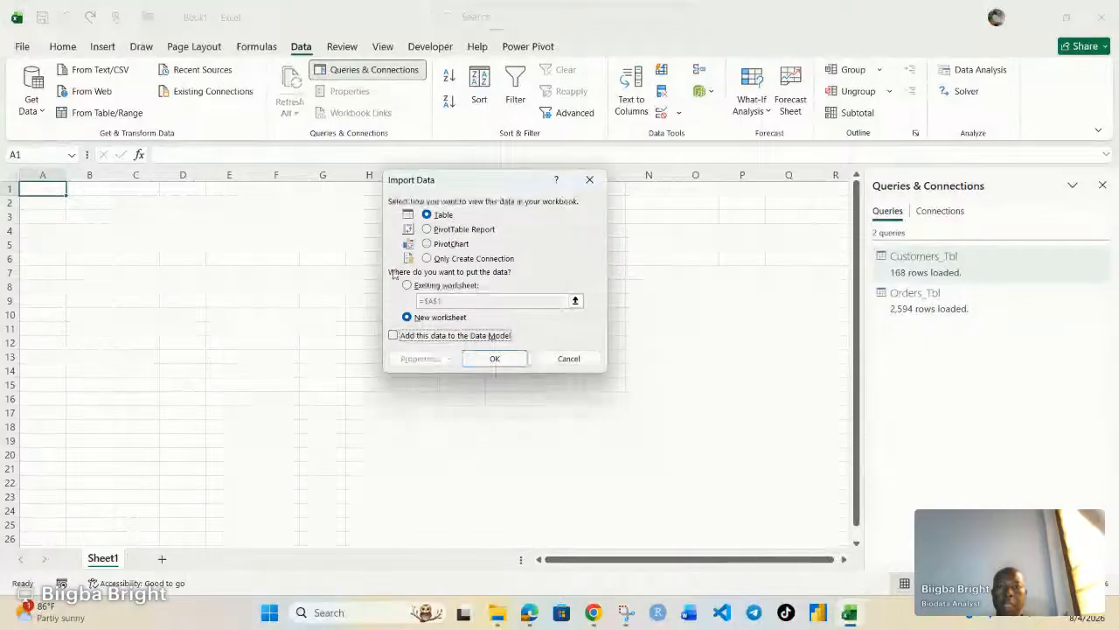
Load Products_Tbl as a connection only into the Data Model, then show the Data Model options.
click(428, 260)
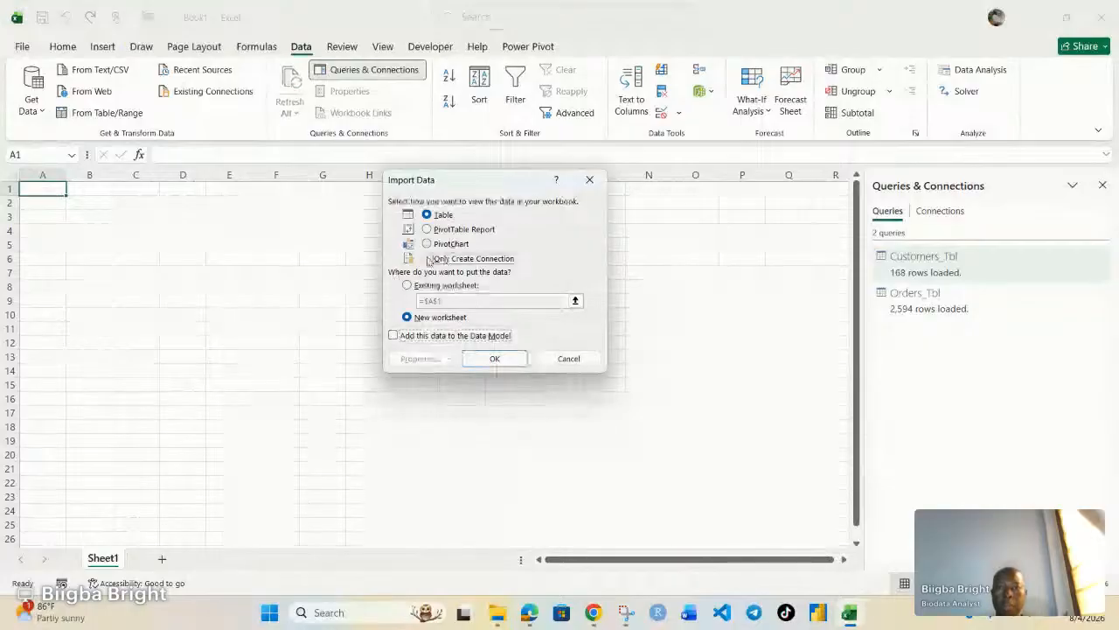
click(395, 338)
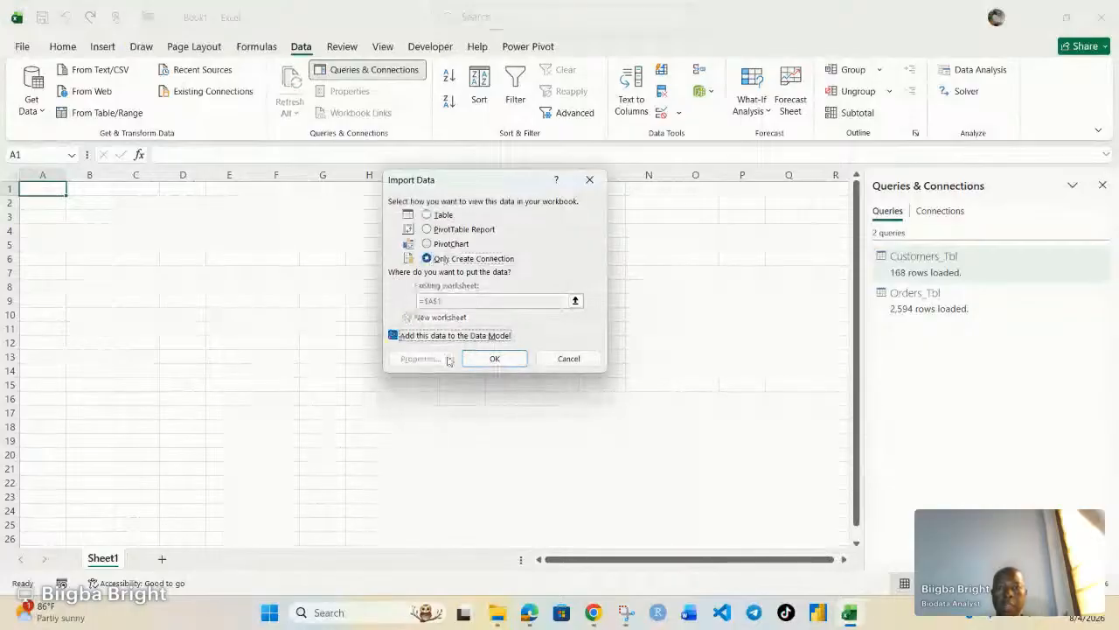
click(497, 358)
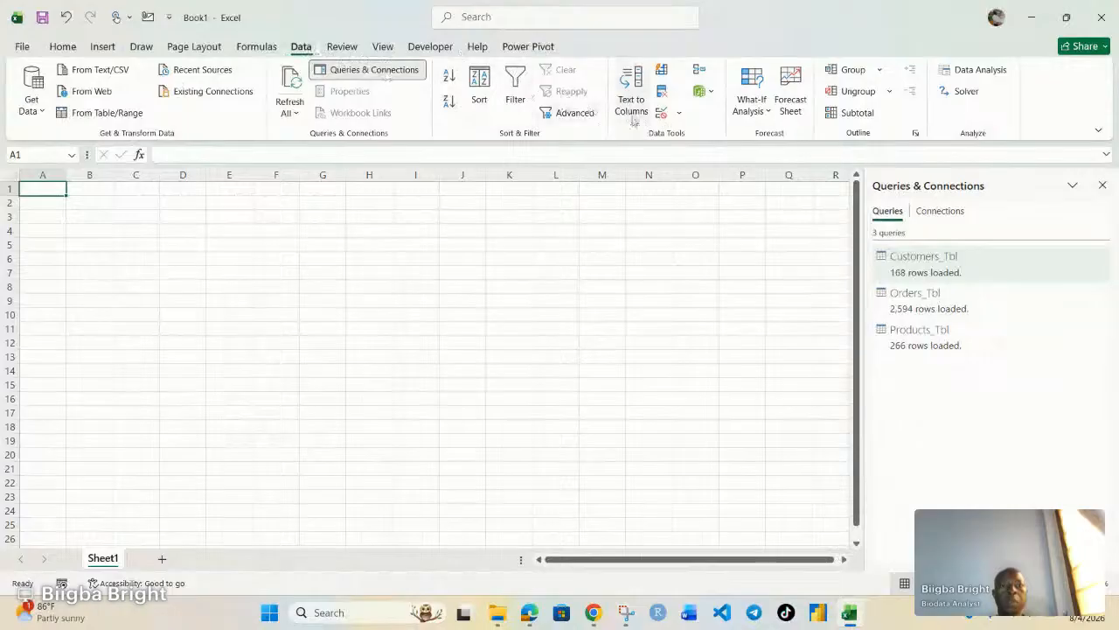
click(711, 92)
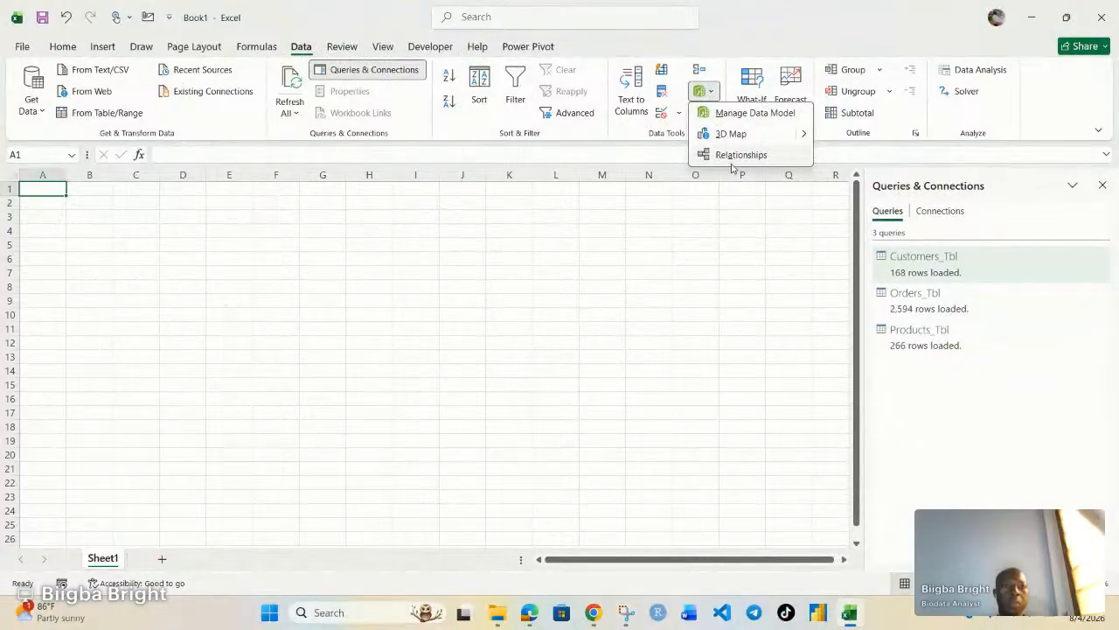
Open the Data Model in Power Pivot and show its tables in Diagram View.
click(735, 116)
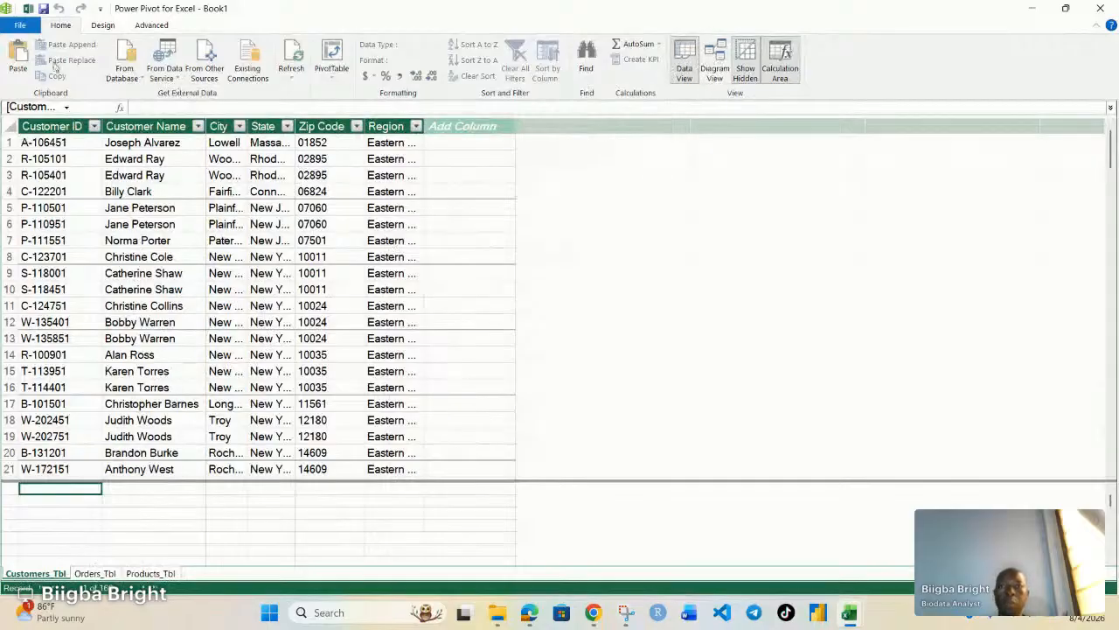
click(717, 54)
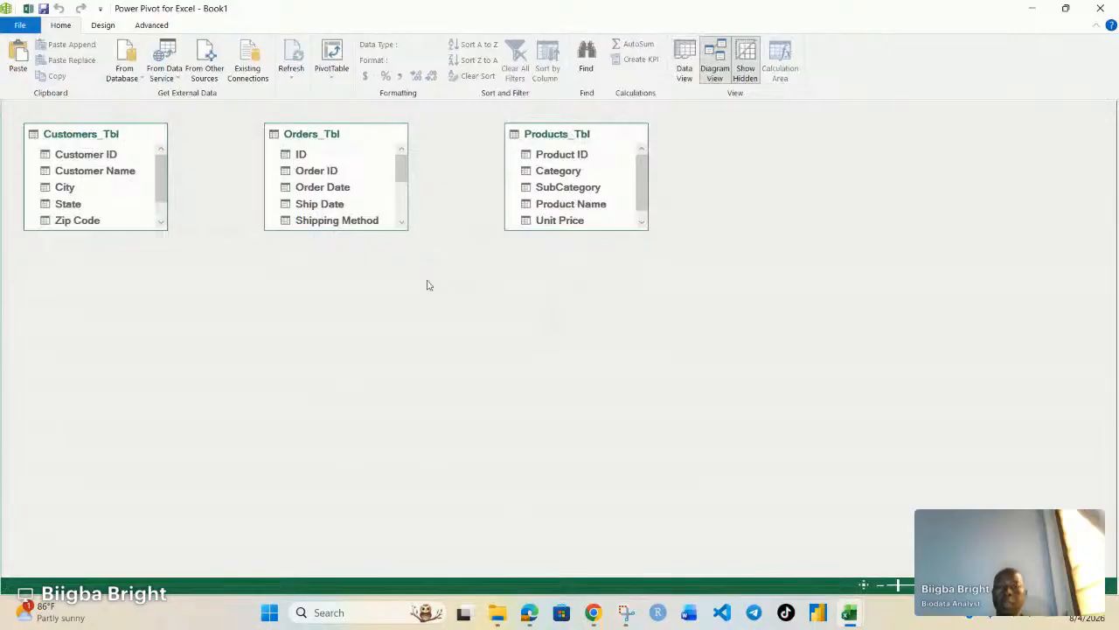
Move Orders_Tbl lower and enlarge Orders_Tbl, Customers_Tbl and Products_Tbl to show all fields.
click(354, 185)
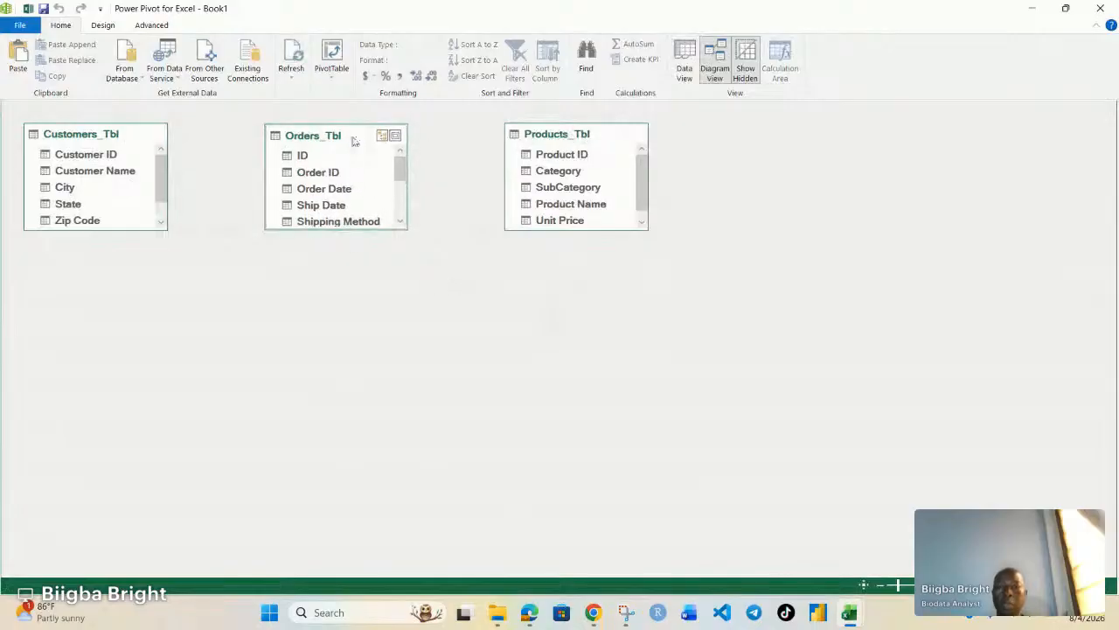
mouse_move(354, 141)
mouse_down()
mouse_move(347, 207)
mouse_move(370, 332)
mouse_up()
drag(342, 368, 348, 486)
click(115, 239)
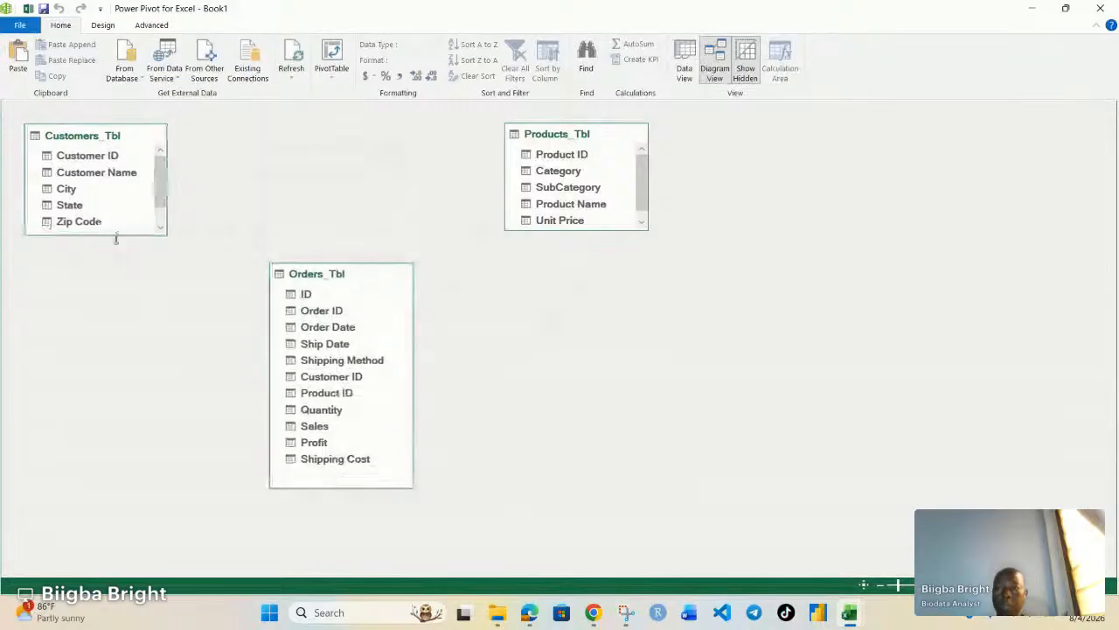
drag(116, 239, 117, 288)
drag(590, 229, 595, 312)
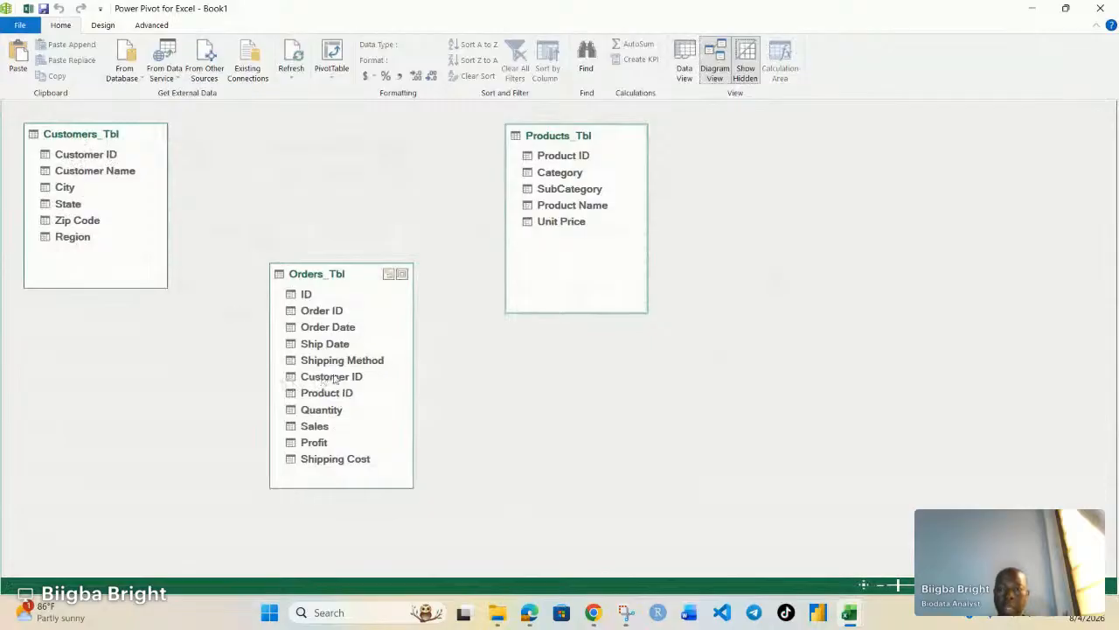
click(92, 155)
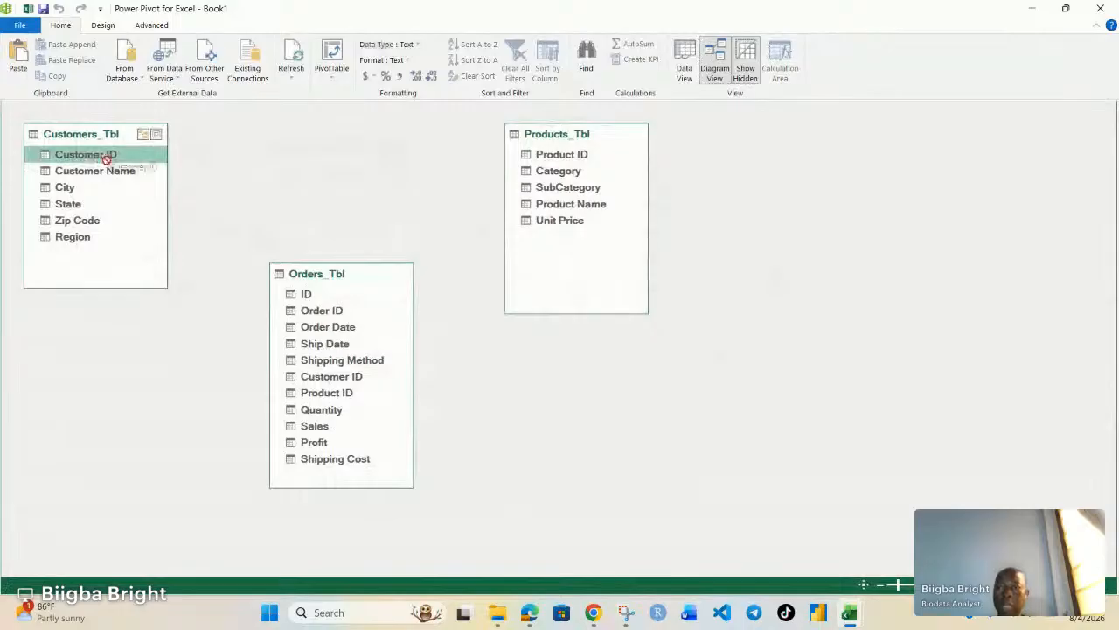
Relate Customers_Tbl by Customer ID and Products_Tbl by Product ID to Orders_Tbl.
drag(110, 155, 289, 377)
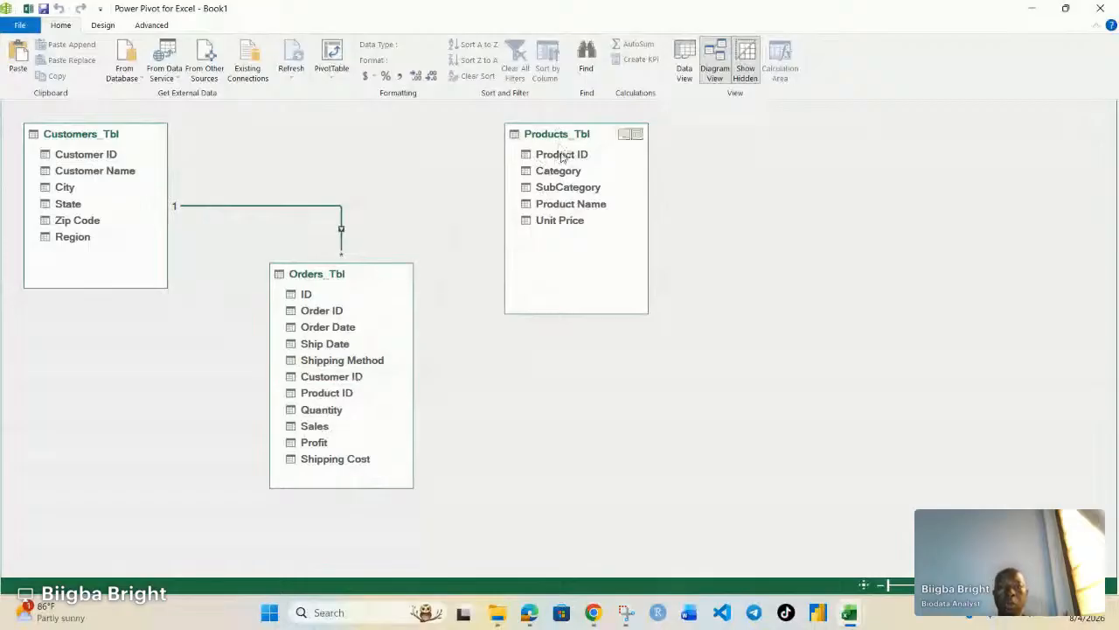
drag(562, 156, 356, 396)
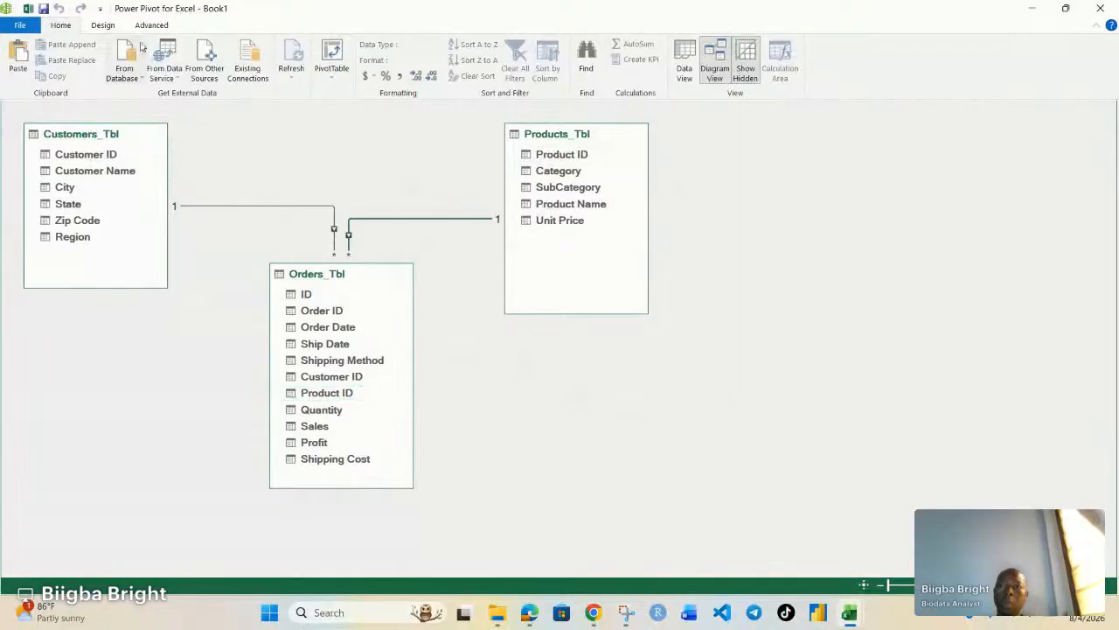
Switch from Power Pivot back to the Excel workbook and show the Insert tab.
click(28, 13)
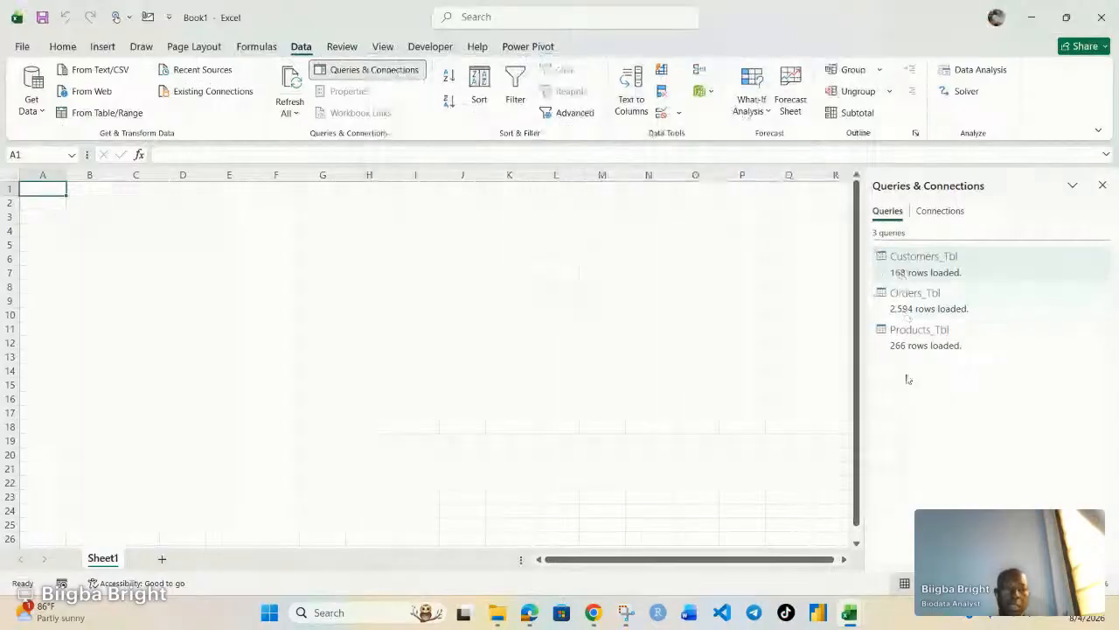
mouse_move(912, 332)
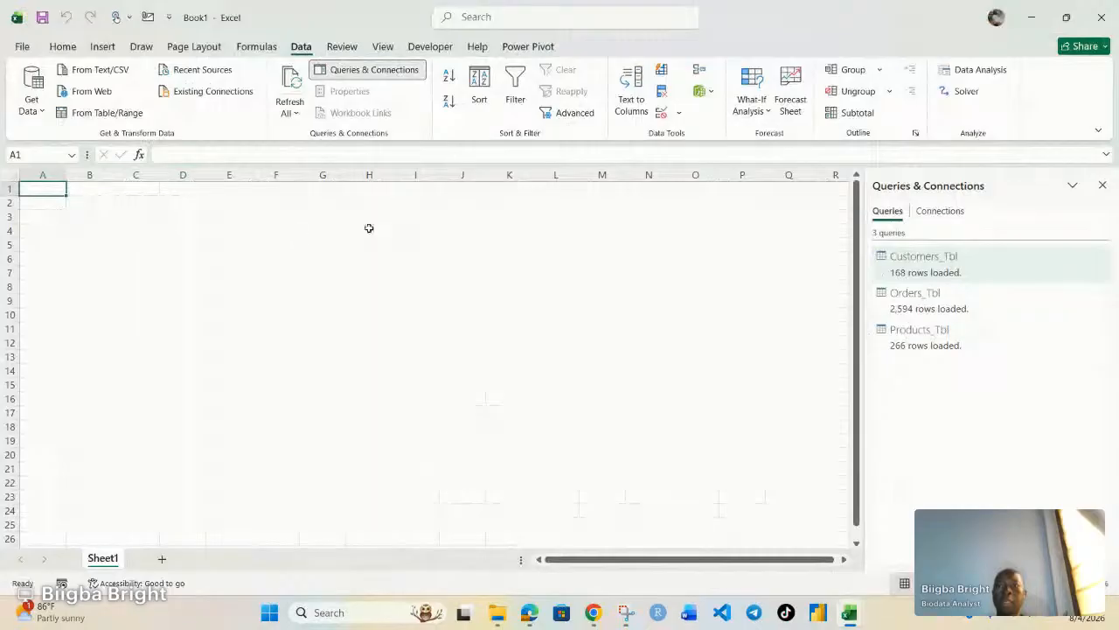
click(102, 47)
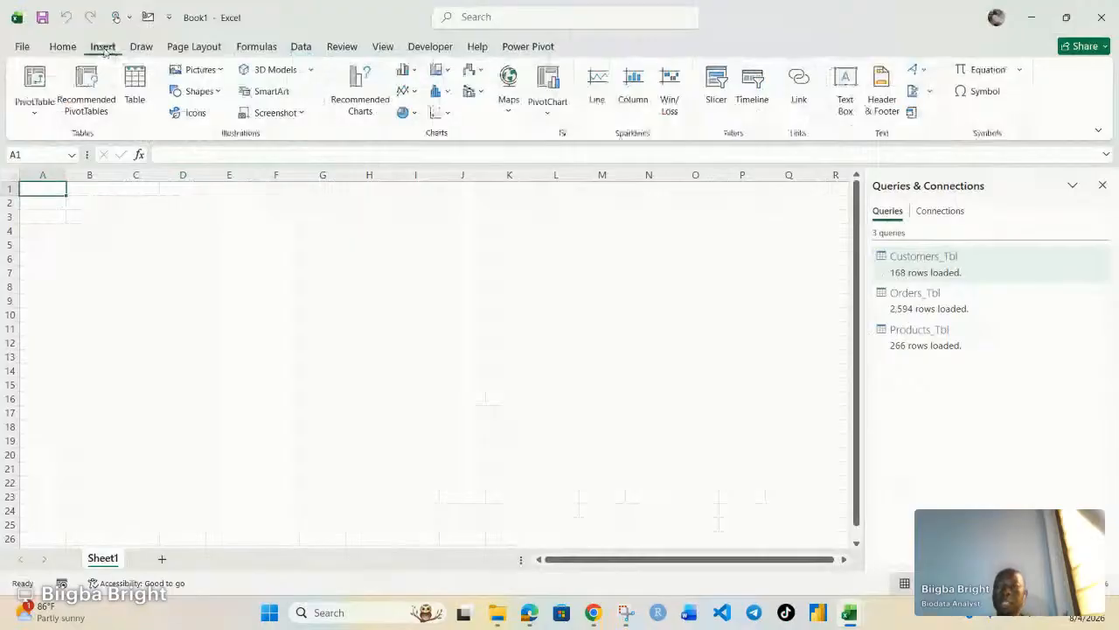
Start a PivotTable from the Data Model, placed on a New Worksheet.
click(33, 116)
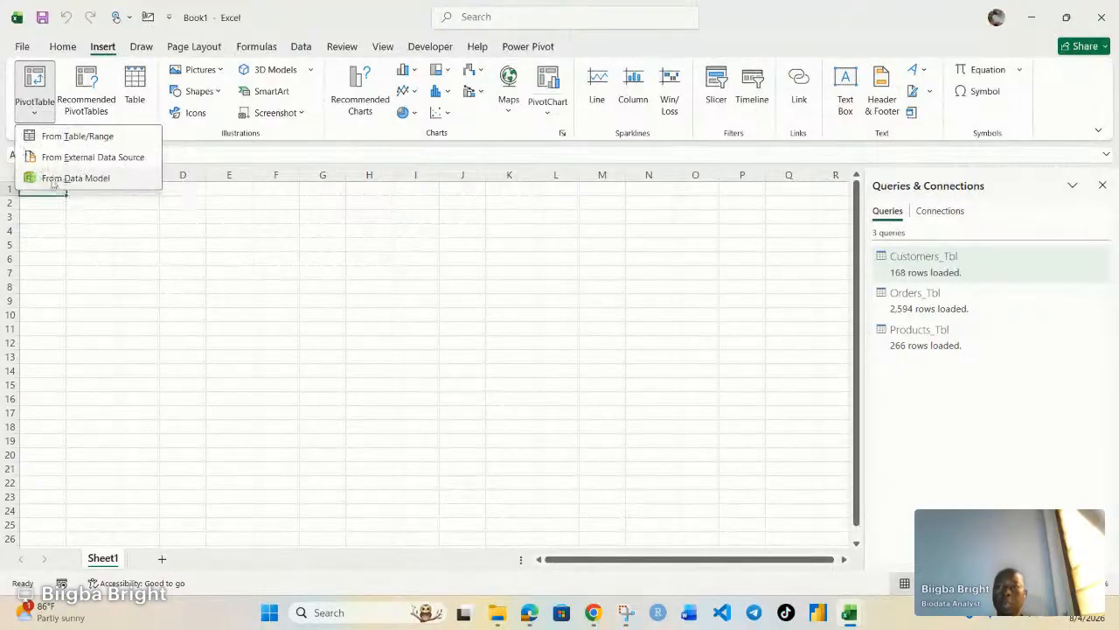
click(63, 180)
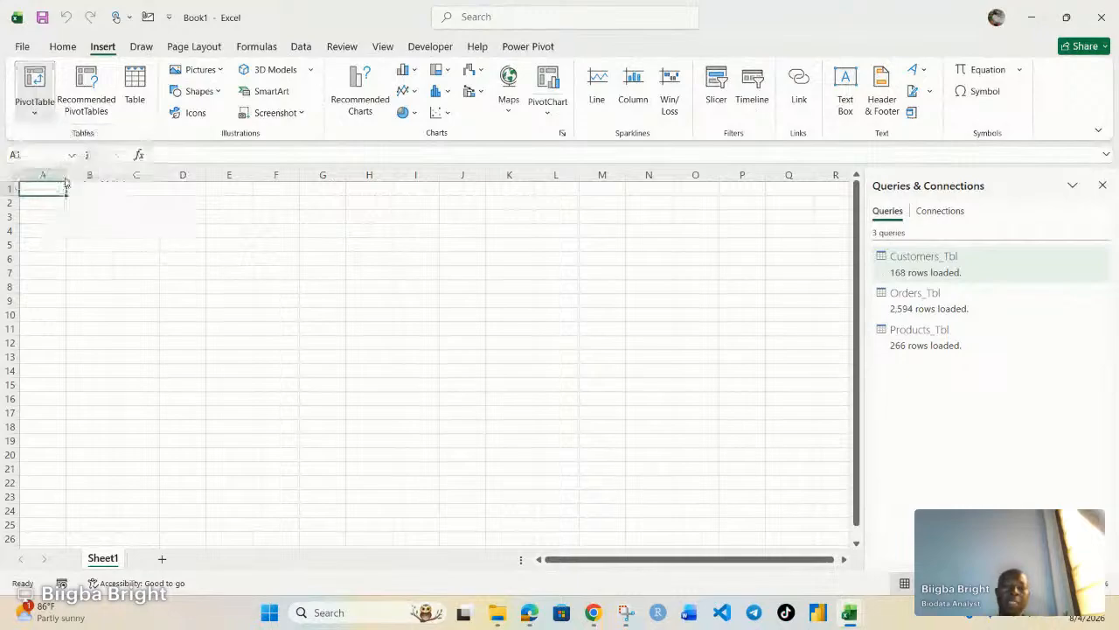
click(367, 285)
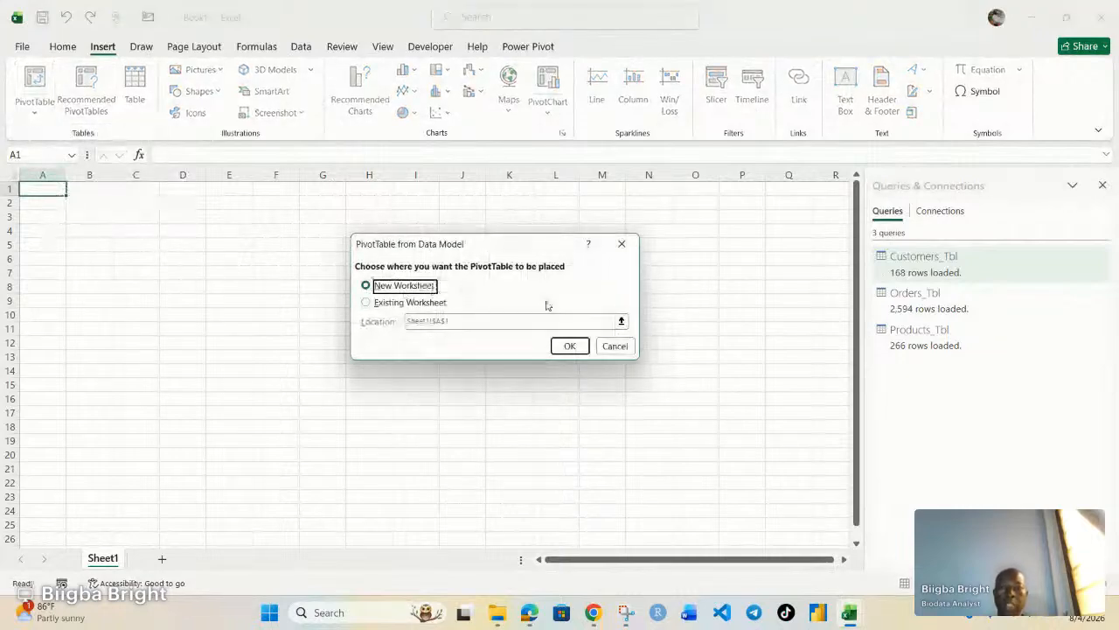
Confirm the Data Model dialog to create an empty PivotTable1 on a new Sheet2.
click(570, 347)
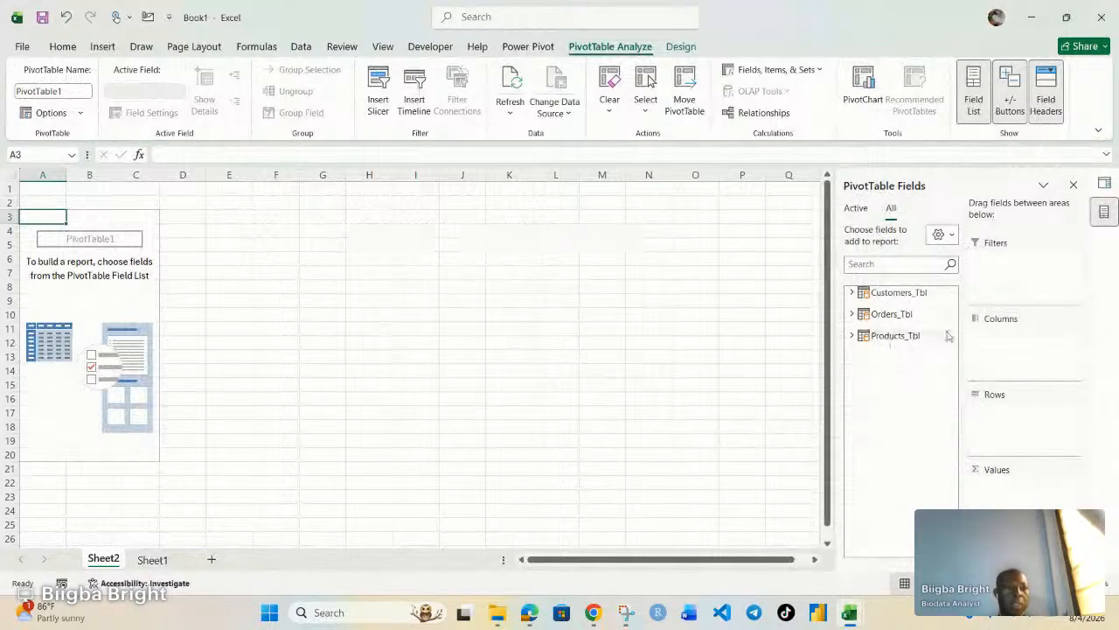
Stack the PivotTable Fields layout, enlarge the pane, and dock it at the right edge.
click(950, 237)
click(928, 270)
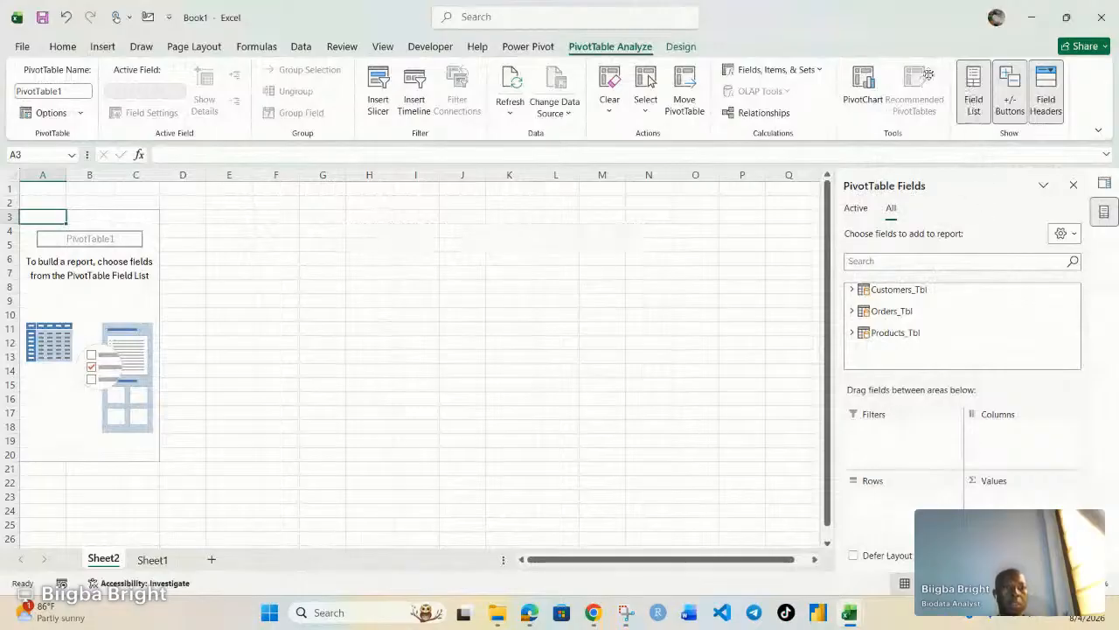
drag(884, 185, 654, 234)
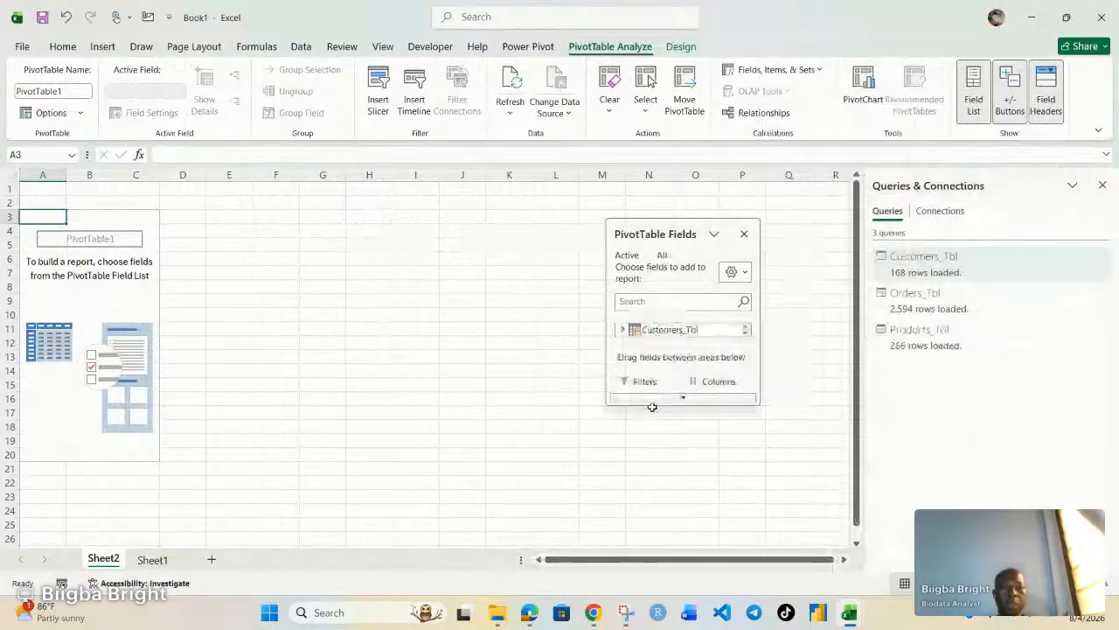
drag(661, 407, 690, 549)
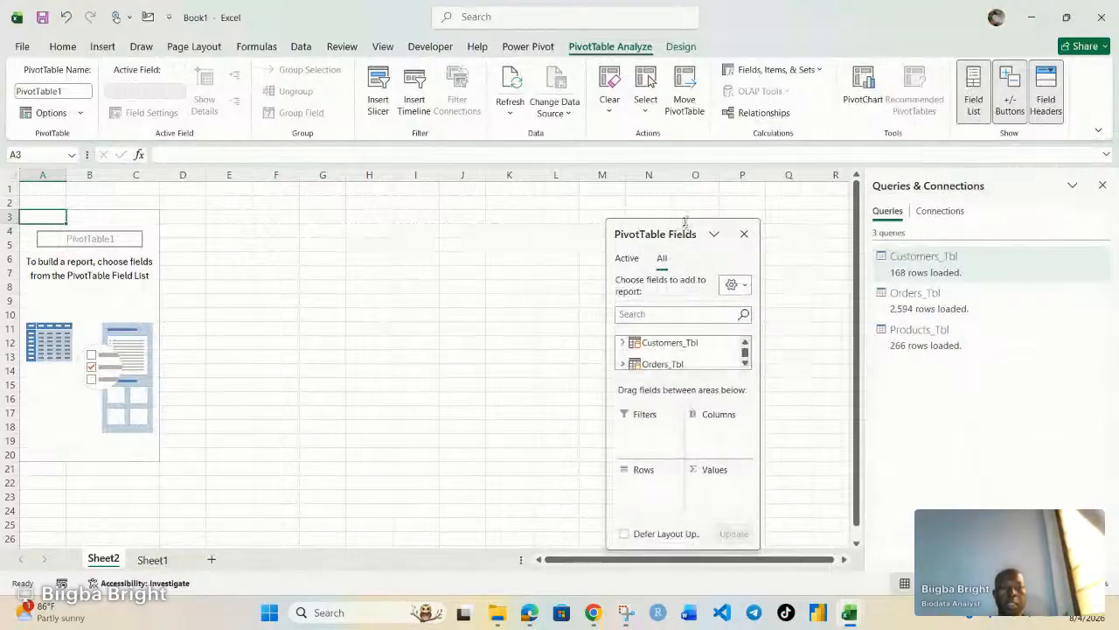
drag(682, 220, 683, 87)
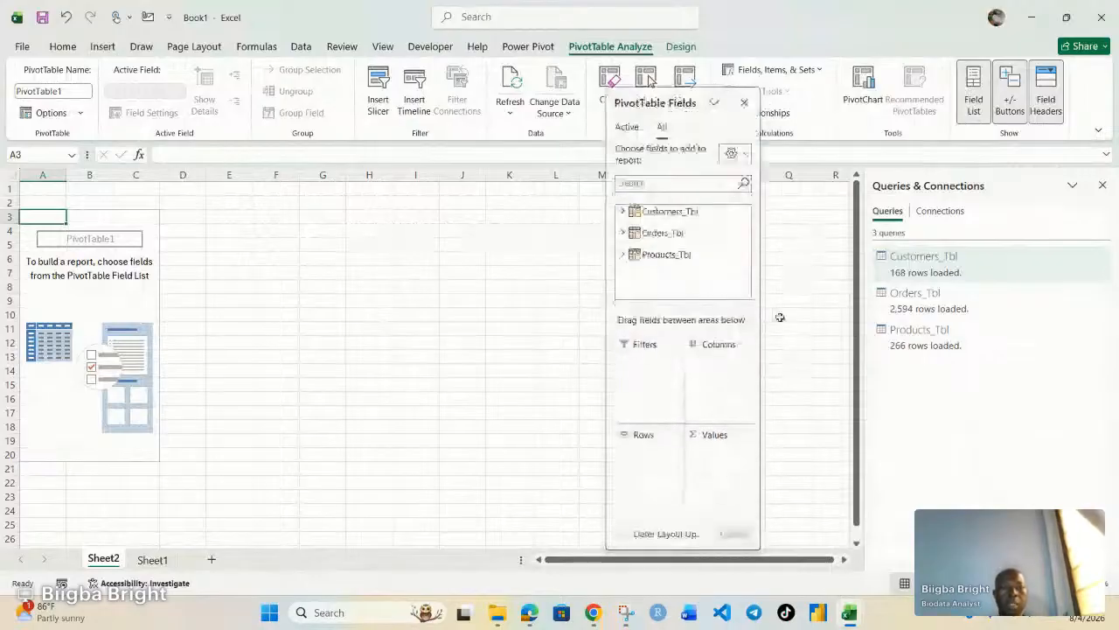
drag(778, 315, 859, 313)
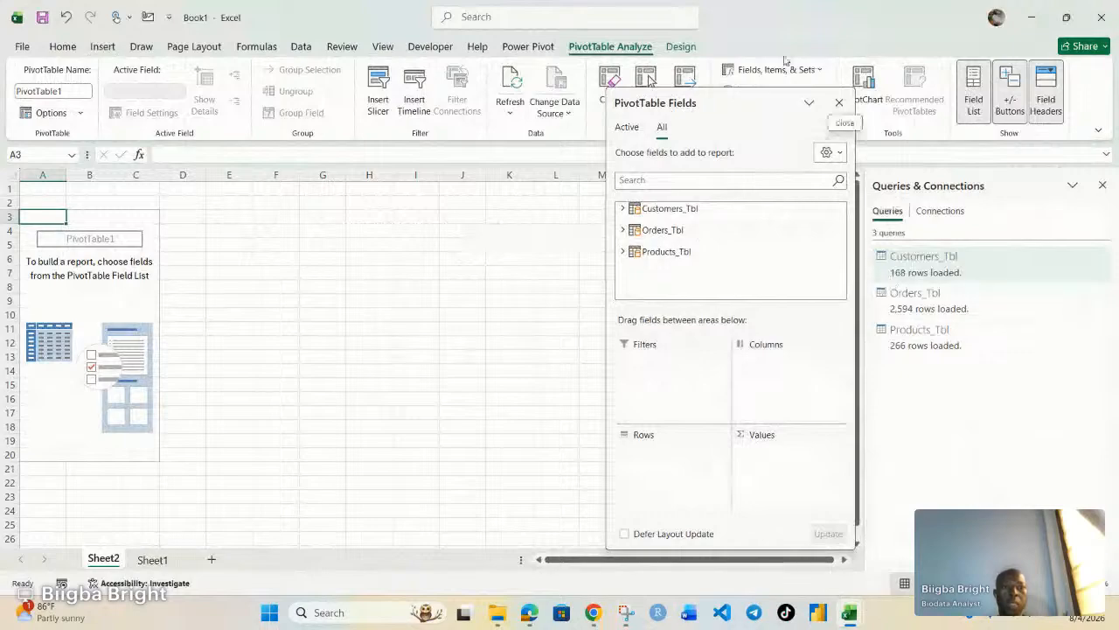
drag(742, 110, 1006, 114)
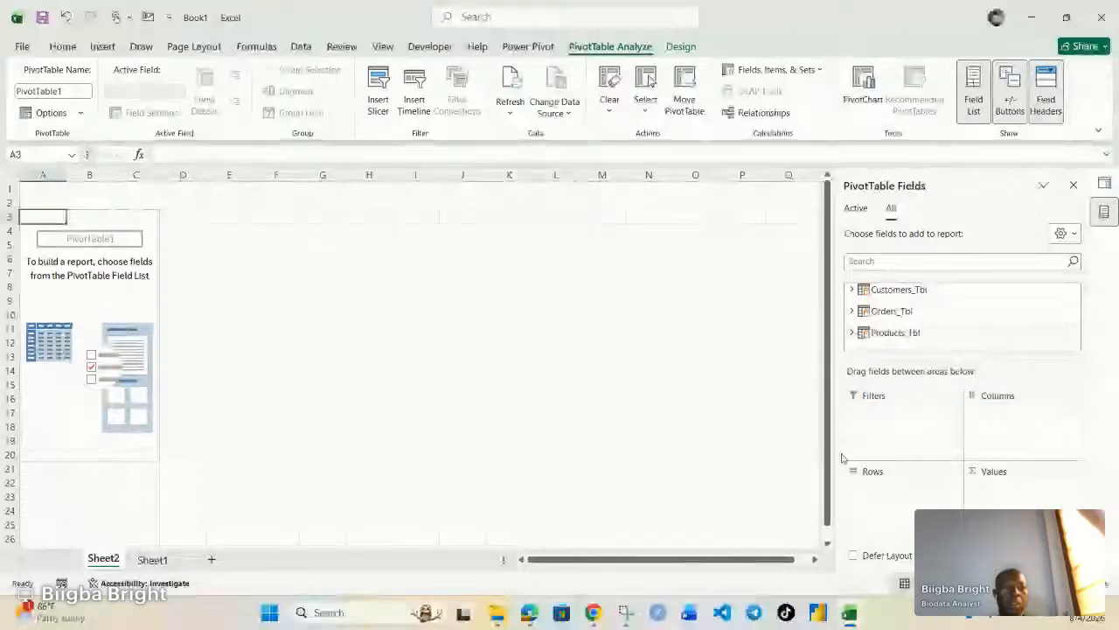
Put Customers_Tbl's State field in Rows, listing Alabama through Wisconsin plus (blank).
click(853, 291)
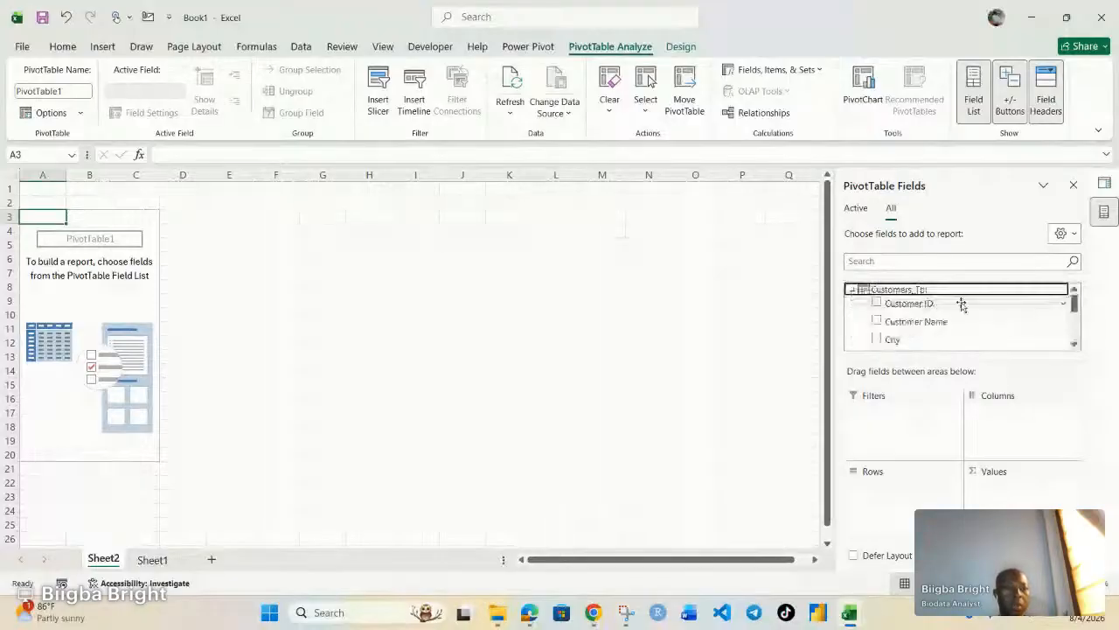
scroll(930, 325, down, 1)
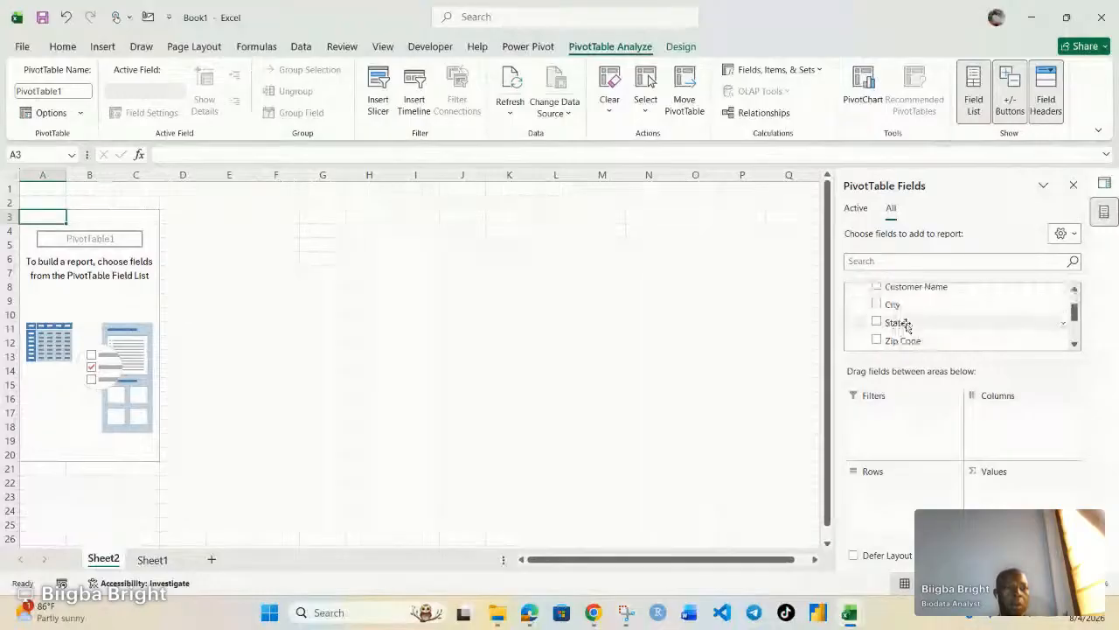
scroll(910, 324, down, 1)
scroll(914, 322, up, 1)
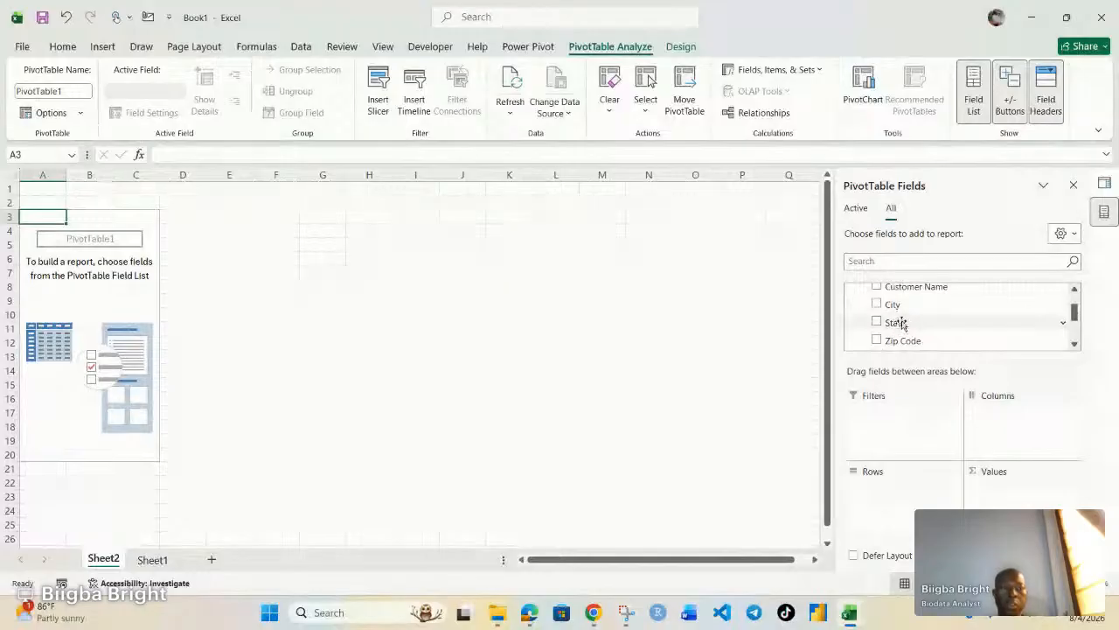
drag(901, 323, 876, 499)
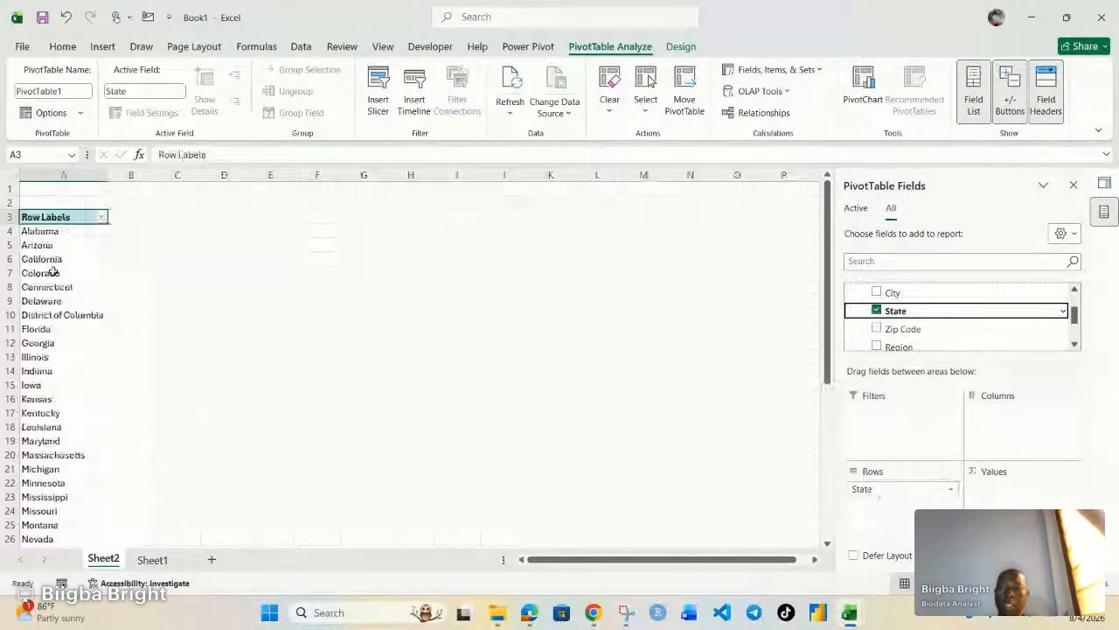
scroll(50, 279, down, 3)
scroll(49, 315, down, 7)
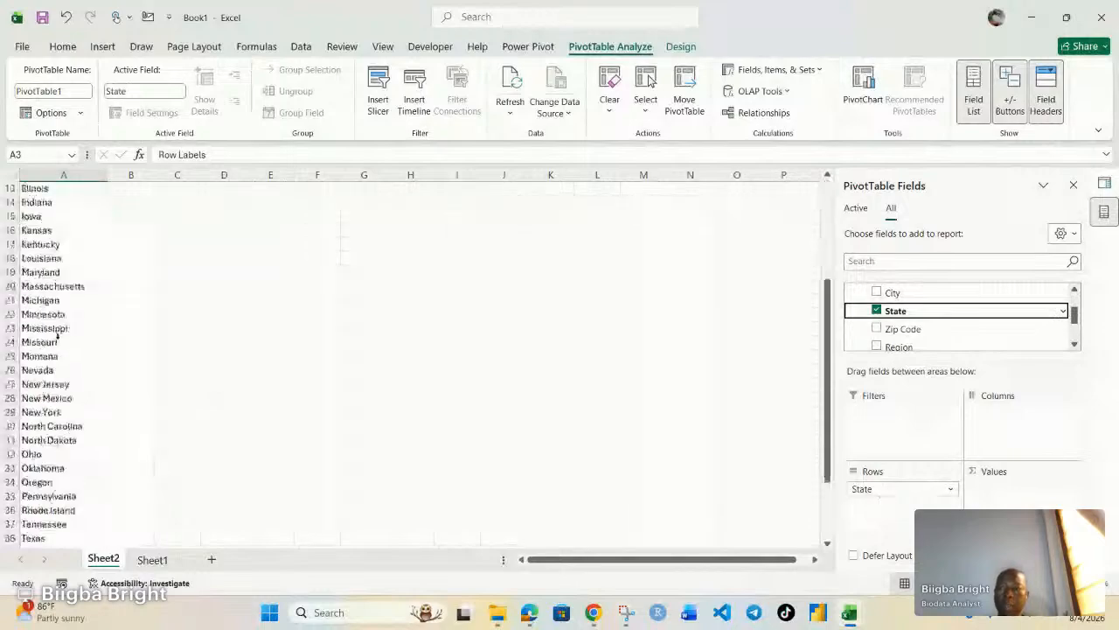
scroll(58, 336, up, 2)
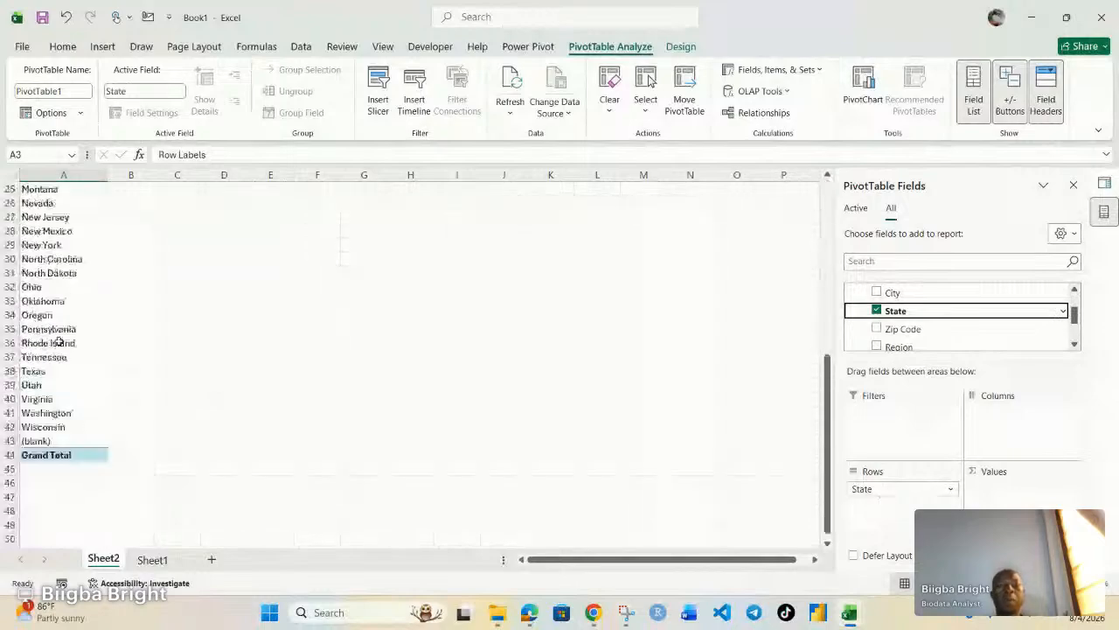
scroll(58, 341, up, 1)
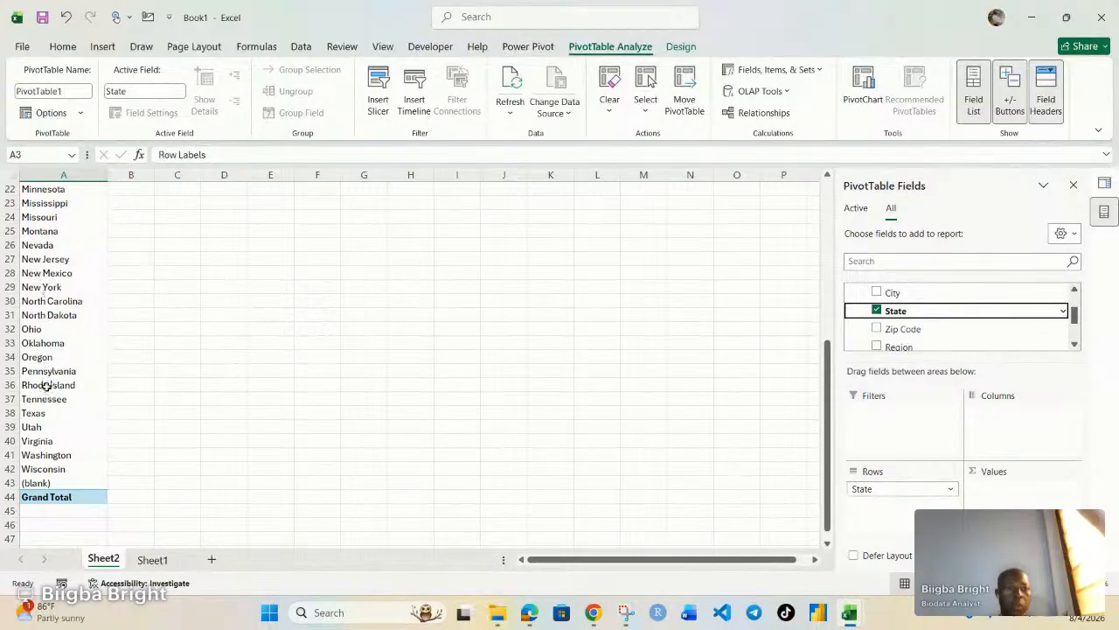
scroll(53, 310, up, 4)
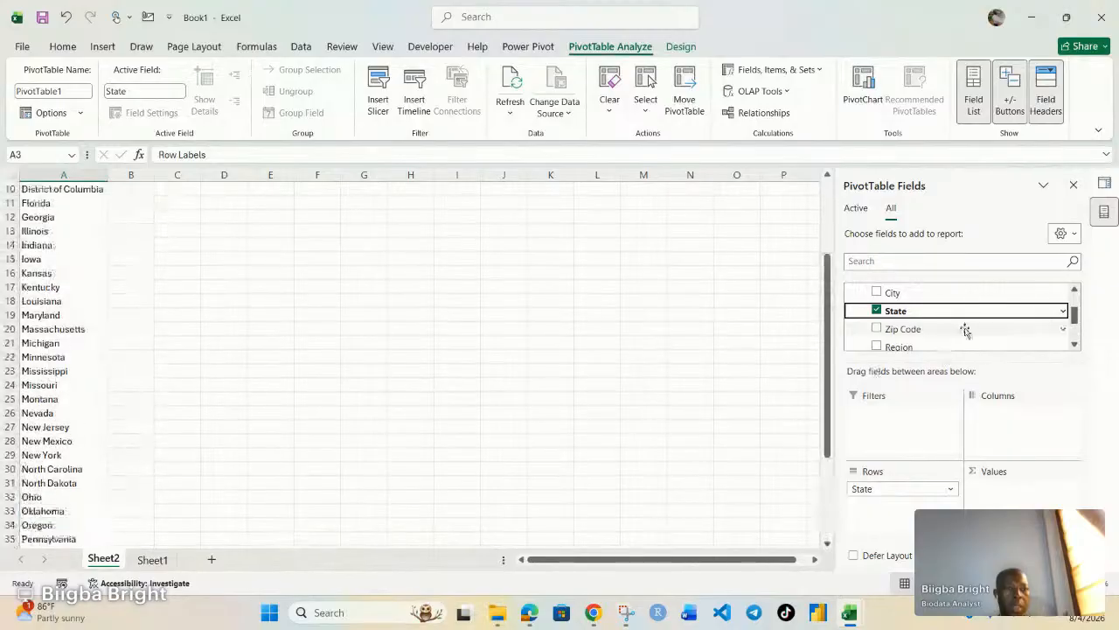
scroll(965, 330, down, 3)
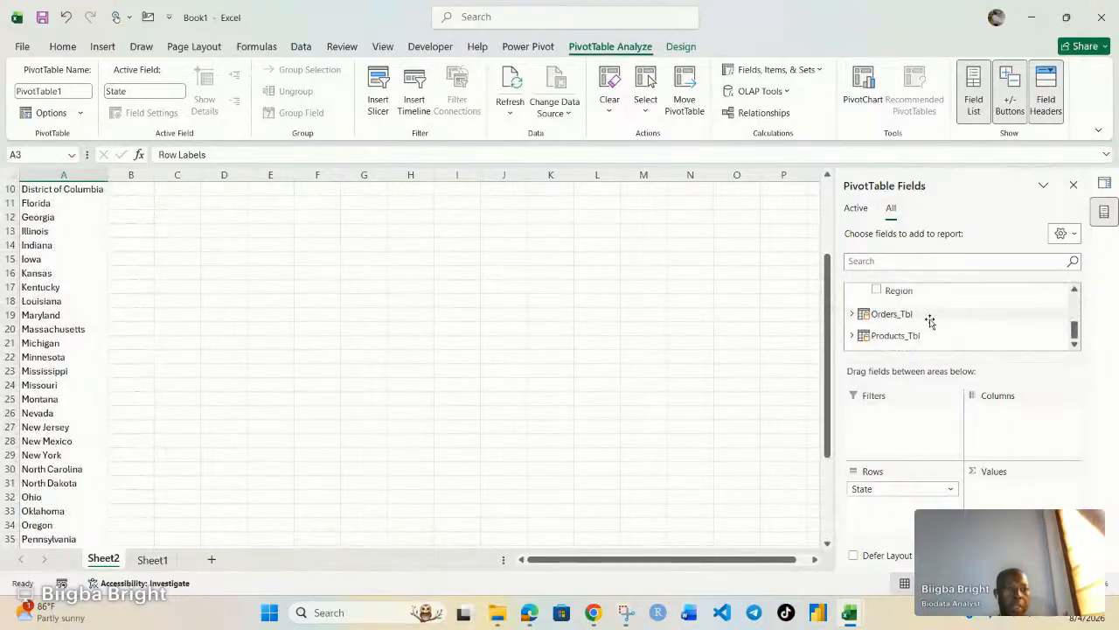
Nest Products_Tbl's Product Name under State in the Rows area.
click(892, 335)
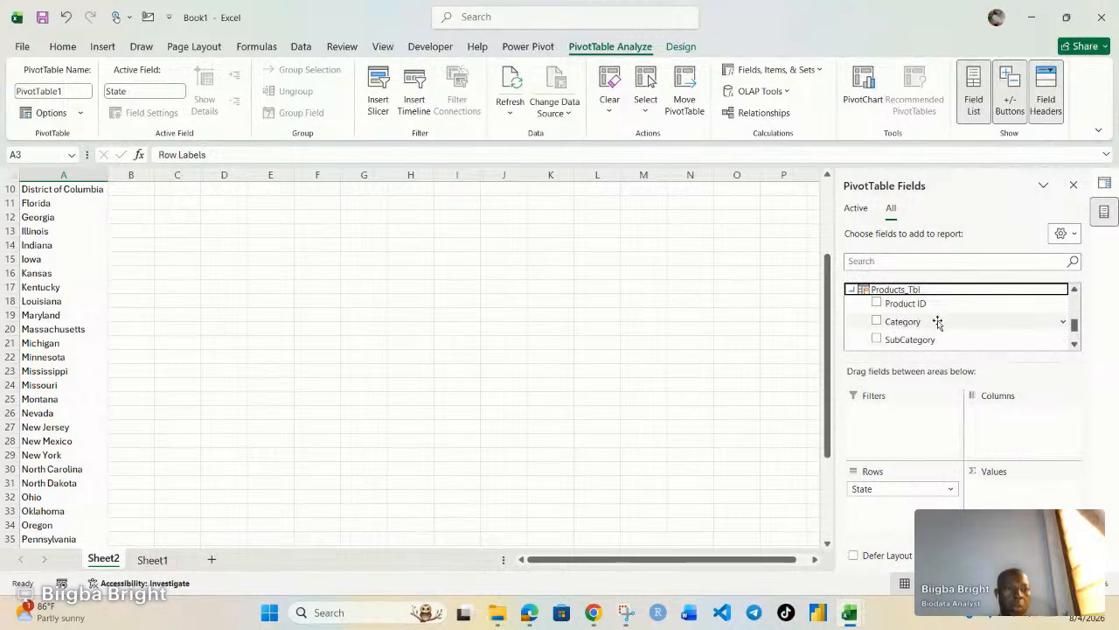
scroll(930, 316, down, 1)
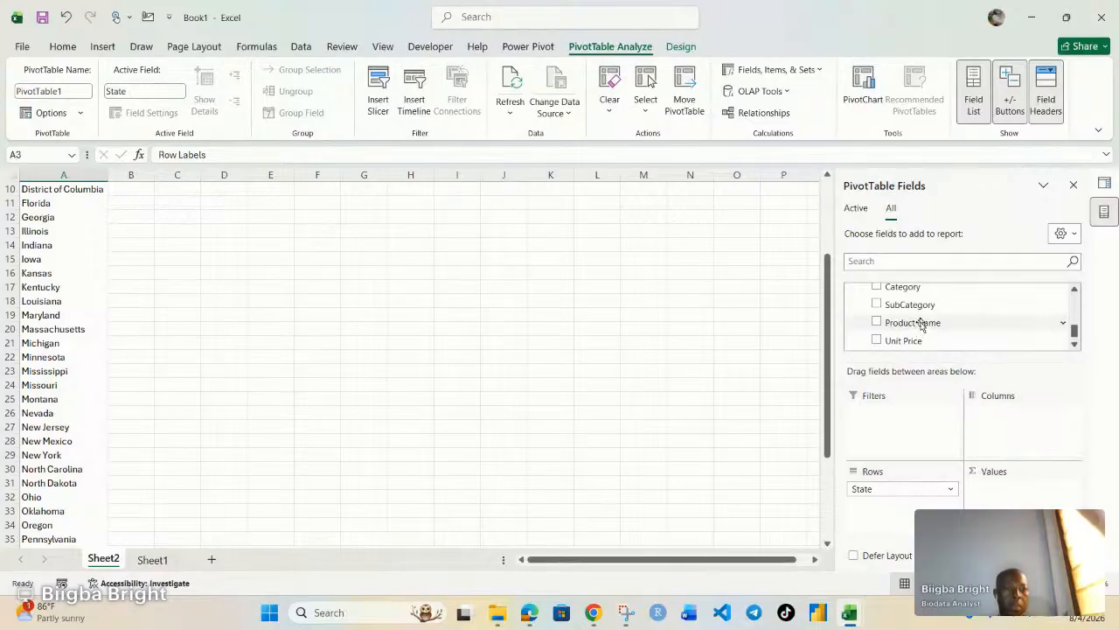
drag(920, 325, 897, 523)
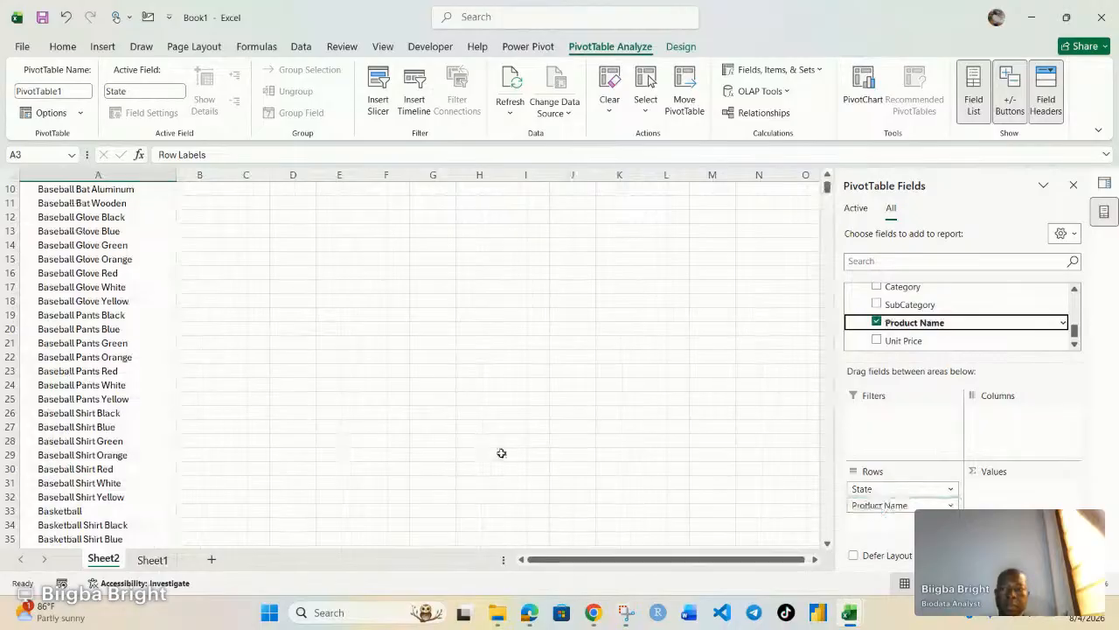
scroll(132, 344, up, 3)
scroll(123, 335, down, 3)
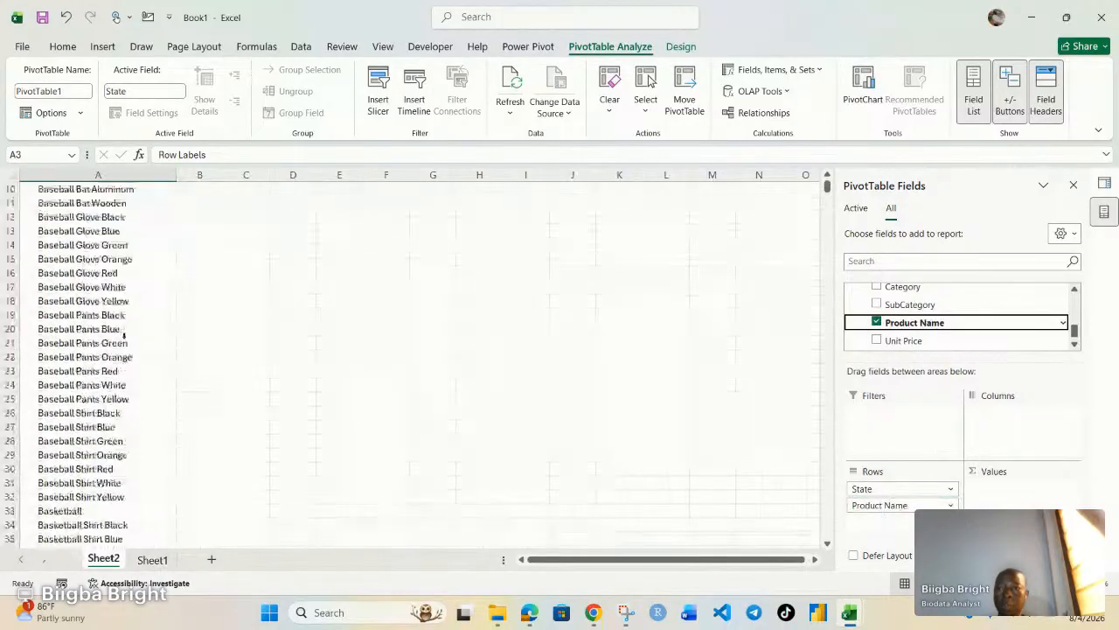
scroll(124, 335, down, 20)
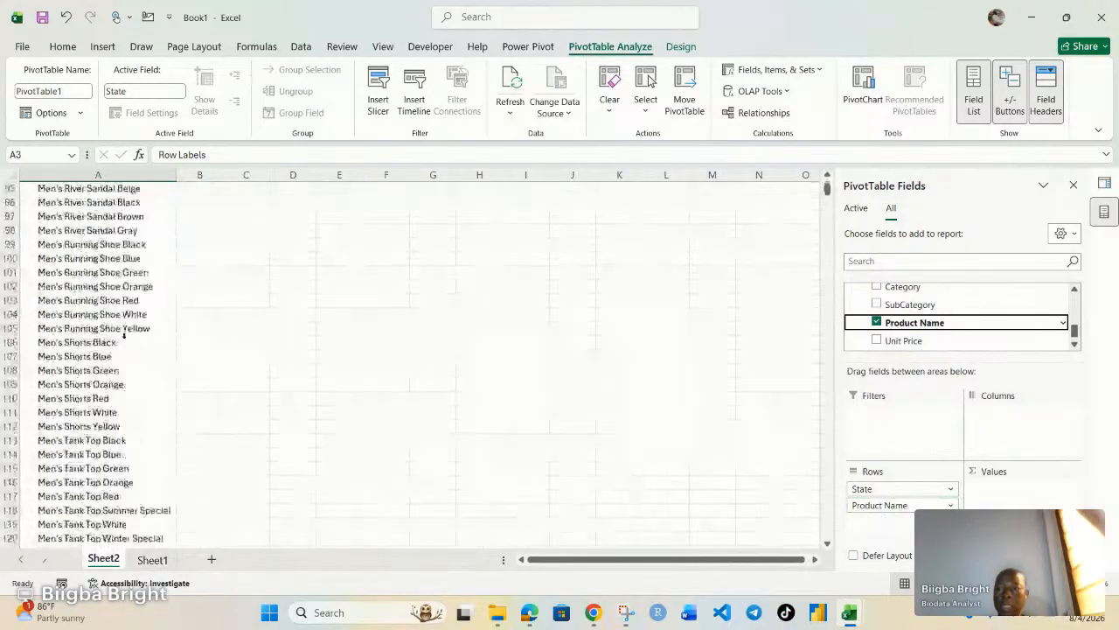
scroll(123, 335, down, 10)
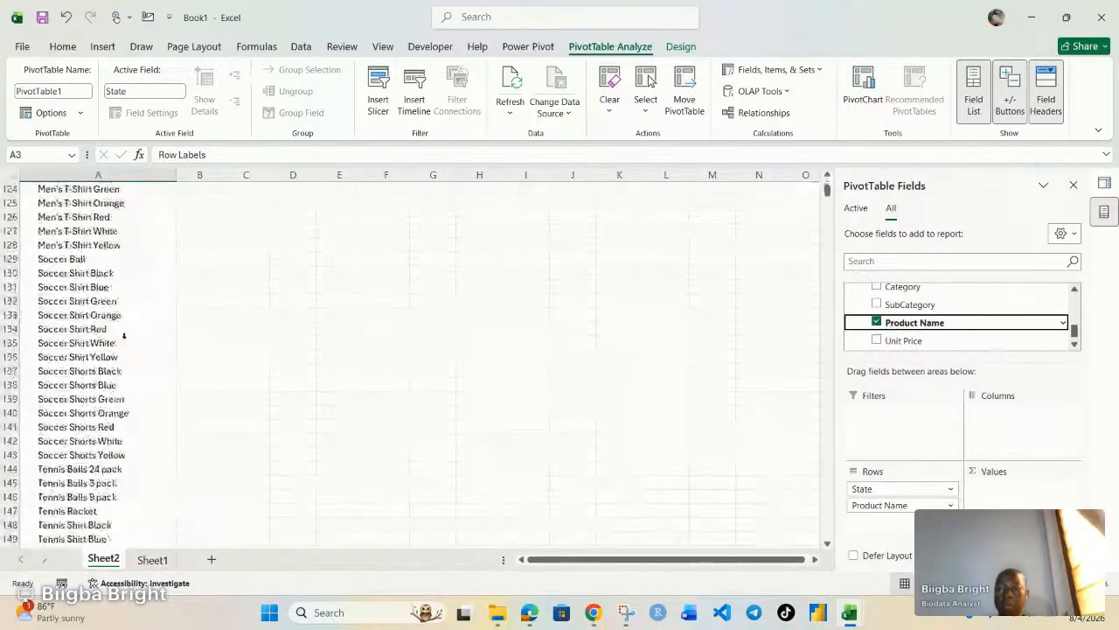
scroll(123, 335, down, 8)
scroll(124, 335, up, 19)
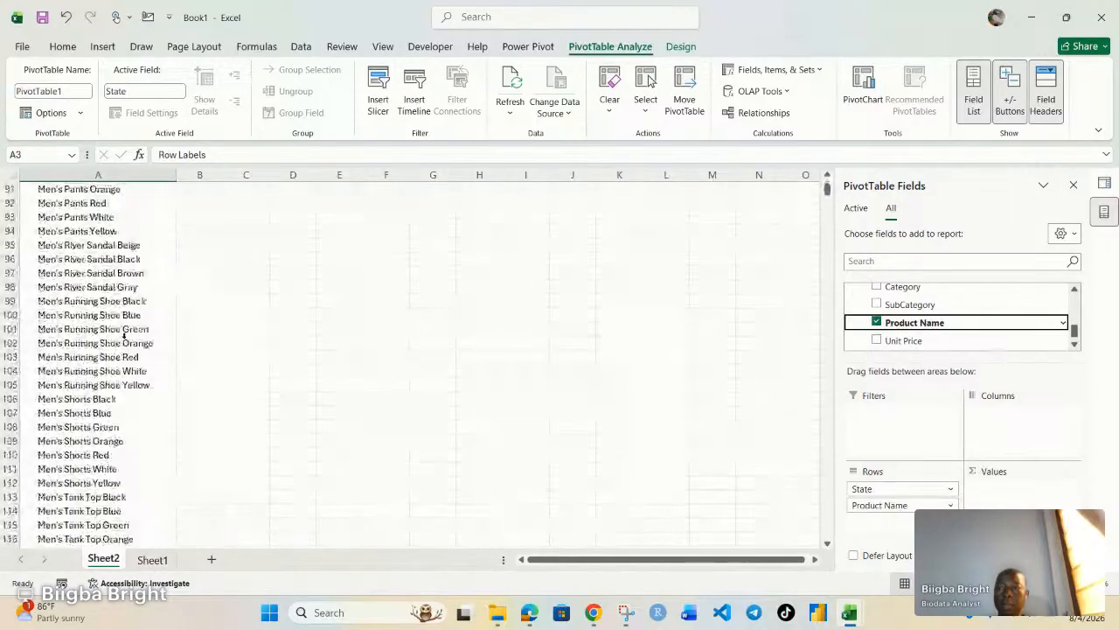
scroll(123, 337, up, 17)
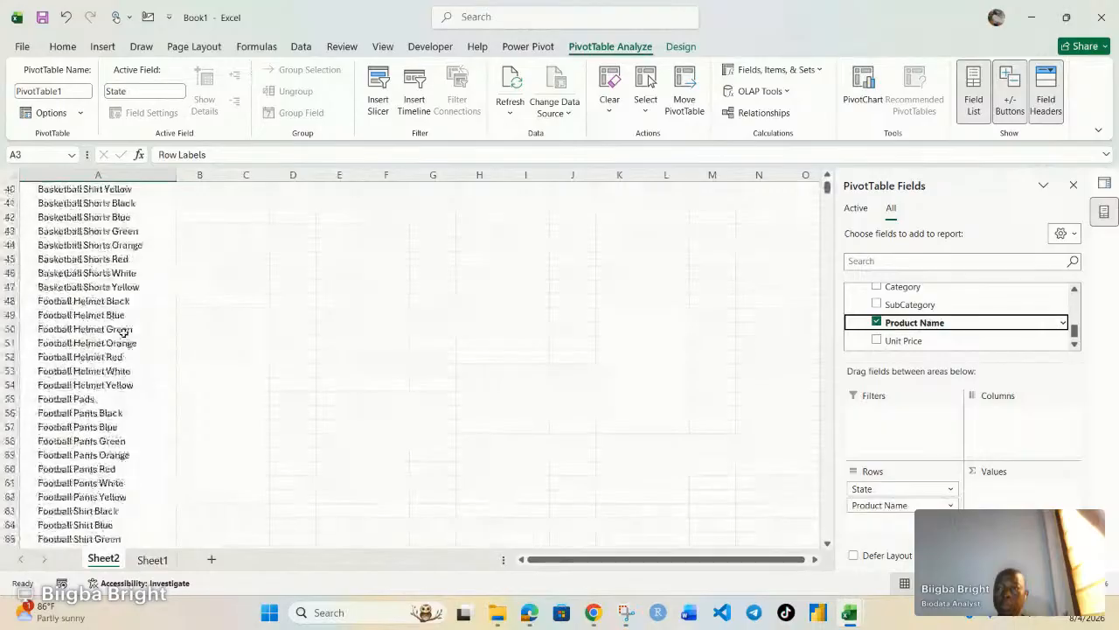
scroll(123, 331, up, 13)
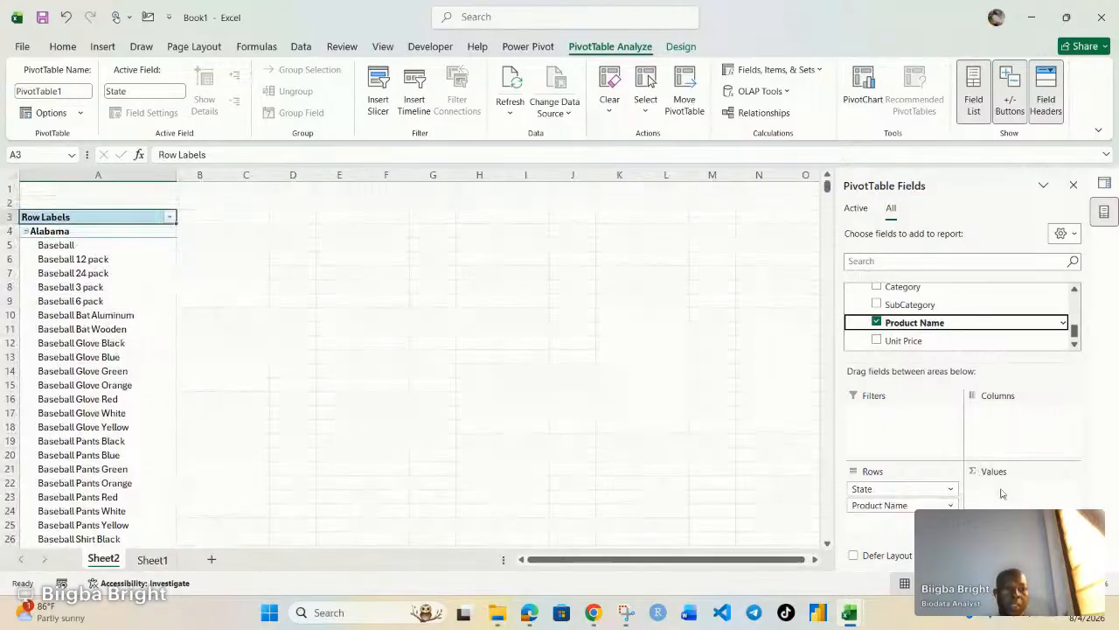
scroll(916, 333, up, 3)
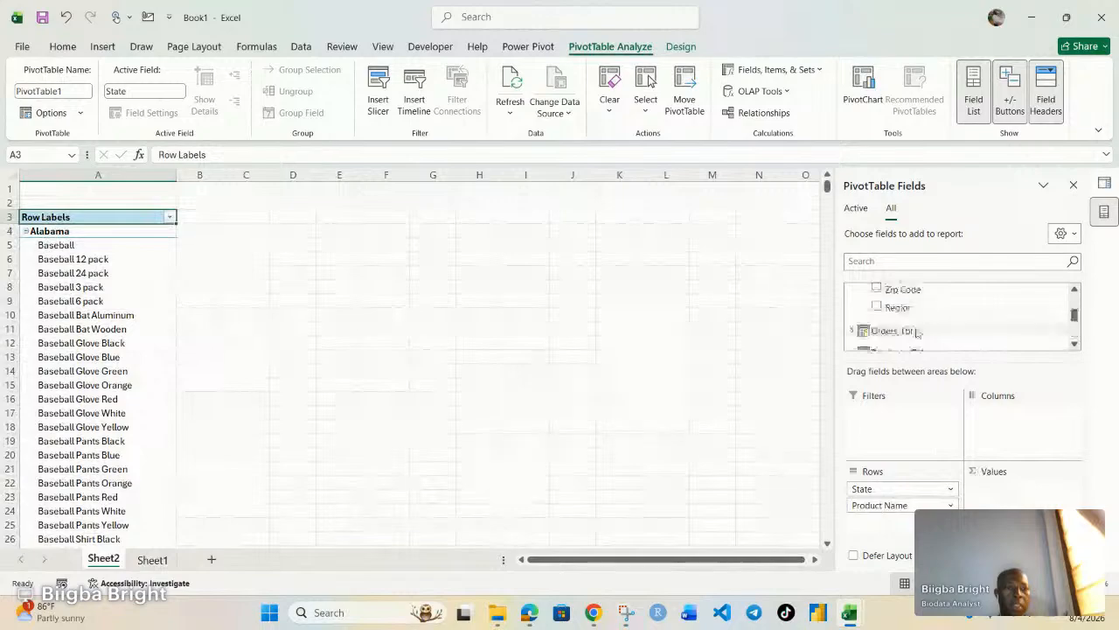
scroll(917, 333, up, 2)
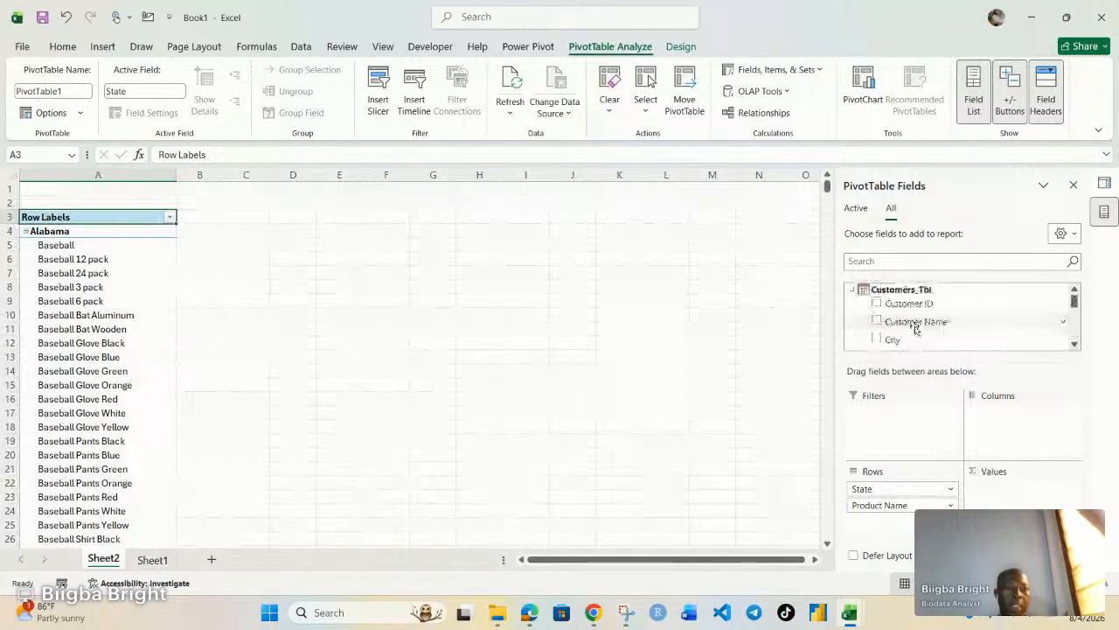
scroll(916, 330, down, 5)
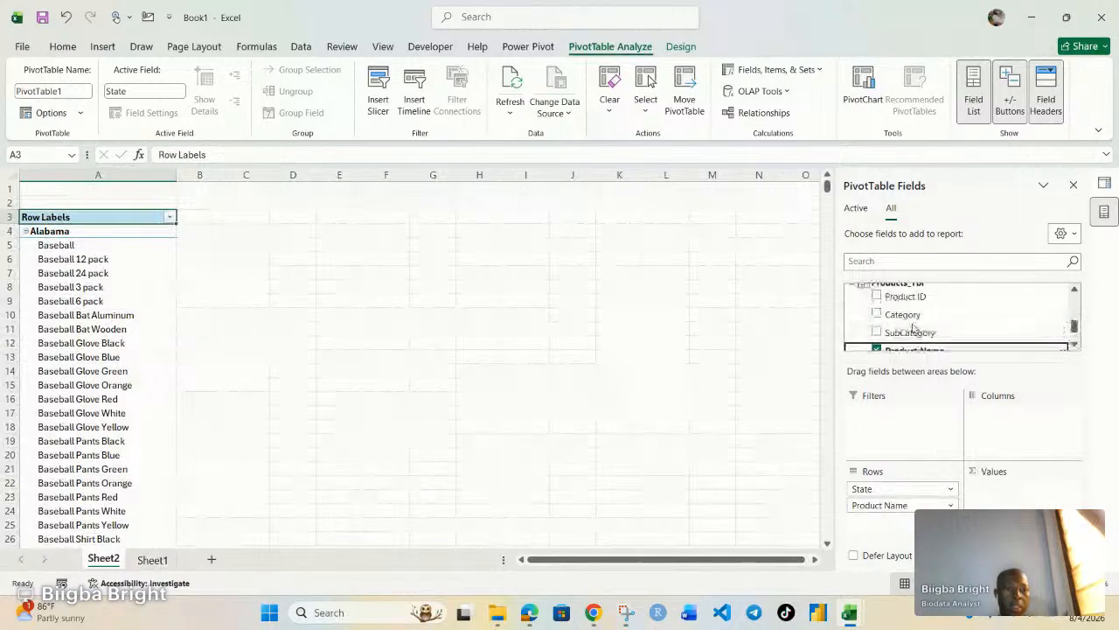
scroll(915, 328, up, 1)
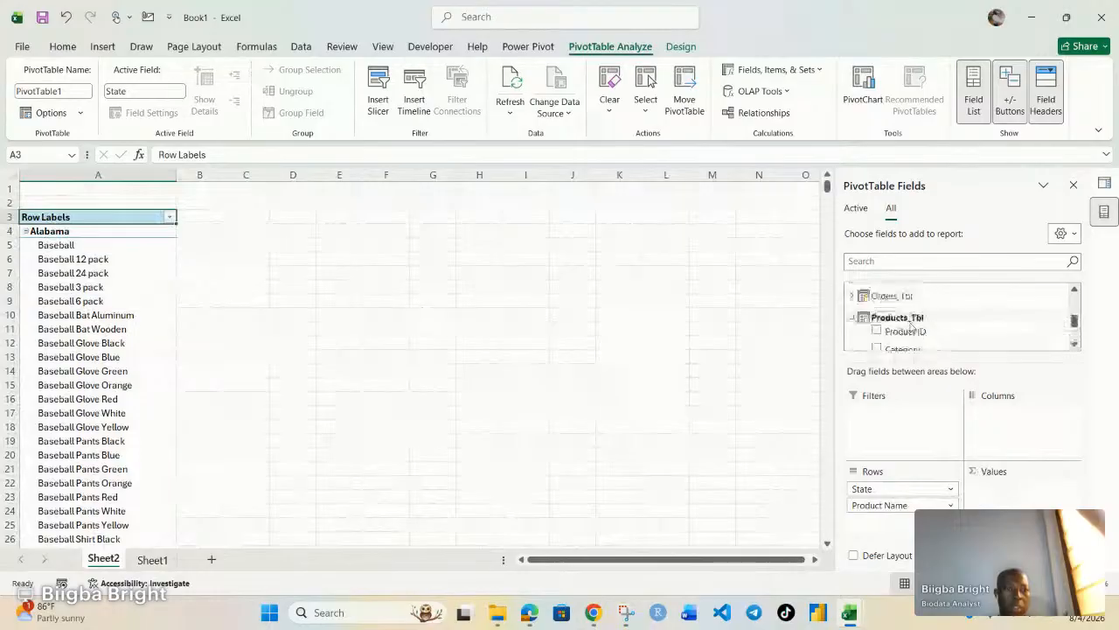
click(852, 297)
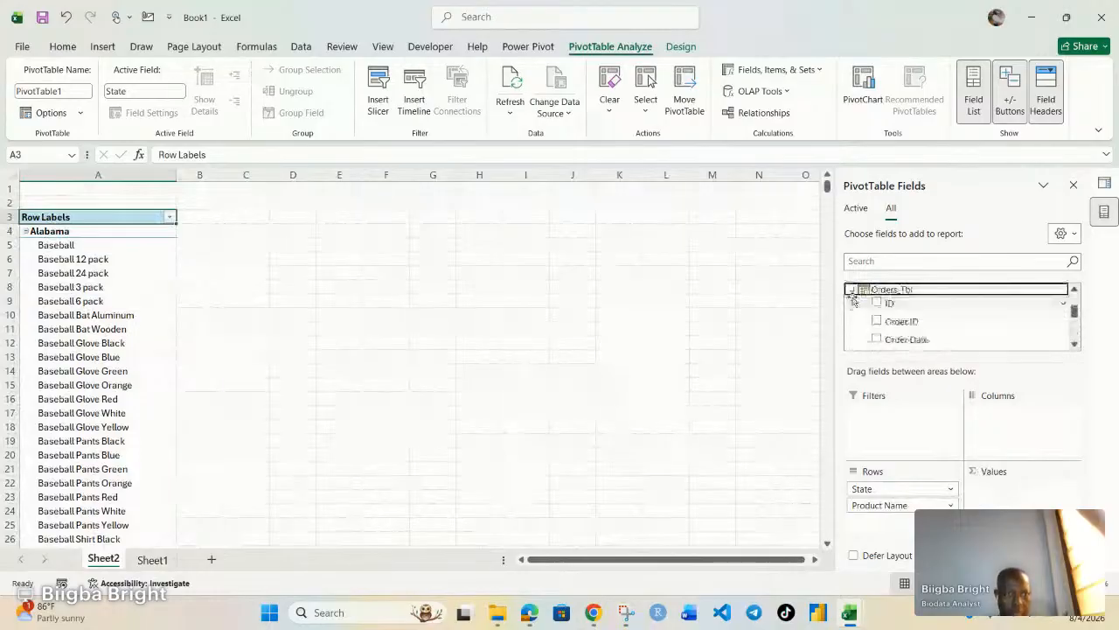
scroll(877, 325, down, 2)
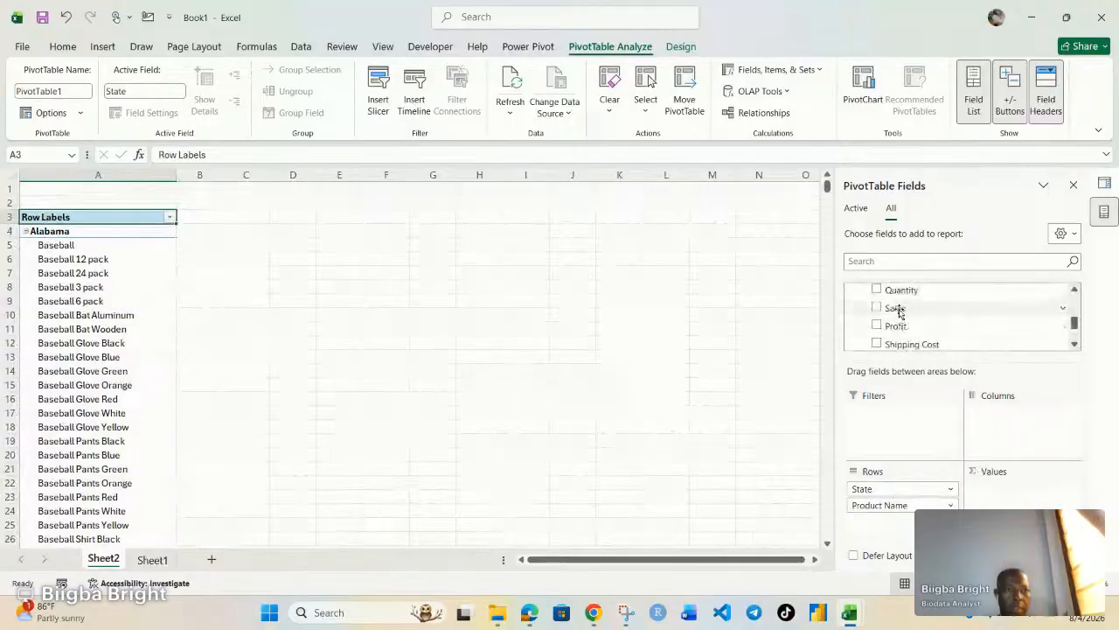
scroll(908, 327, down, 1)
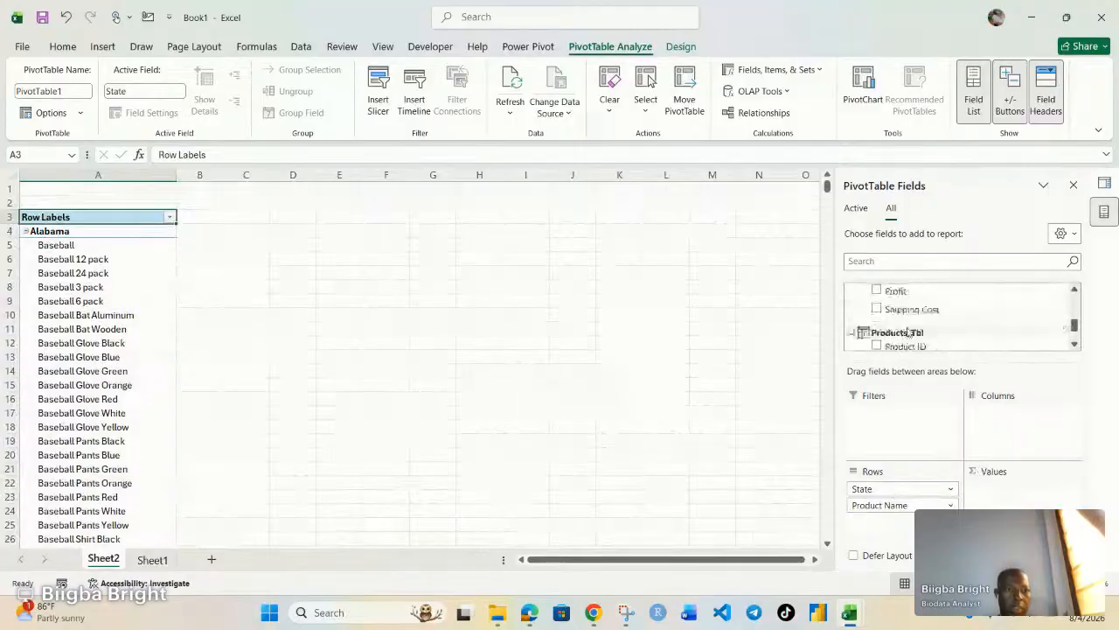
scroll(905, 329, up, 1)
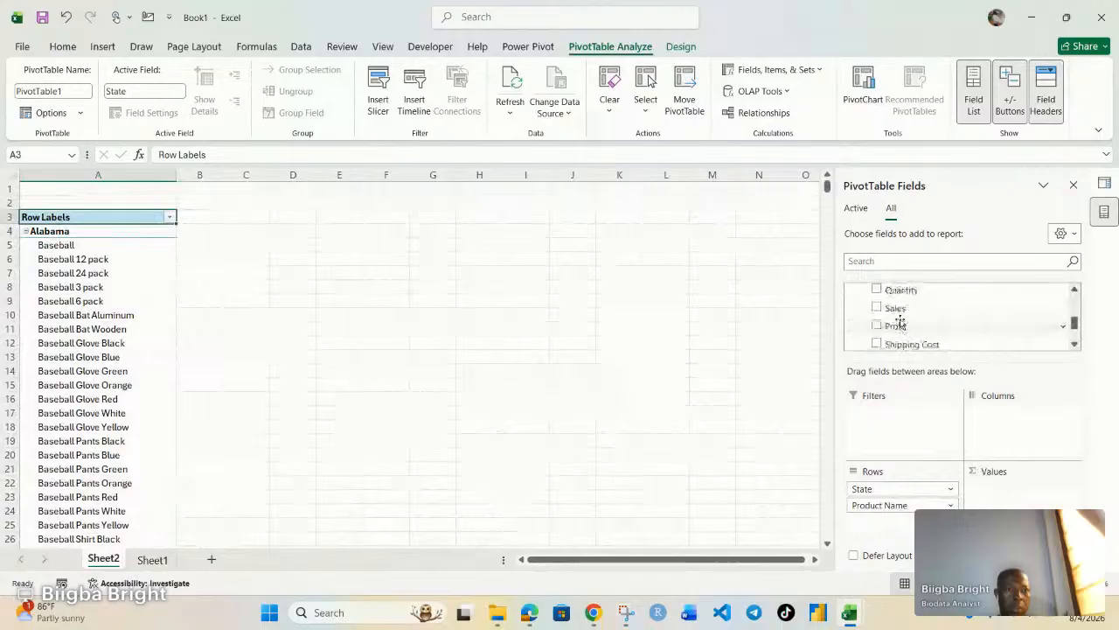
scroll(901, 322, up, 1)
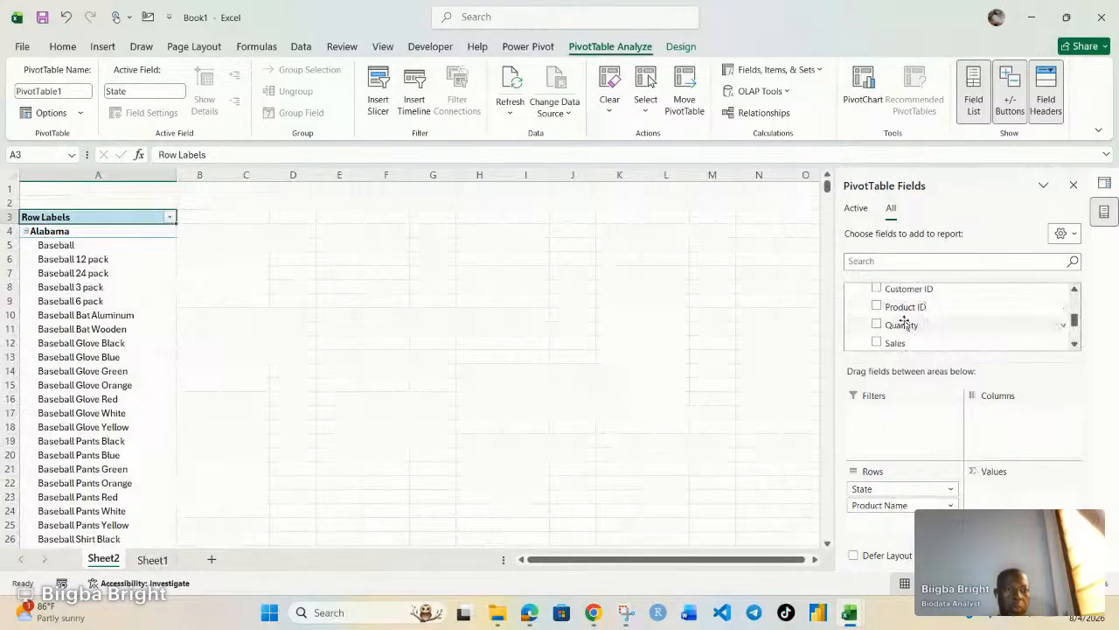
Add Quantity and Profit to Values as Sum of Quantity and Sum of Profit.
drag(903, 322, 995, 496)
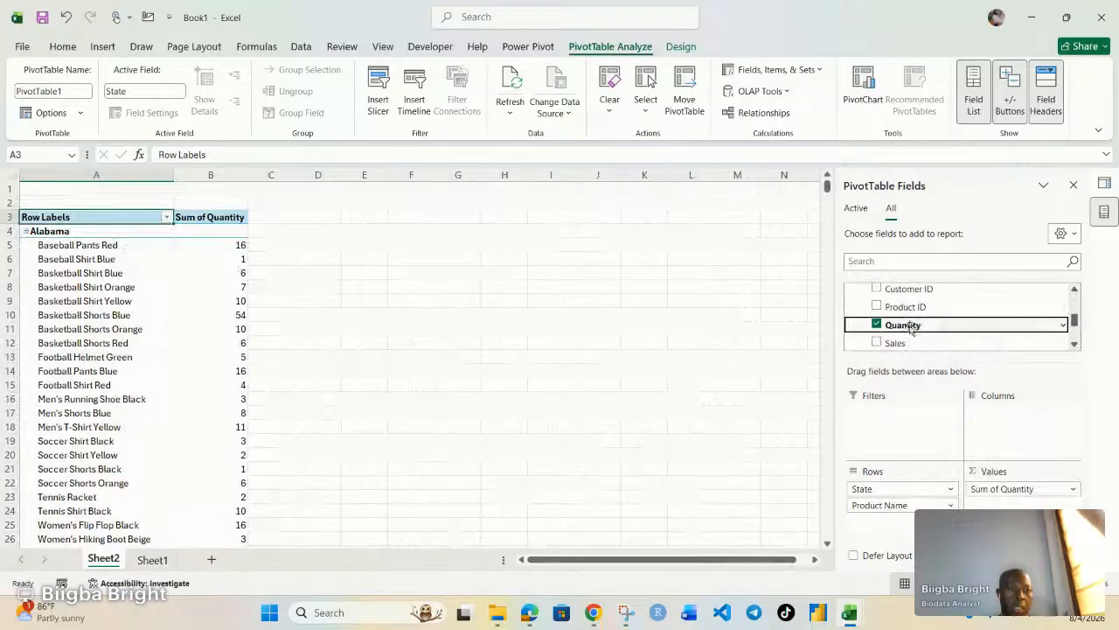
scroll(908, 319, down, 1)
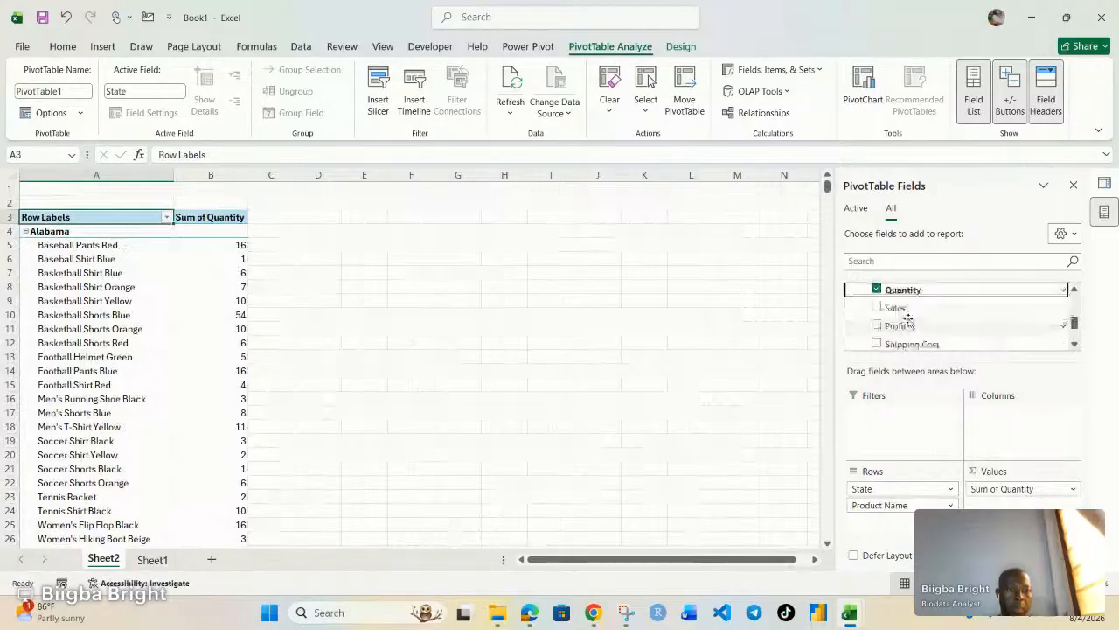
drag(908, 322, 997, 507)
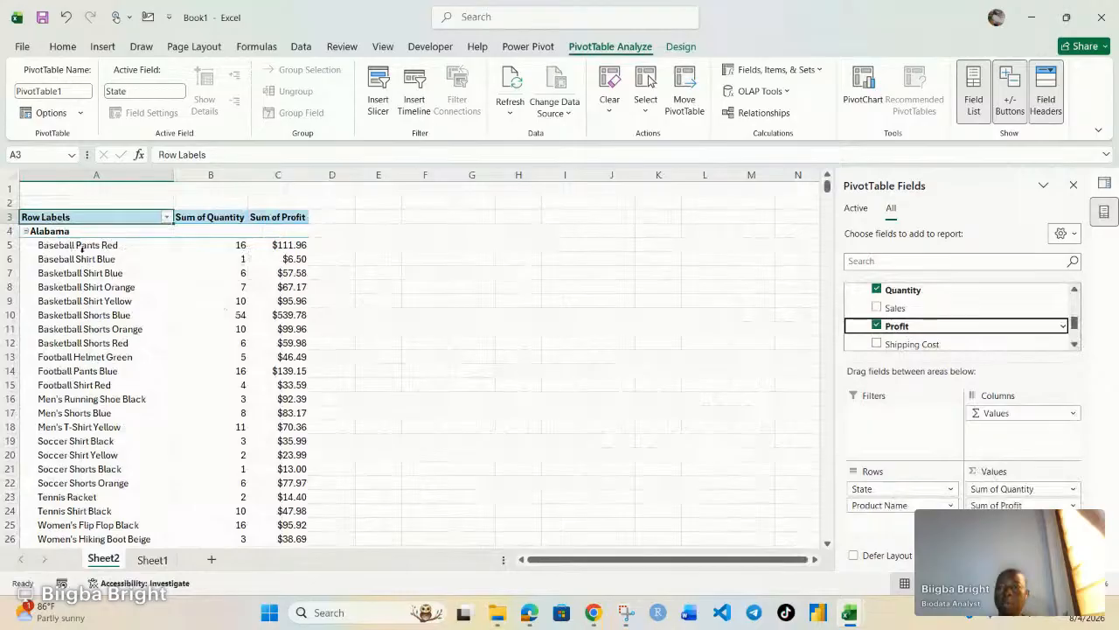
mouse_move(286, 246)
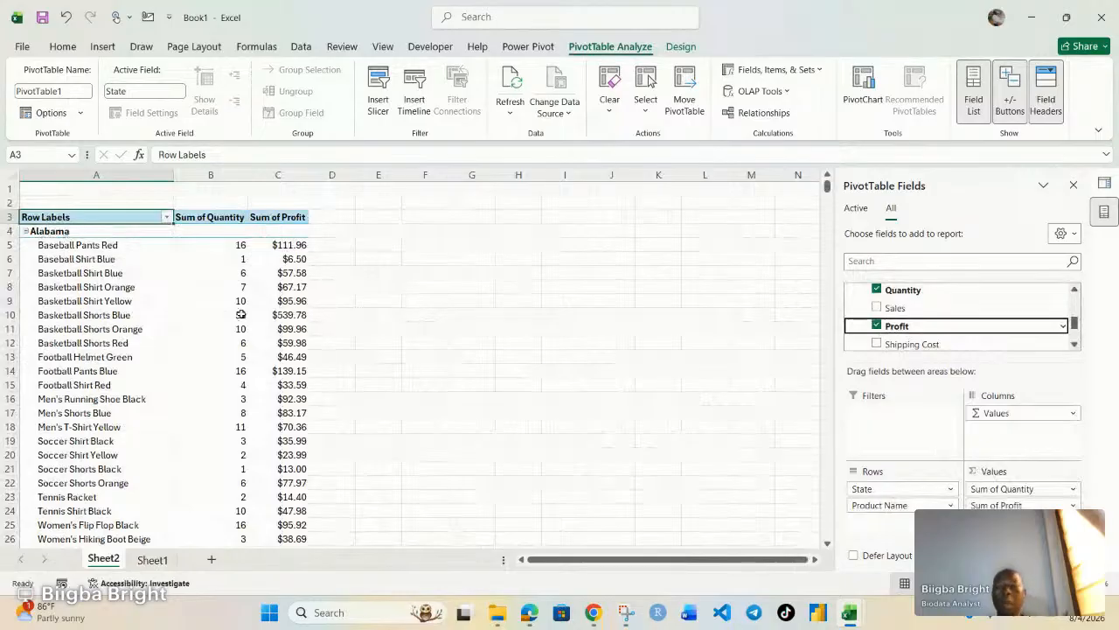
scroll(241, 314, down, 7)
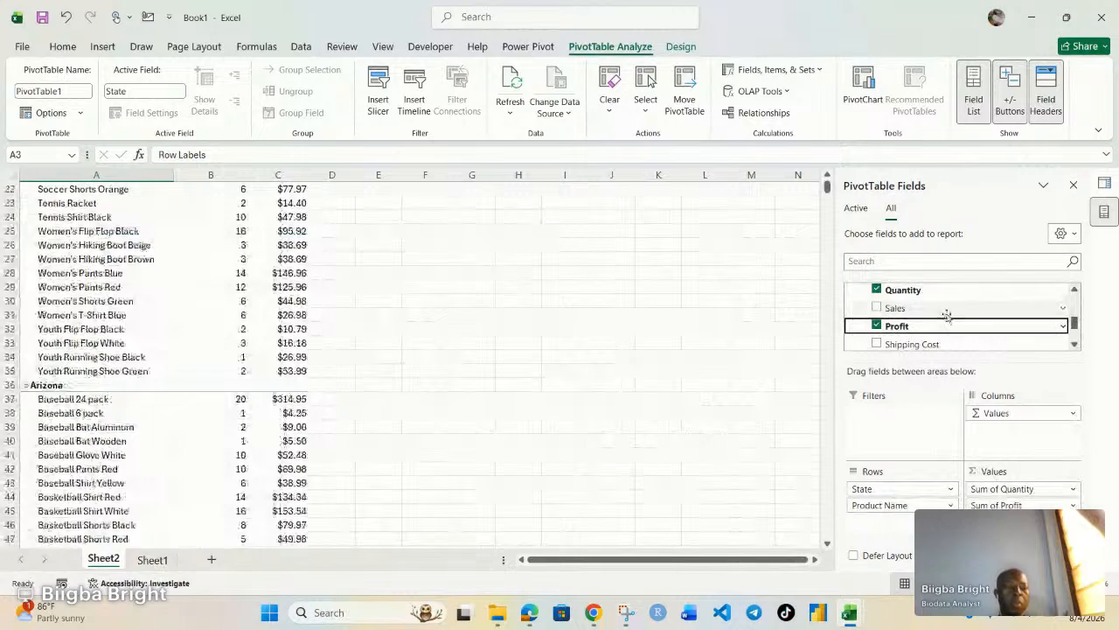
scroll(855, 312, up, 2)
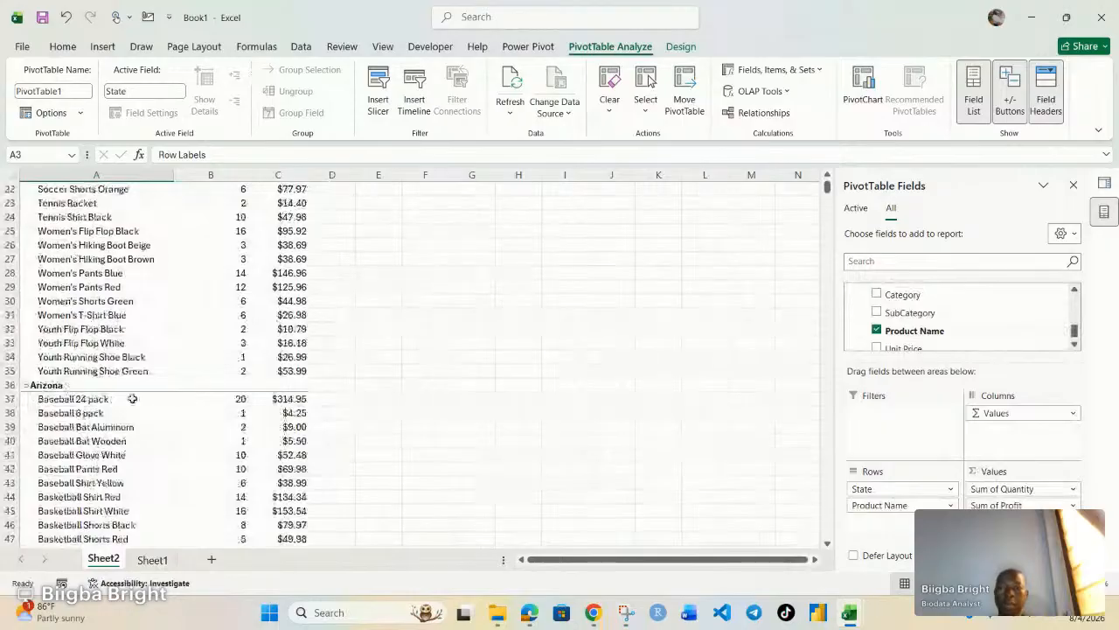
scroll(134, 400, down, 2)
scroll(135, 403, up, 2)
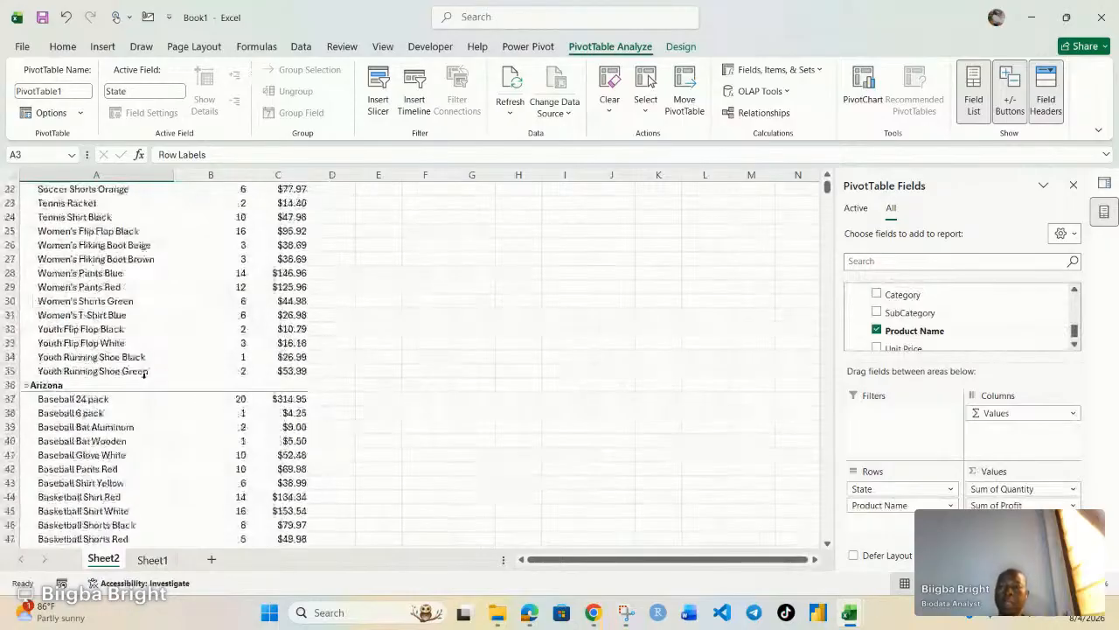
scroll(156, 354, up, 7)
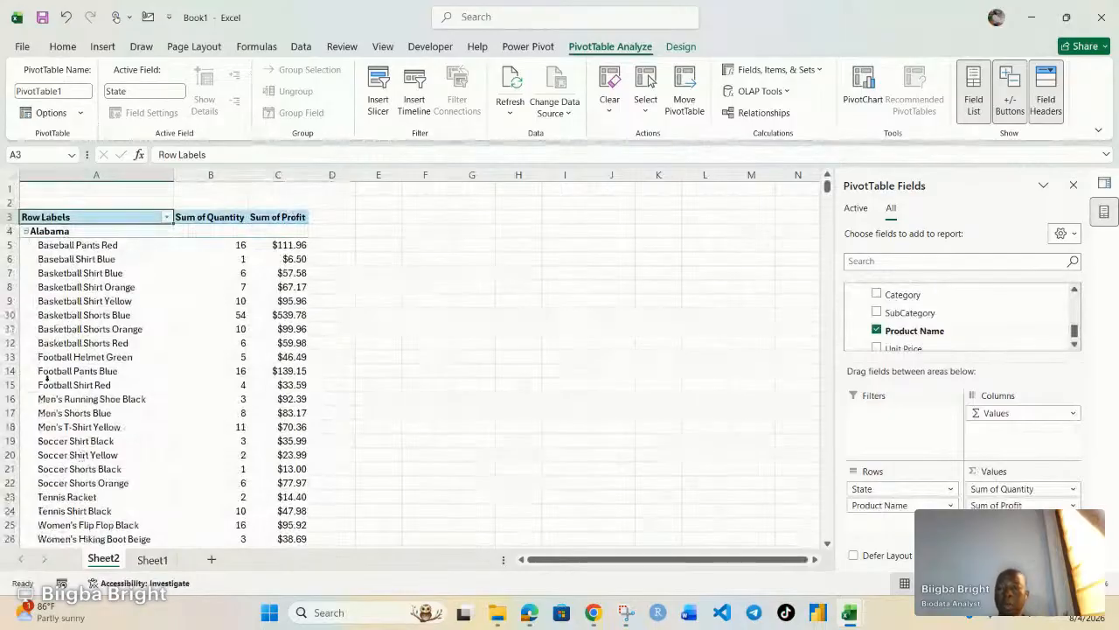
click(28, 235)
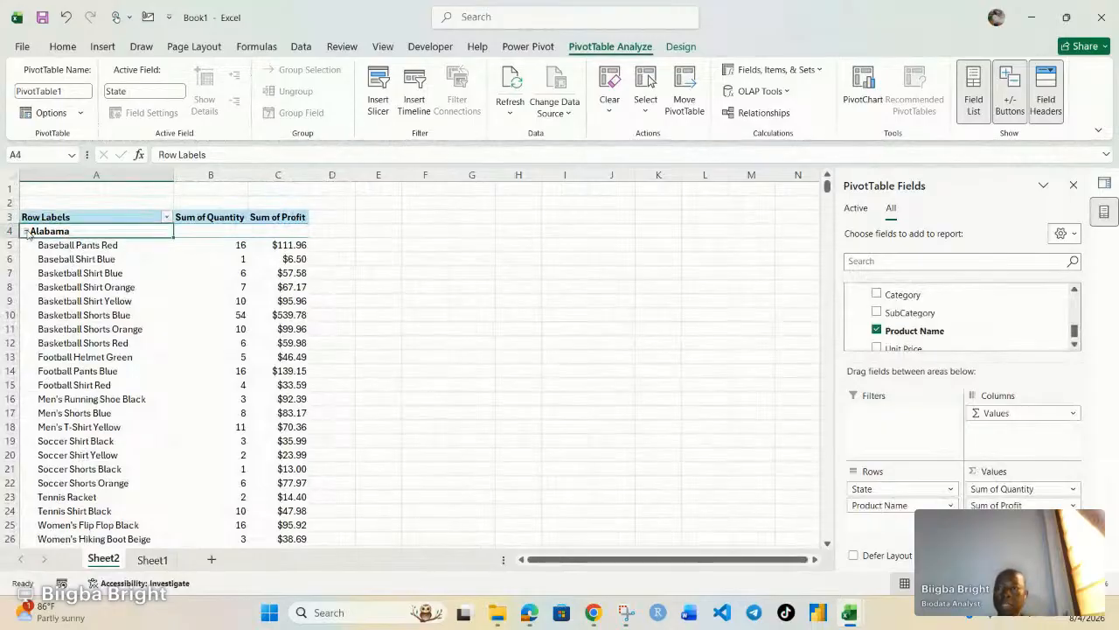
Collapse the entire State field to one total row per state, e.g. Alabama 249, $2,343.48.
right_click(28, 234)
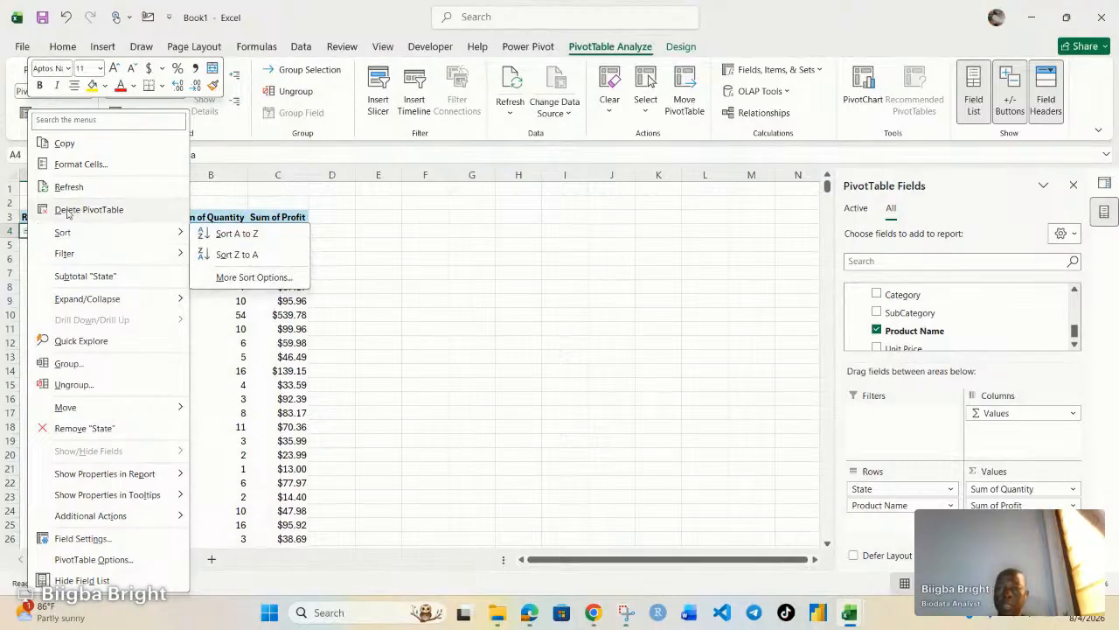
mouse_move(122, 300)
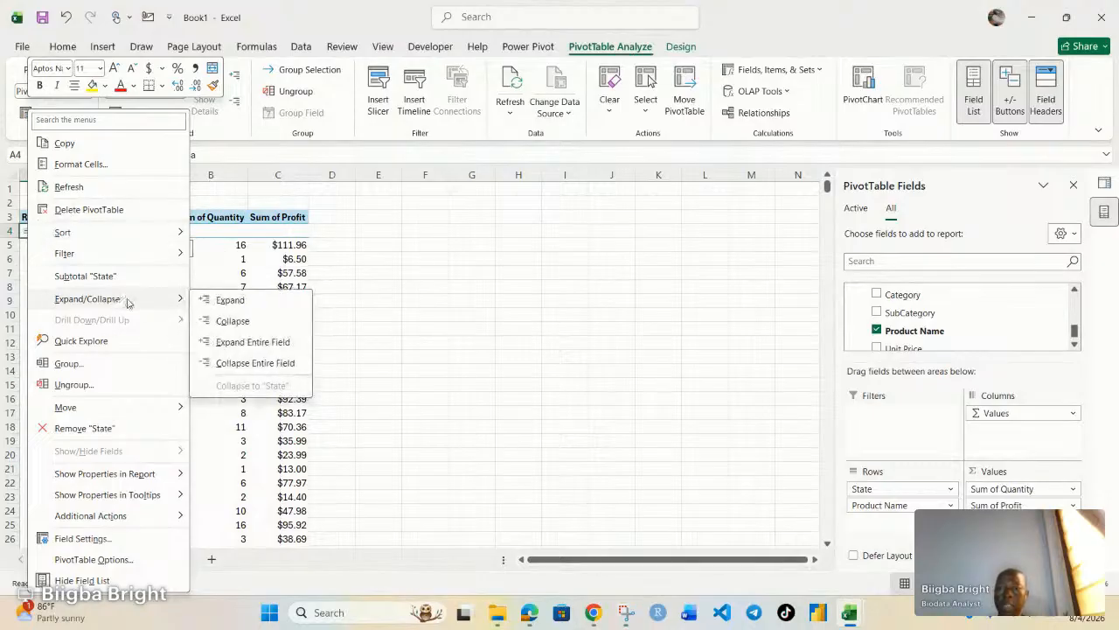
click(257, 363)
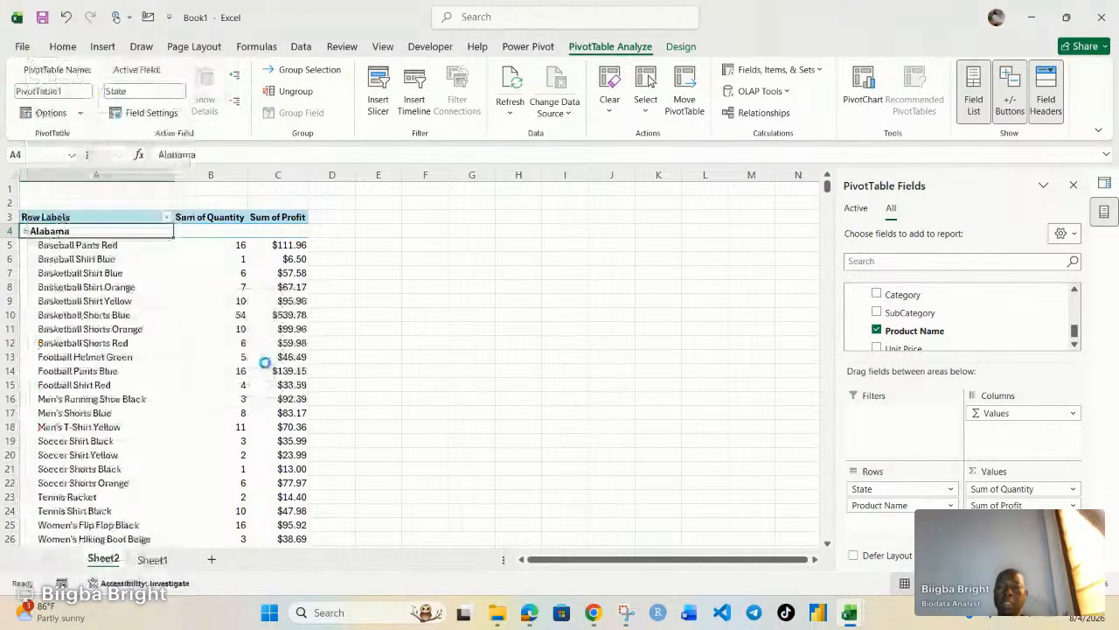
scroll(186, 371, down, 4)
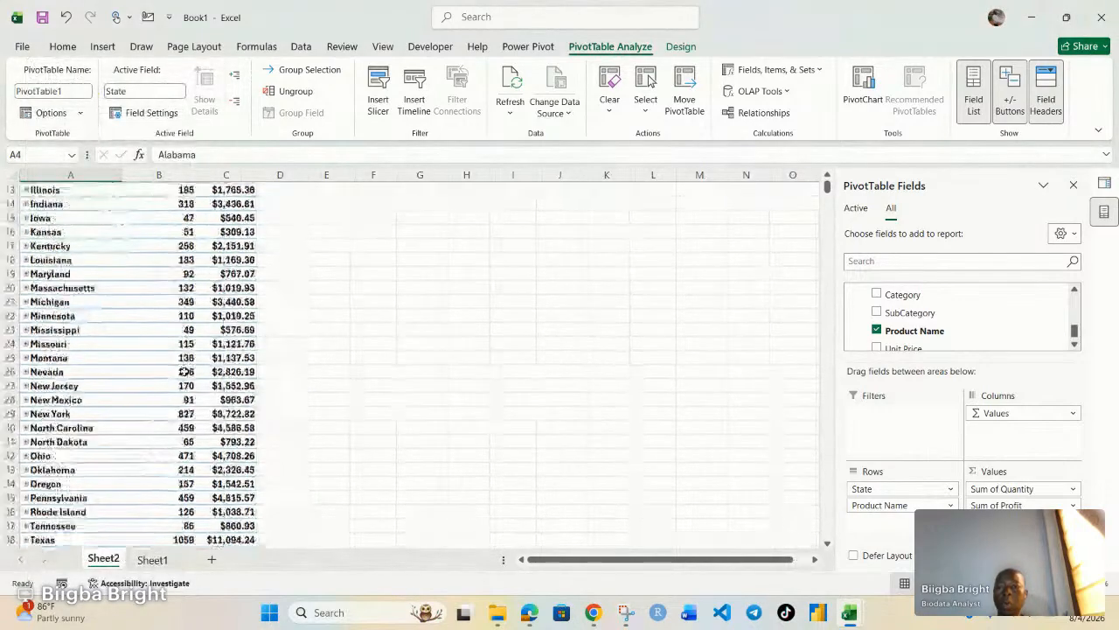
scroll(185, 372, down, 4)
scroll(186, 372, up, 8)
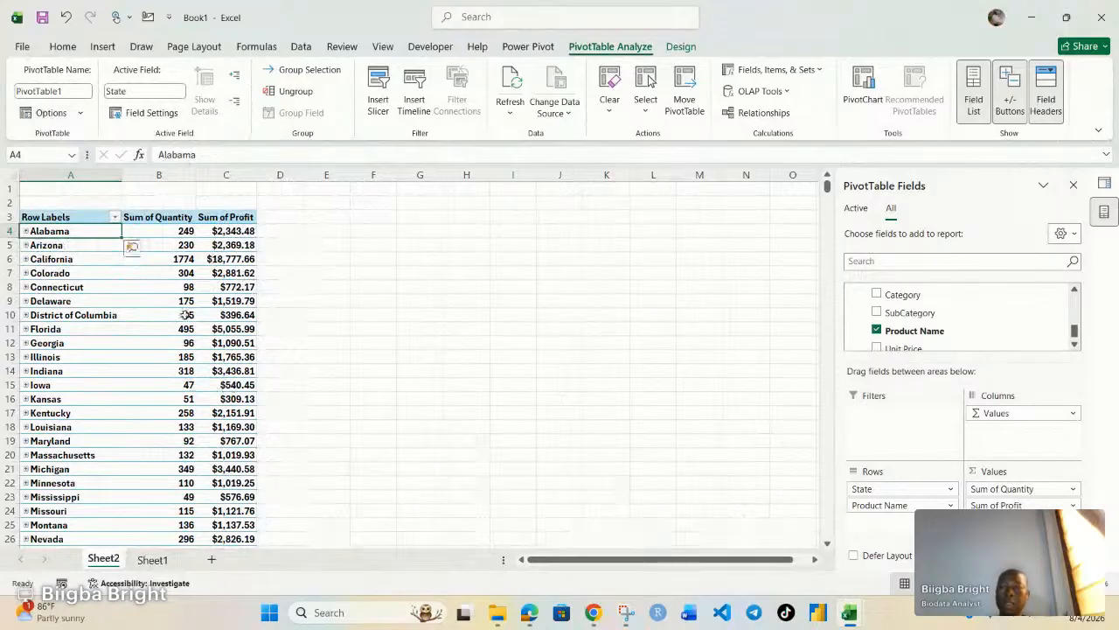
Sort states by Sum of Quantity largest to smallest, putting California 1774 first.
right_click(189, 246)
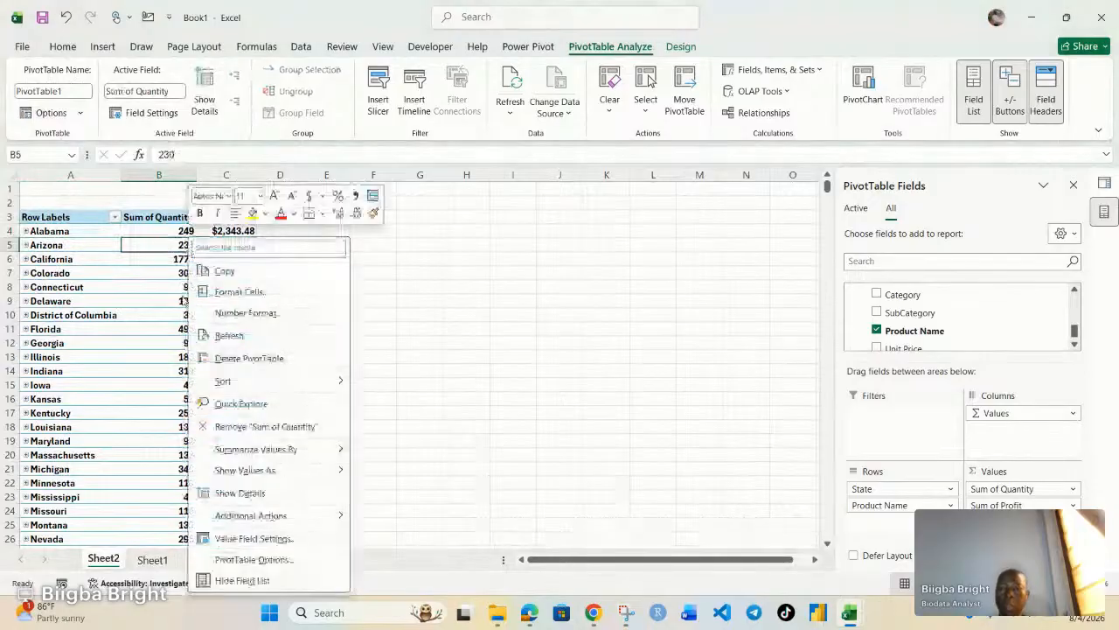
mouse_move(319, 386)
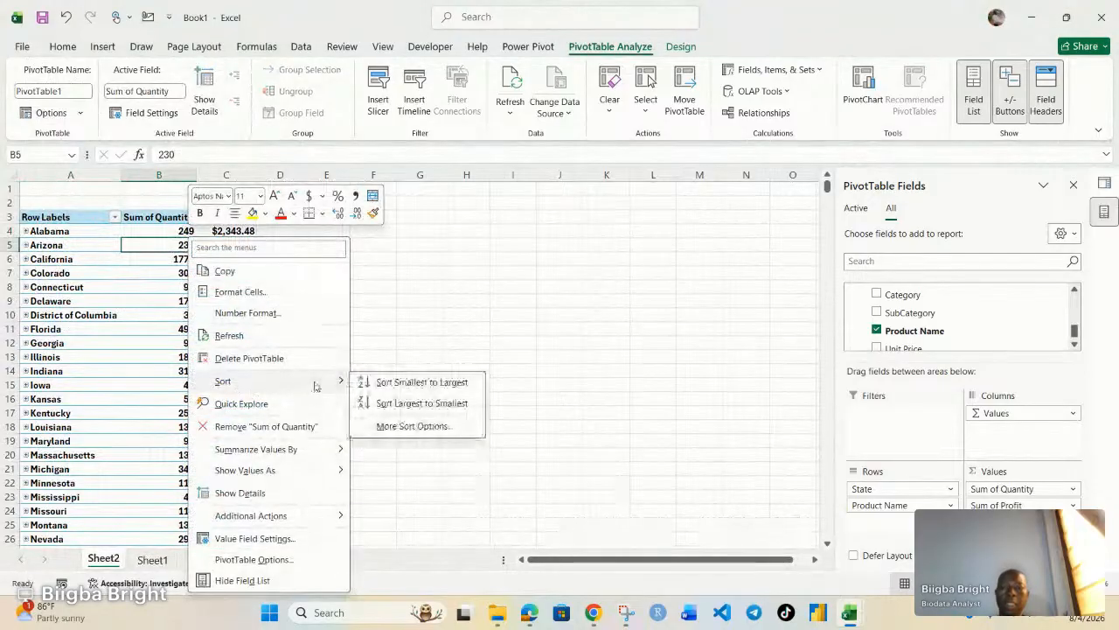
click(406, 404)
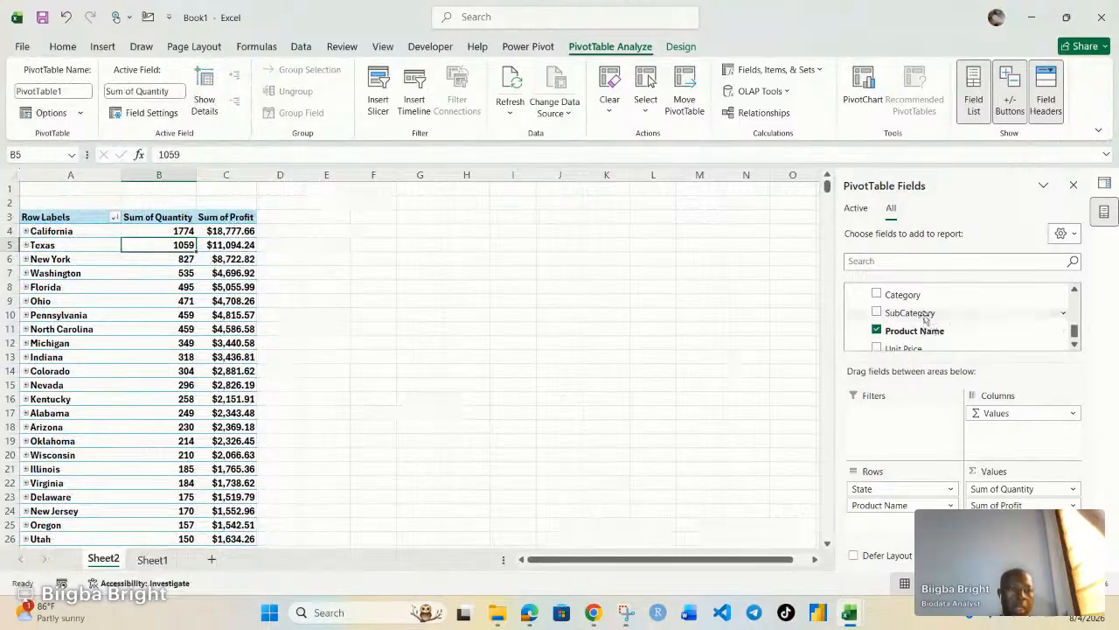
Add Profit to Values a second time, creating the Sum of Profit2 column.
scroll(935, 323, down, 1)
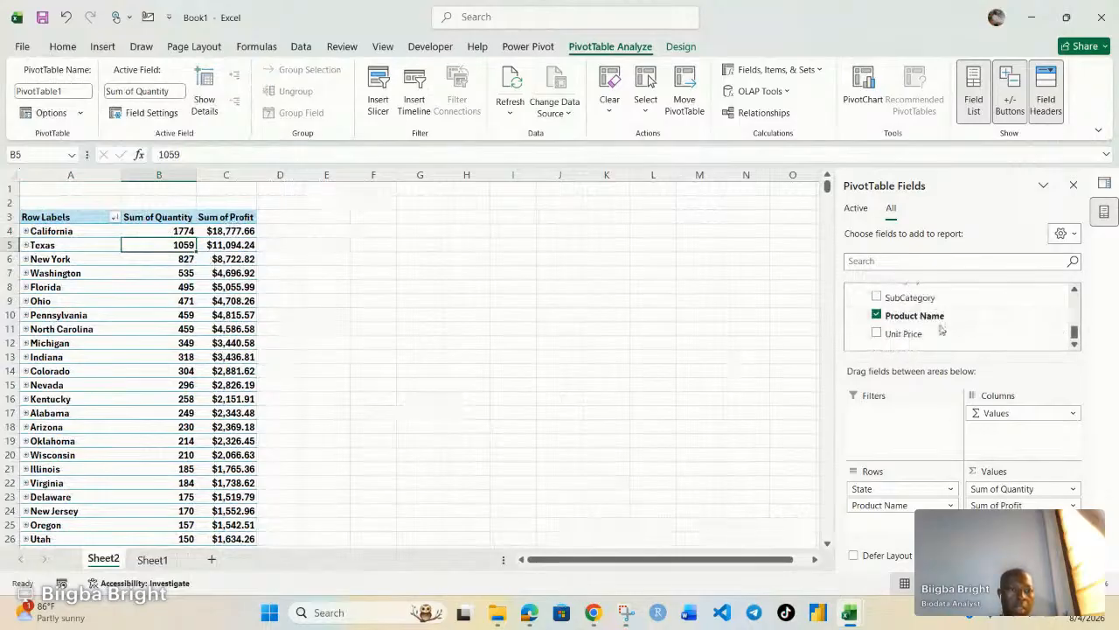
scroll(927, 327, down, 2)
scroll(927, 328, up, 3)
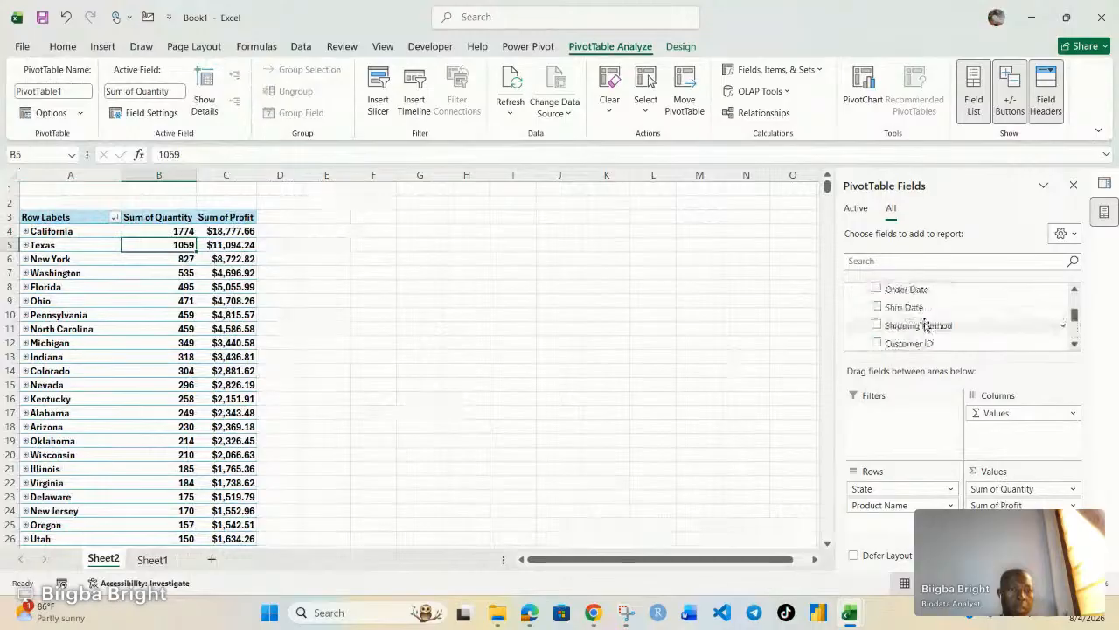
scroll(925, 326, down, 3)
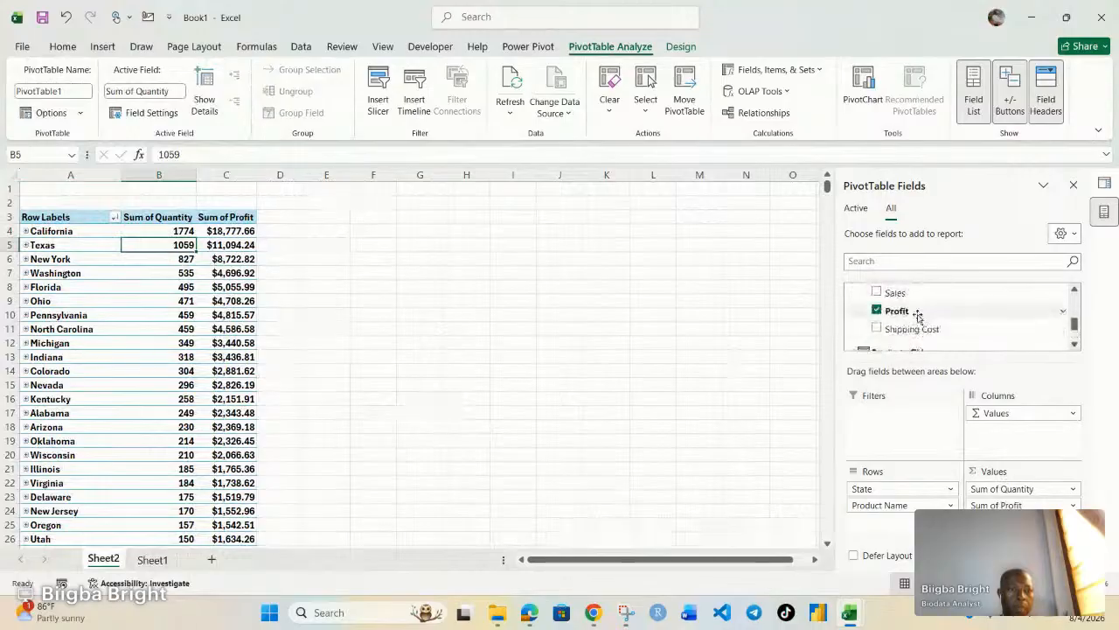
click(907, 311)
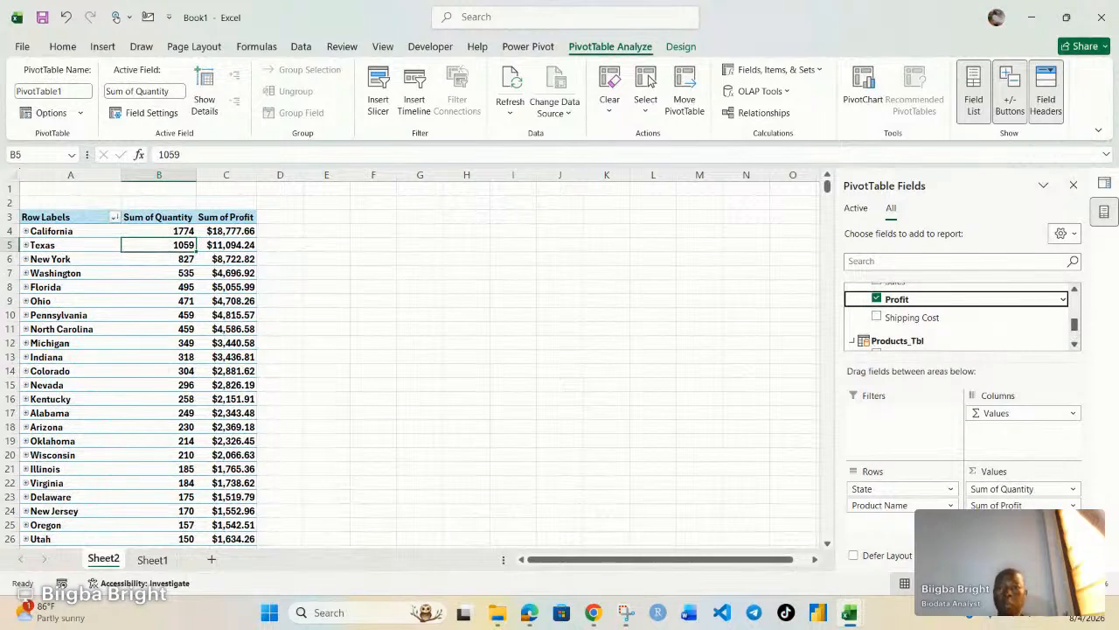
drag(901, 299, 1015, 518)
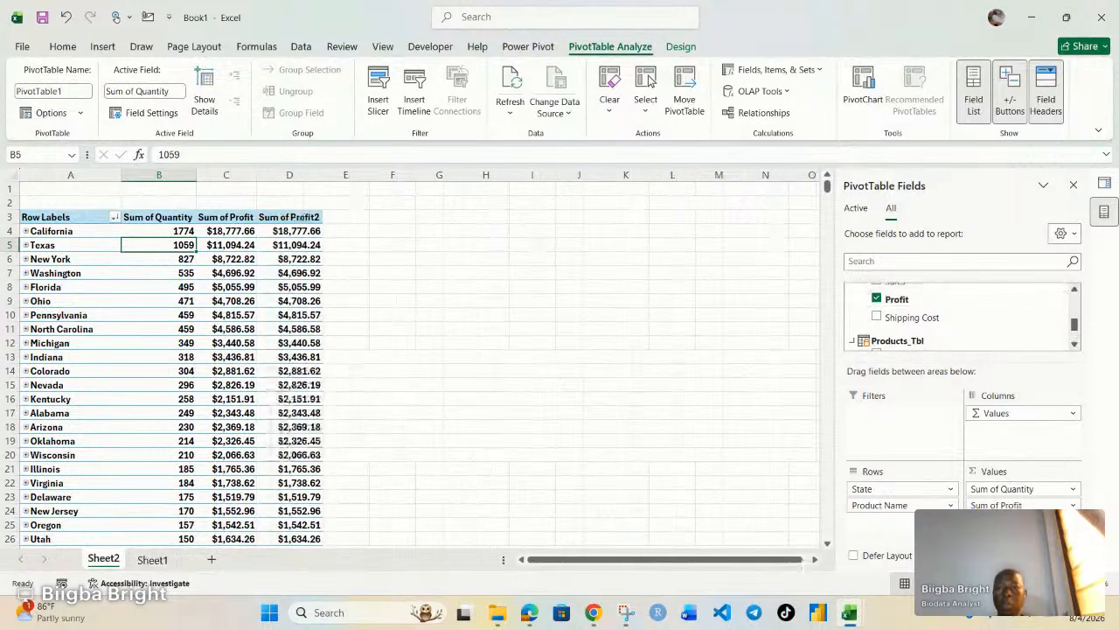
click(300, 300)
Show Sum of Profit2 as % of Grand Total, giving California 17.10%.
right_click(302, 300)
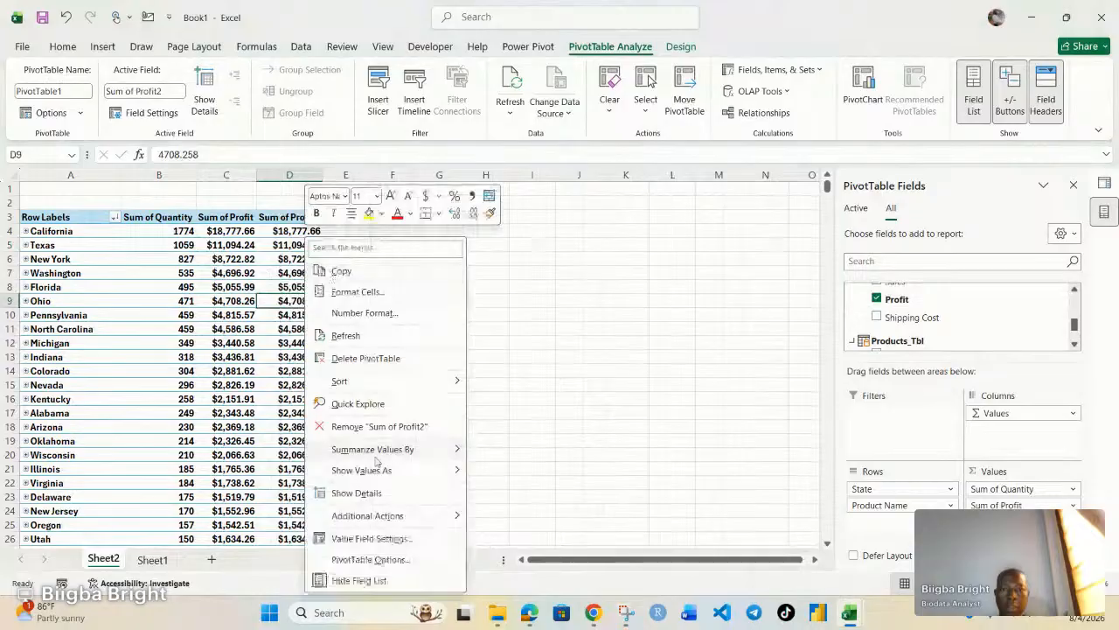
mouse_move(376, 469)
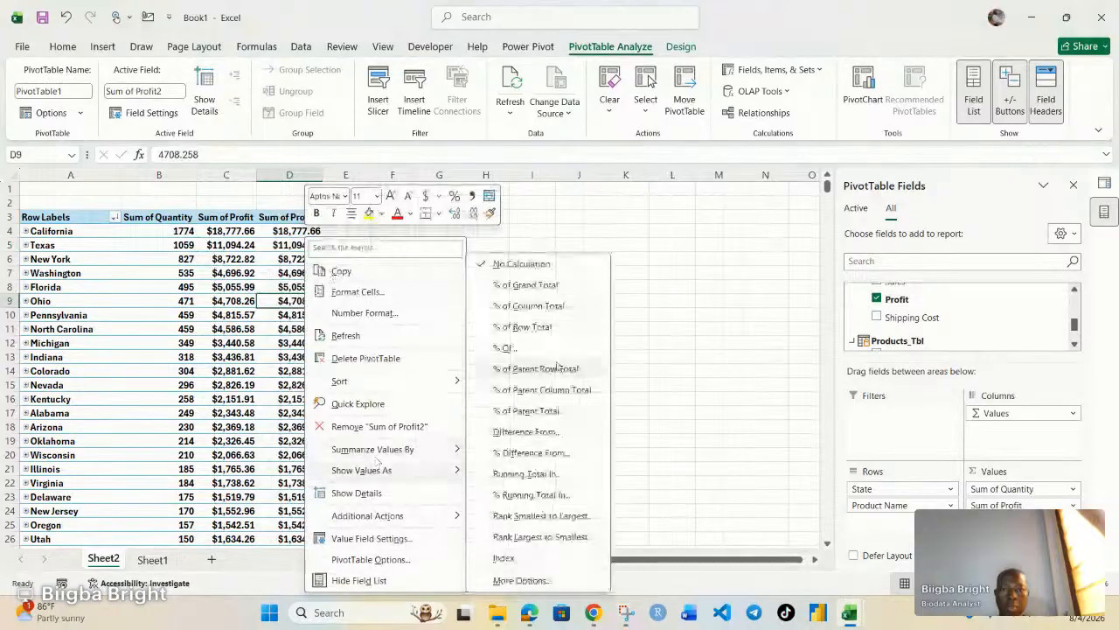
click(524, 285)
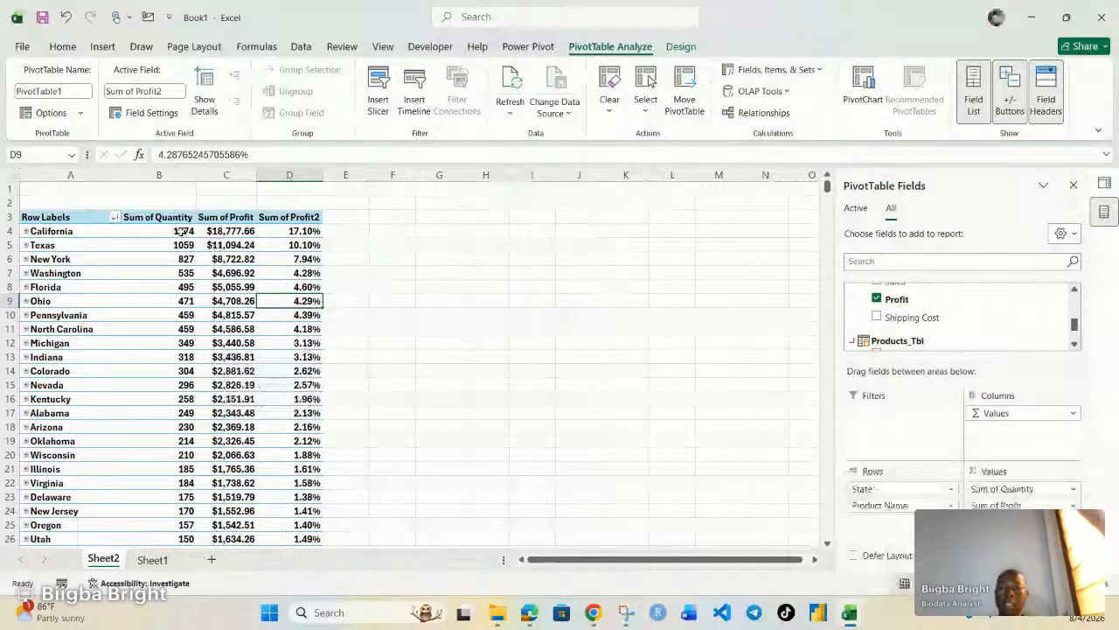
Apply a Green - Yellow - Red colour scale to the state values in B4:D43.
drag(180, 231, 302, 511)
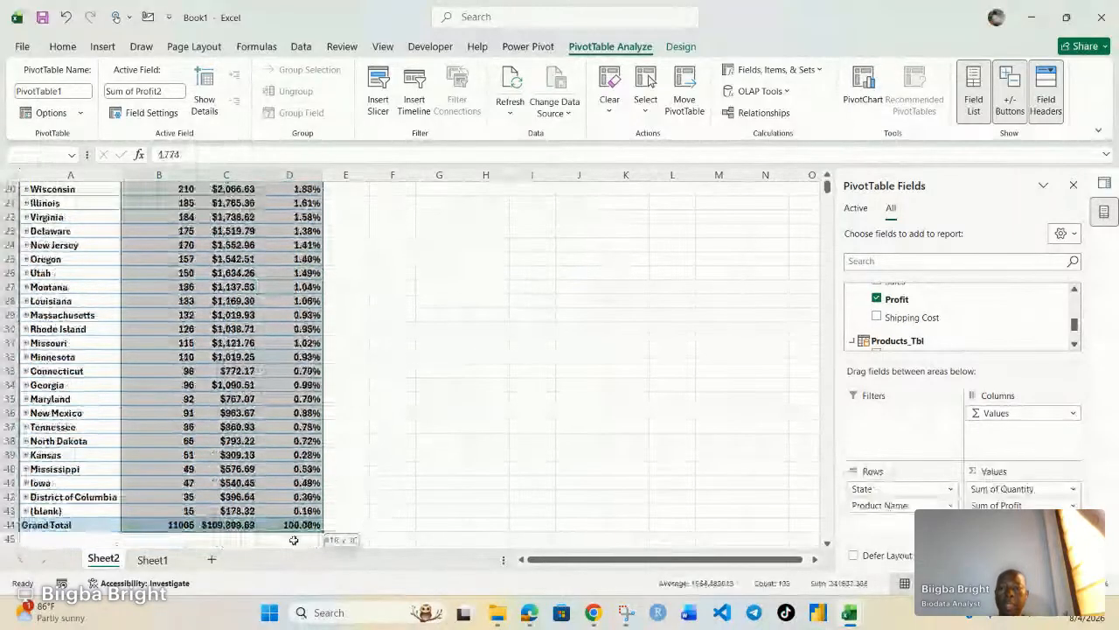
key(alt+h)
click(583, 70)
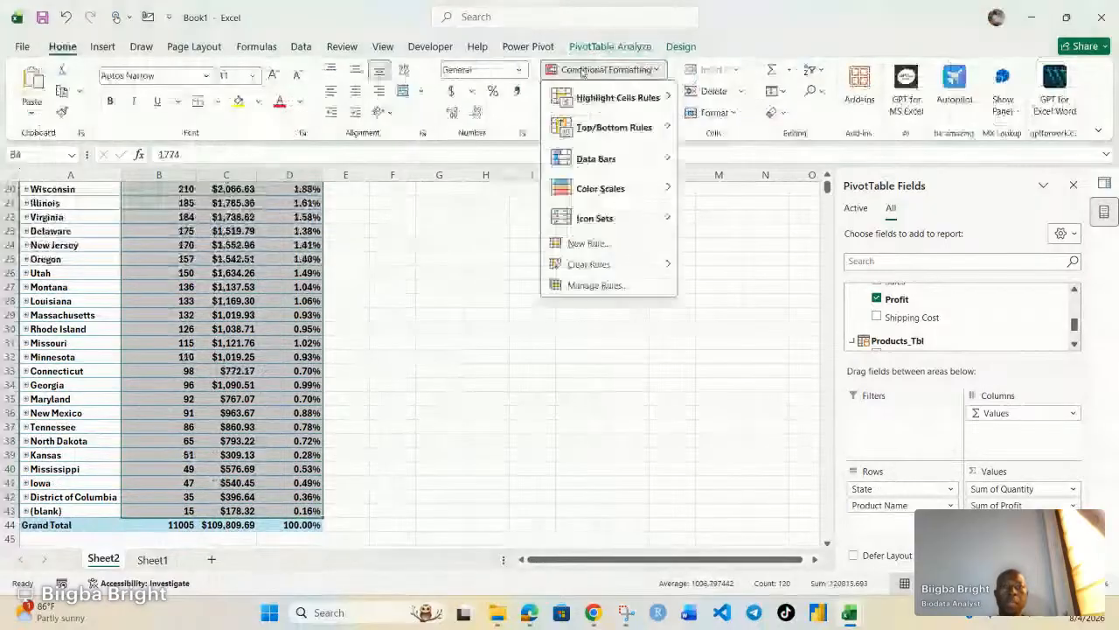
mouse_move(637, 159)
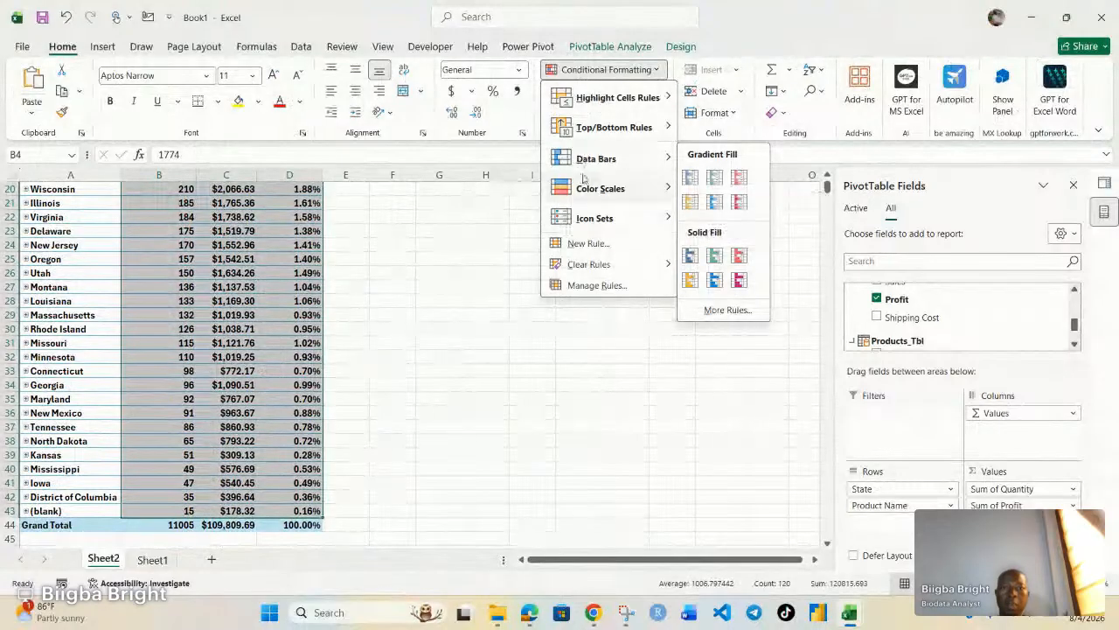
mouse_move(600, 192)
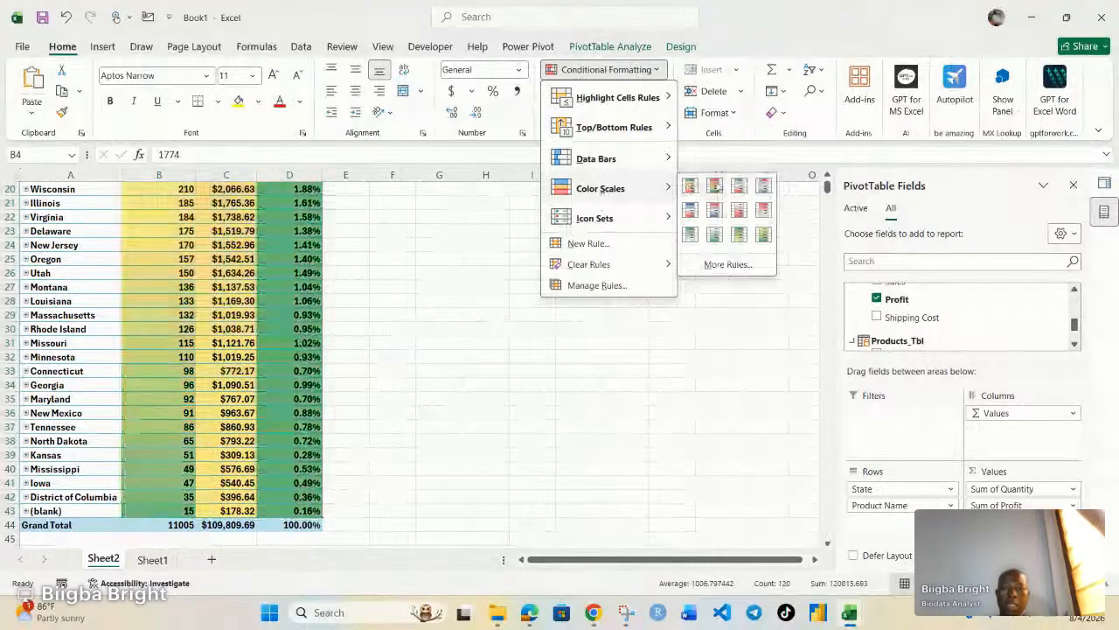
click(689, 186)
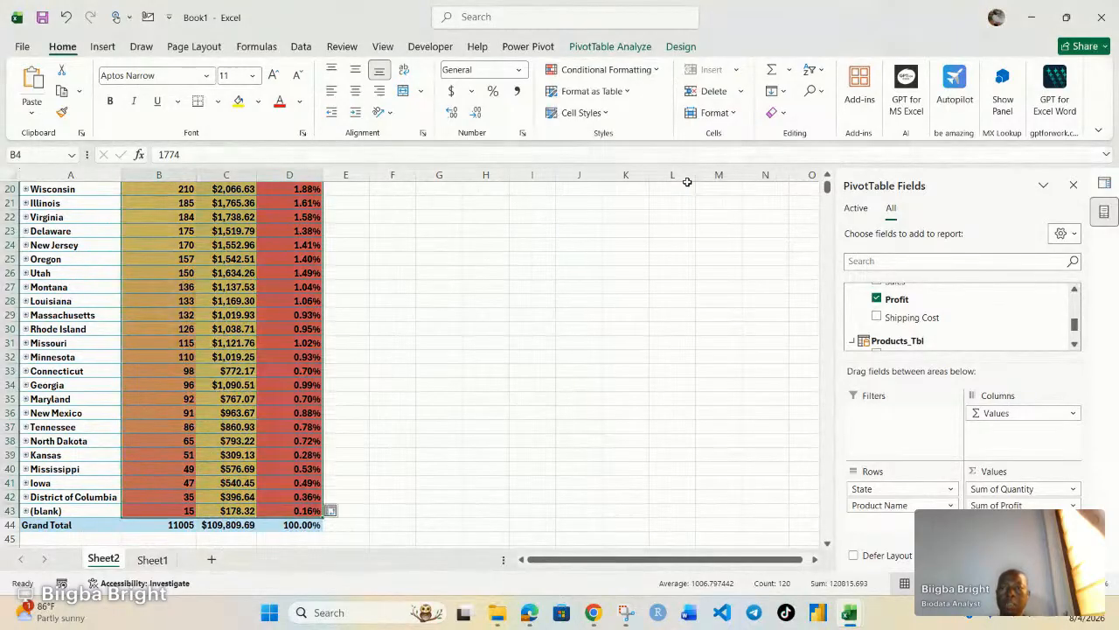
Clear the shared colour-scale rules from the selected pivot cells.
scroll(365, 377, up, 6)
scroll(301, 317, down, 3)
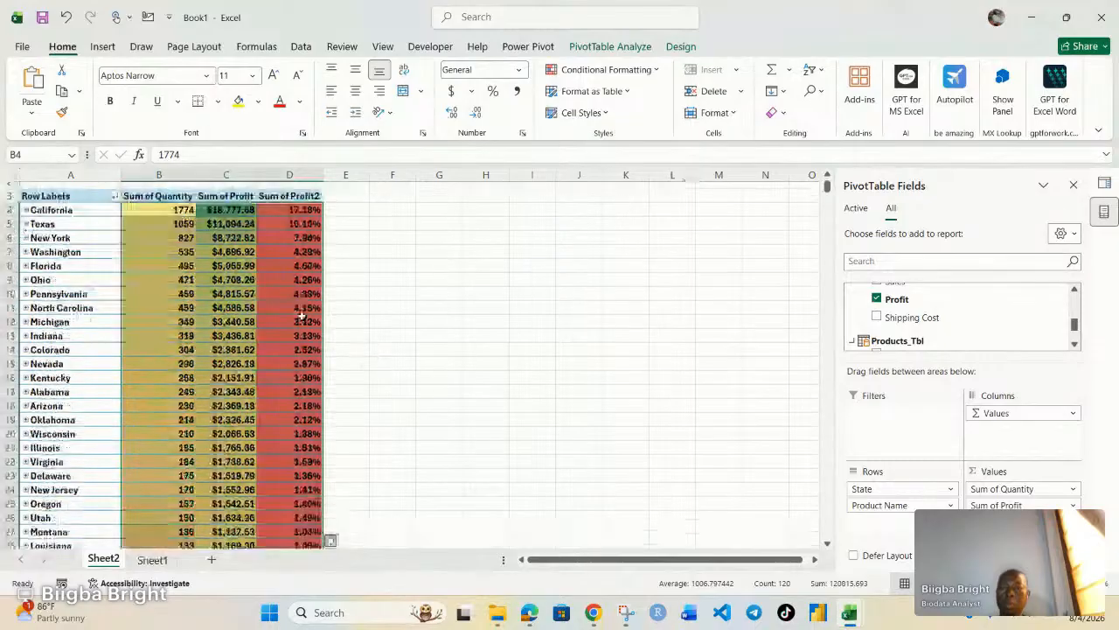
scroll(301, 317, down, 6)
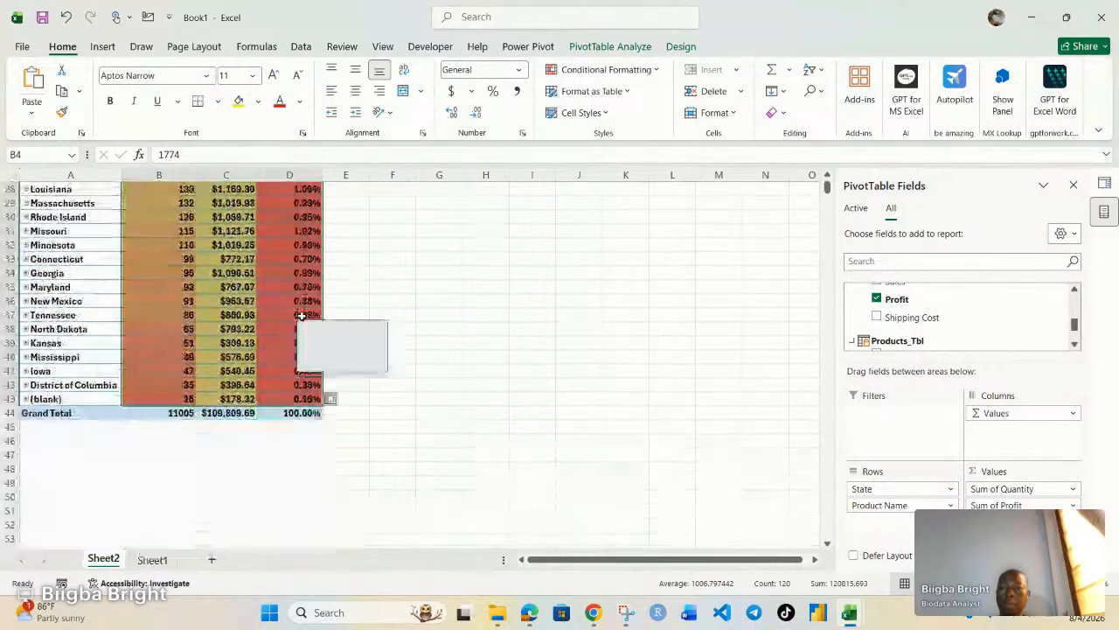
scroll(300, 314, up, 7)
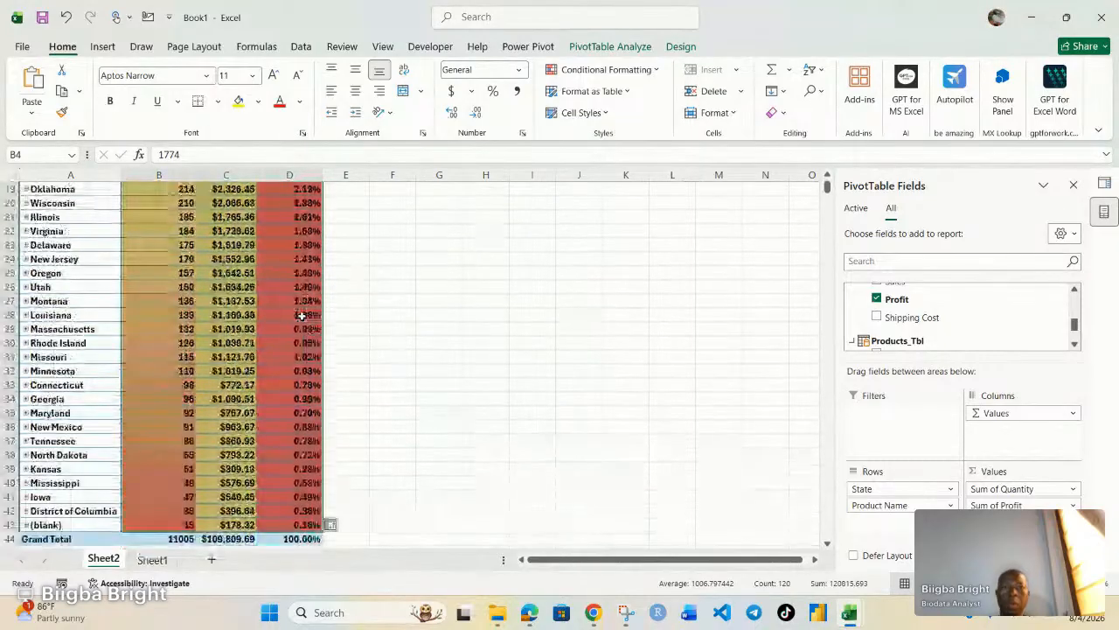
click(612, 70)
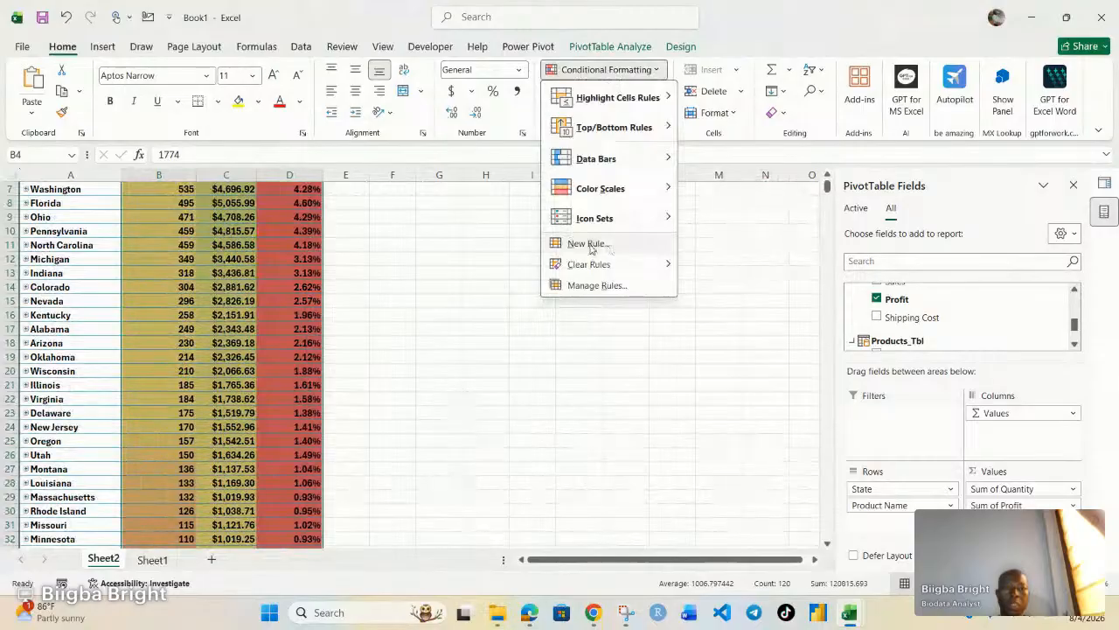
mouse_move(613, 264)
click(733, 264)
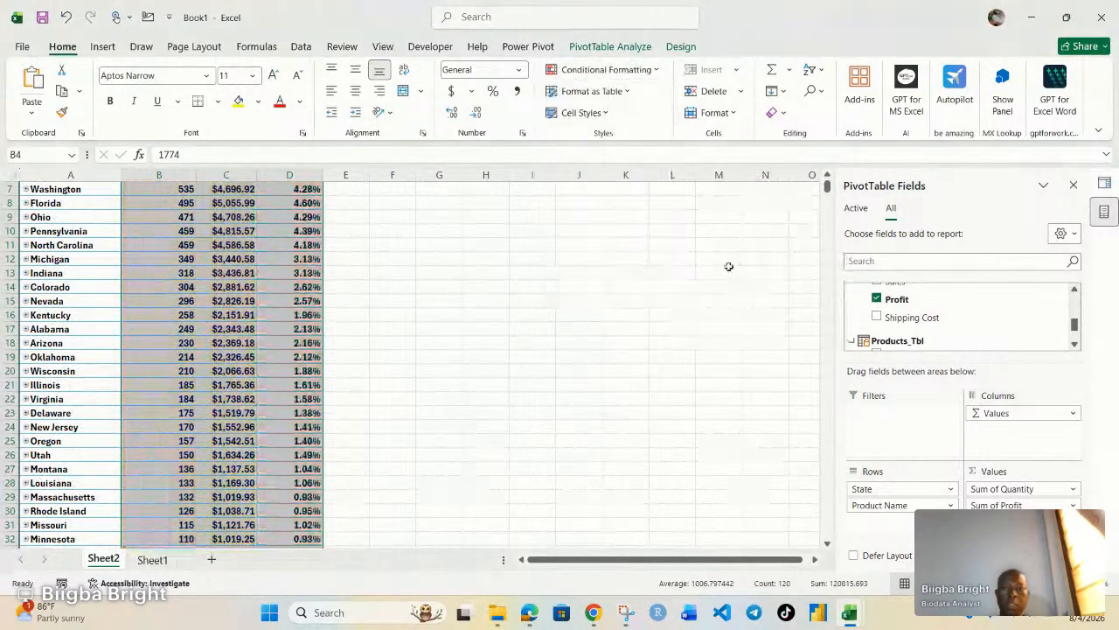
Apply a Green-Yellow-Red colour scale to the Sum of Profit2 percentages in D4:D43.
scroll(296, 341, up, 2)
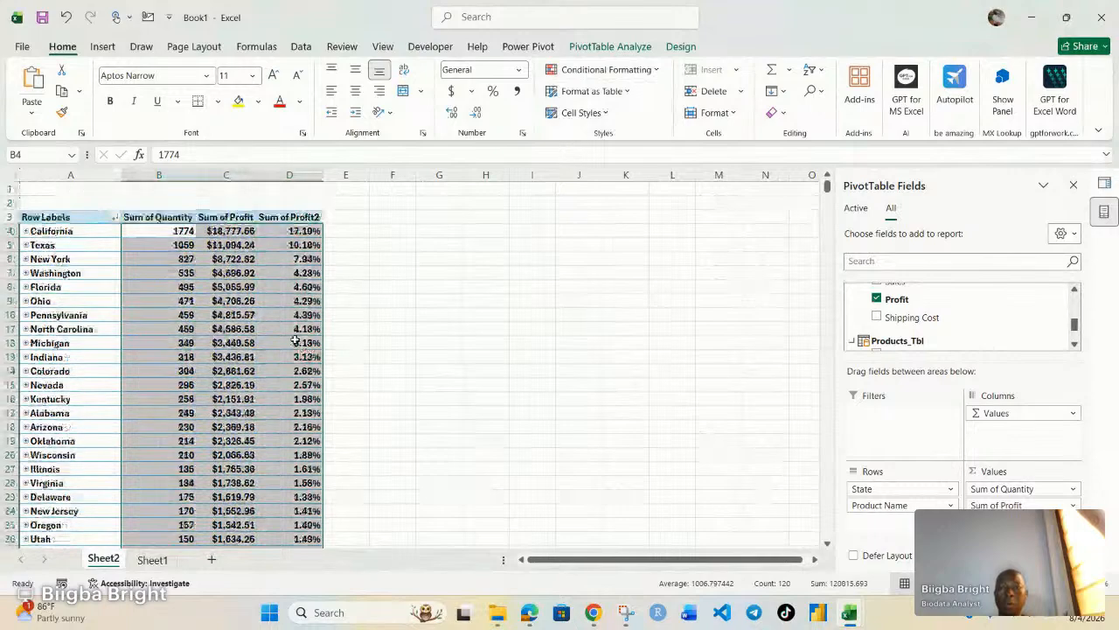
drag(290, 231, 313, 522)
click(591, 70)
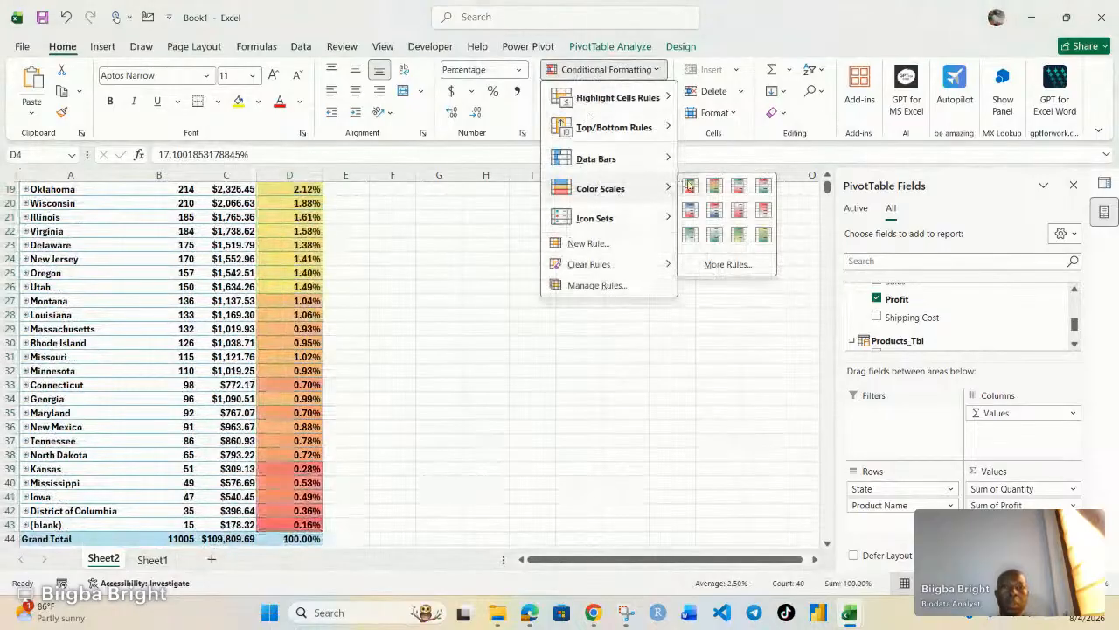
click(688, 186)
click(446, 356)
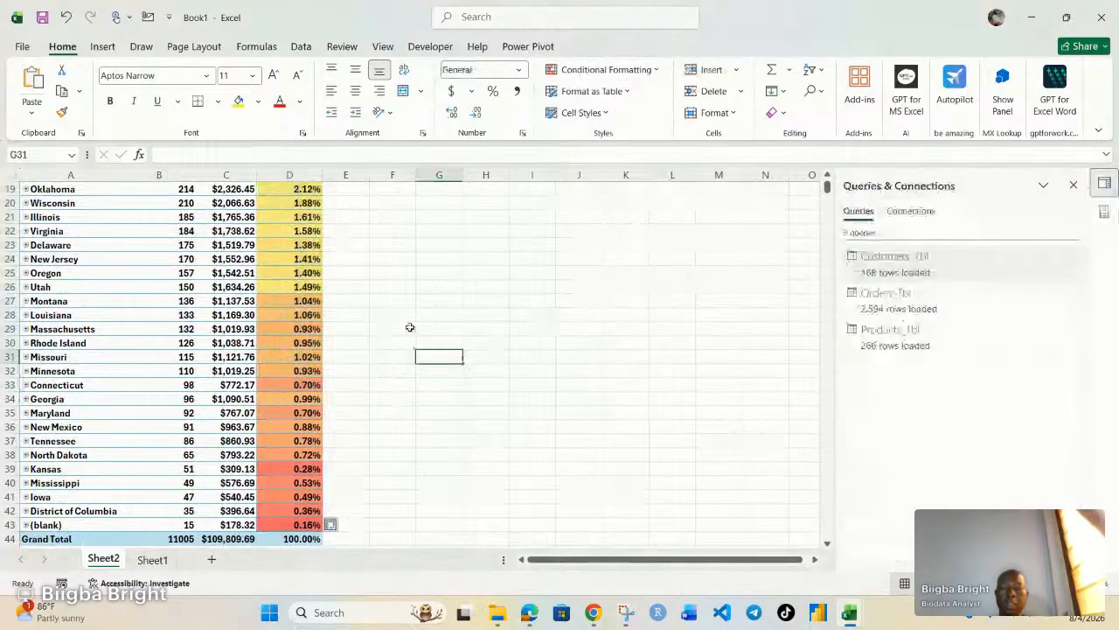
Select the state profit values in C4:C43.
scroll(409, 326, up, 4)
scroll(409, 326, up, 2)
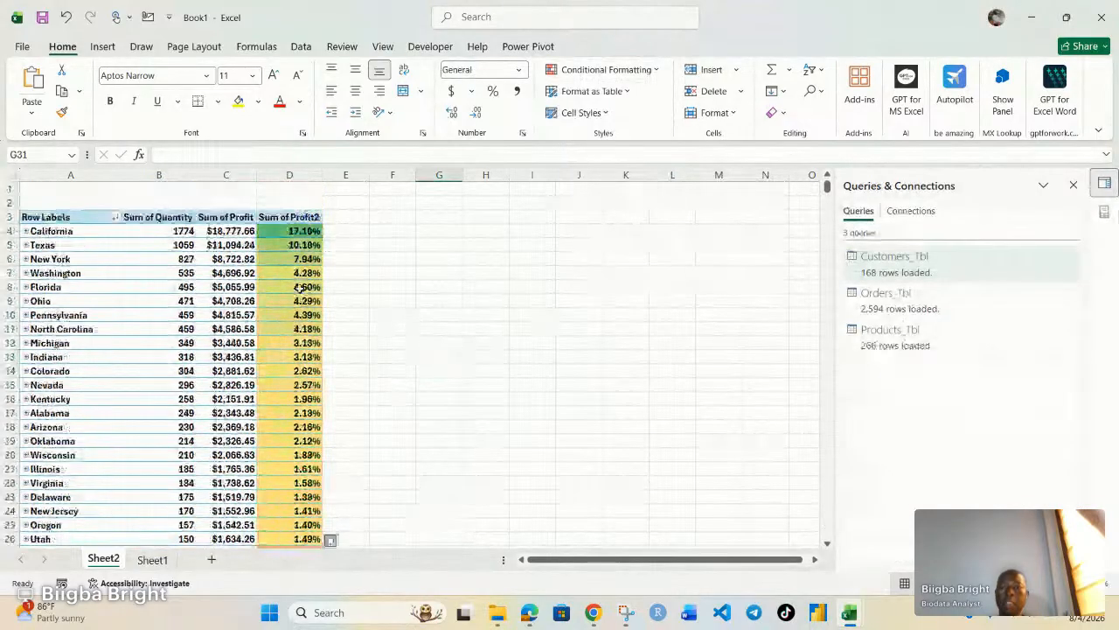
scroll(300, 446, down, 2)
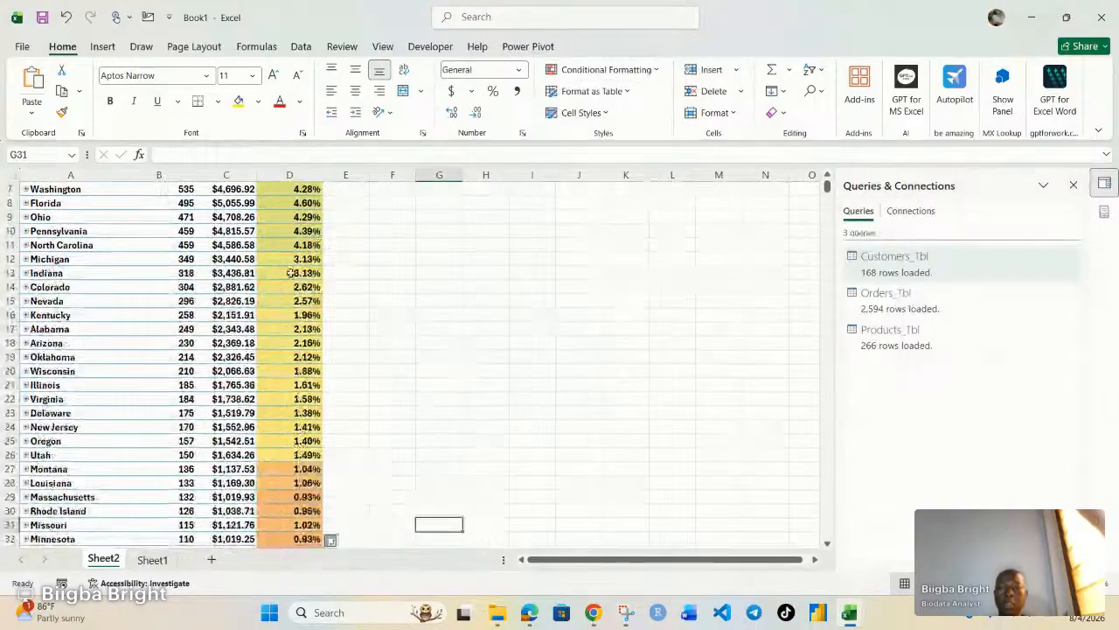
scroll(299, 285, up, 2)
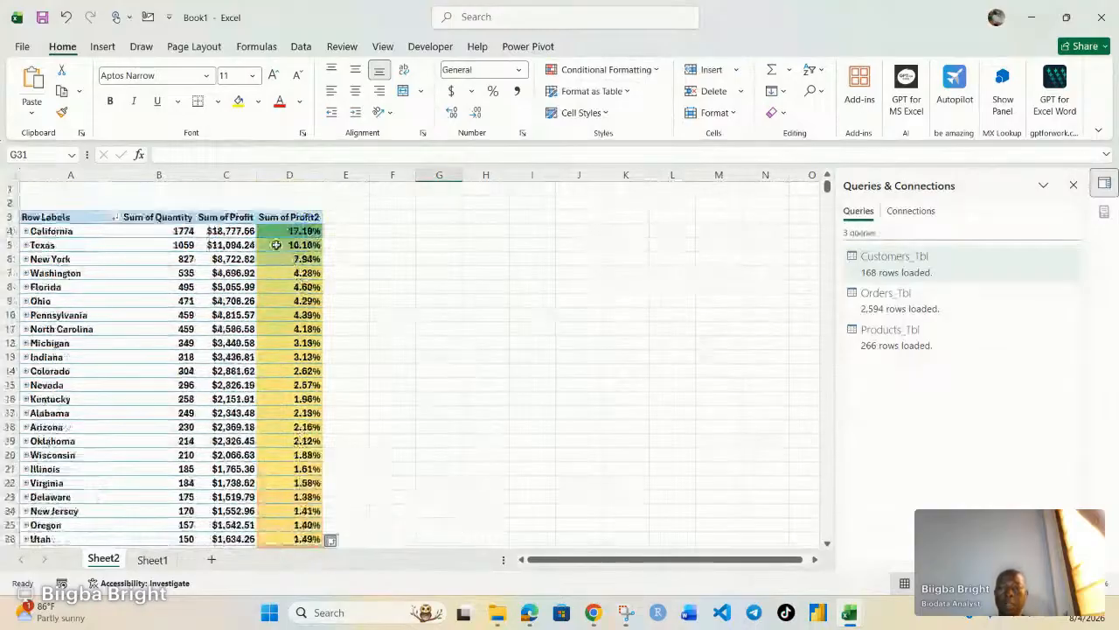
drag(226, 231, 231, 511)
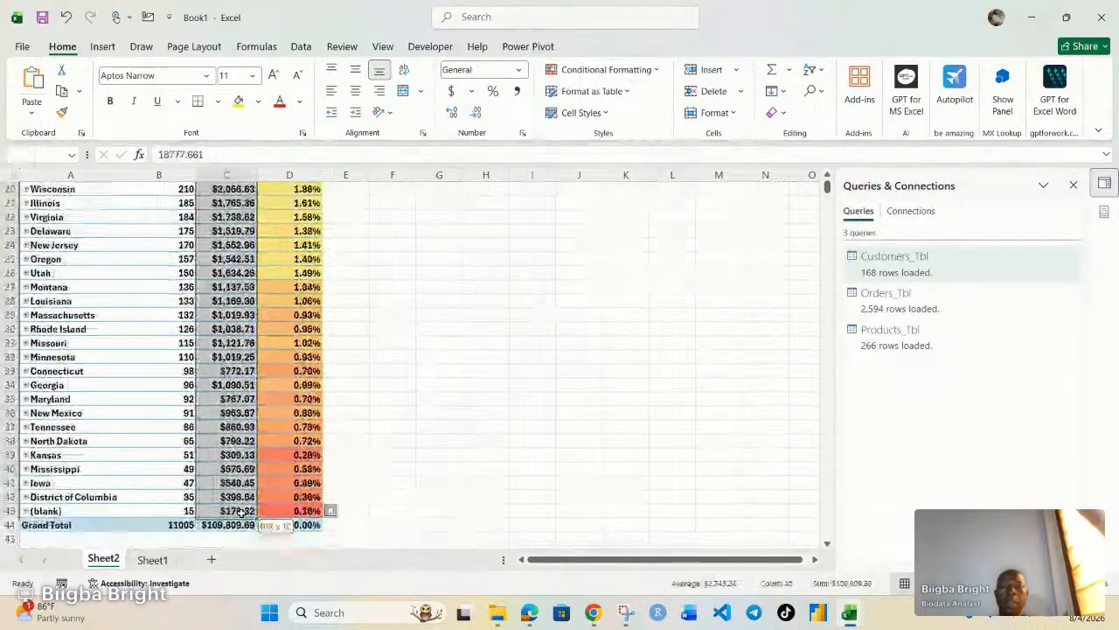
Give the Sum of Profit values a Green-Yellow-Red colour scale.
click(608, 69)
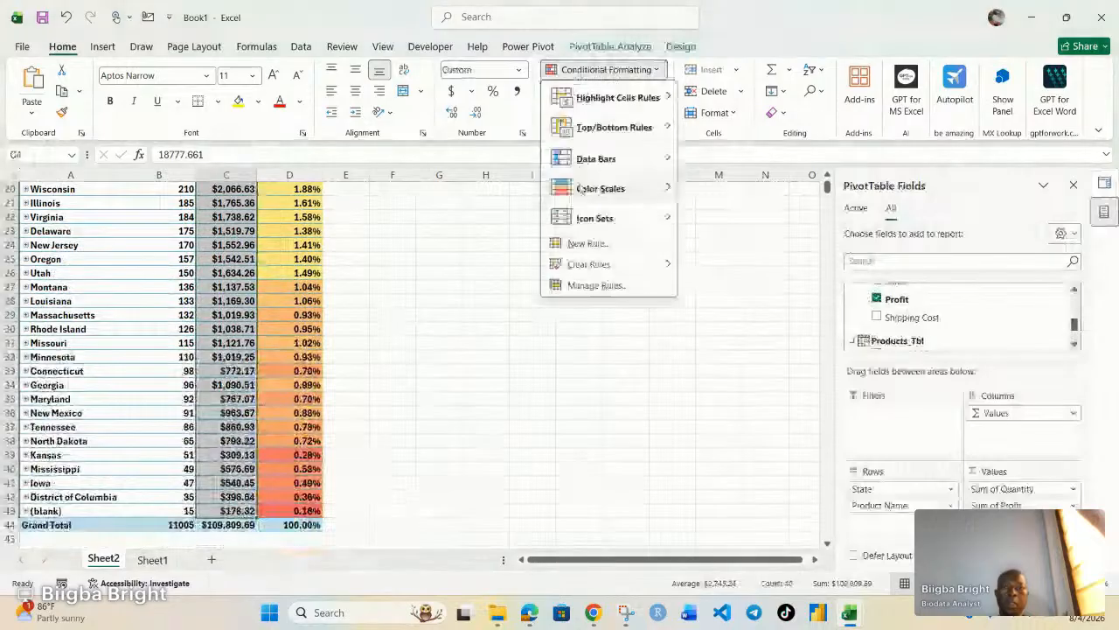
mouse_move(584, 189)
click(692, 190)
click(532, 315)
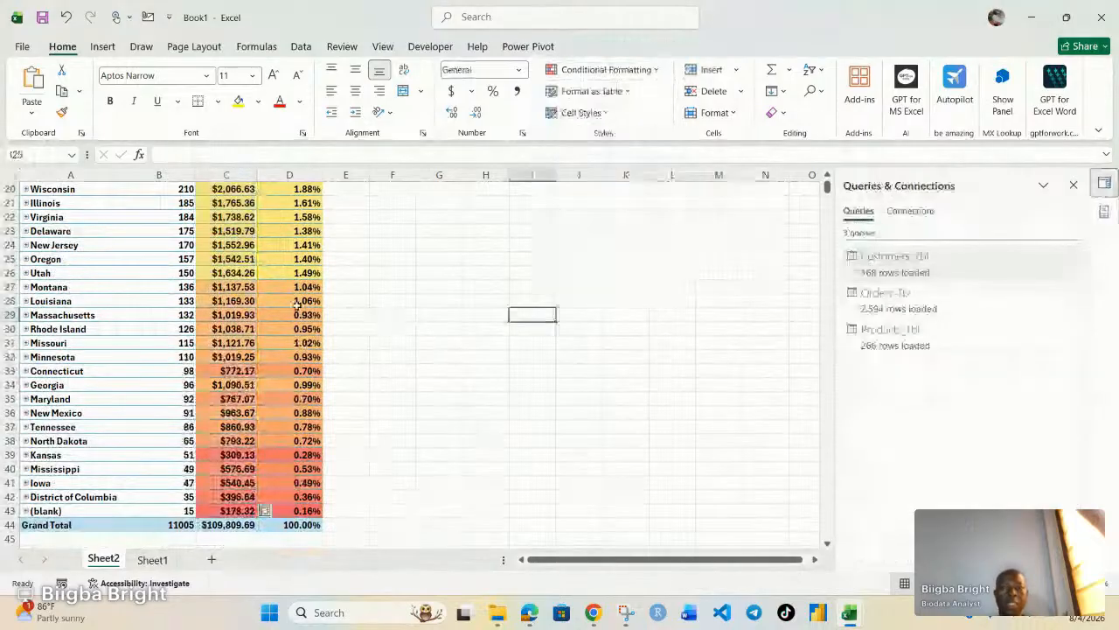
Apply the Green-Yellow-Red colour scale to the Sum of Quantity values in B4:B43.
scroll(207, 250, up, 6)
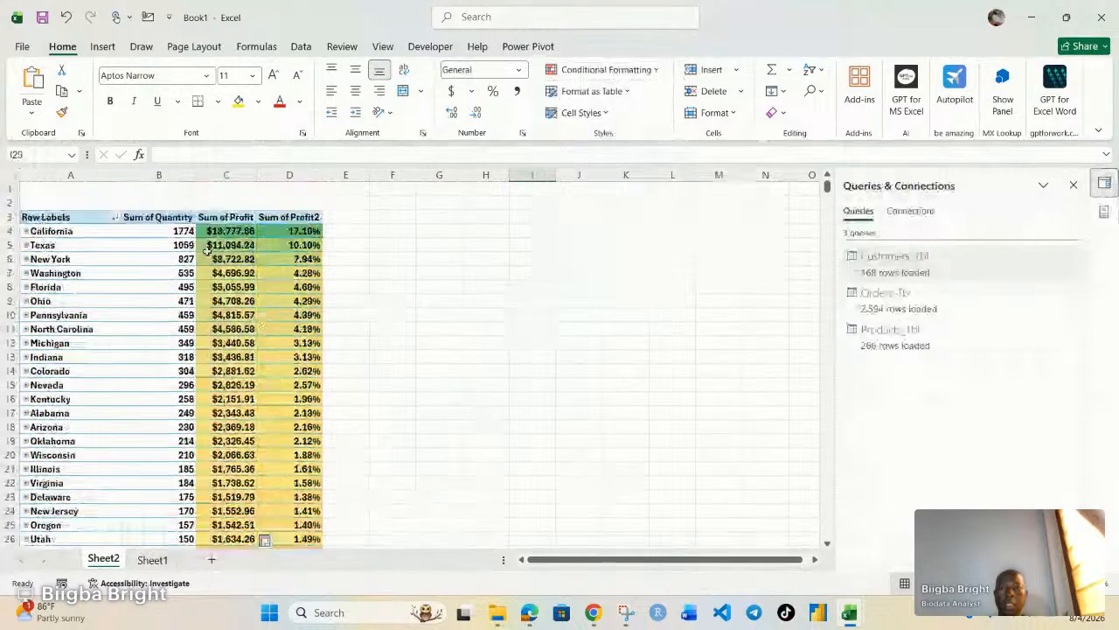
drag(180, 231, 188, 570)
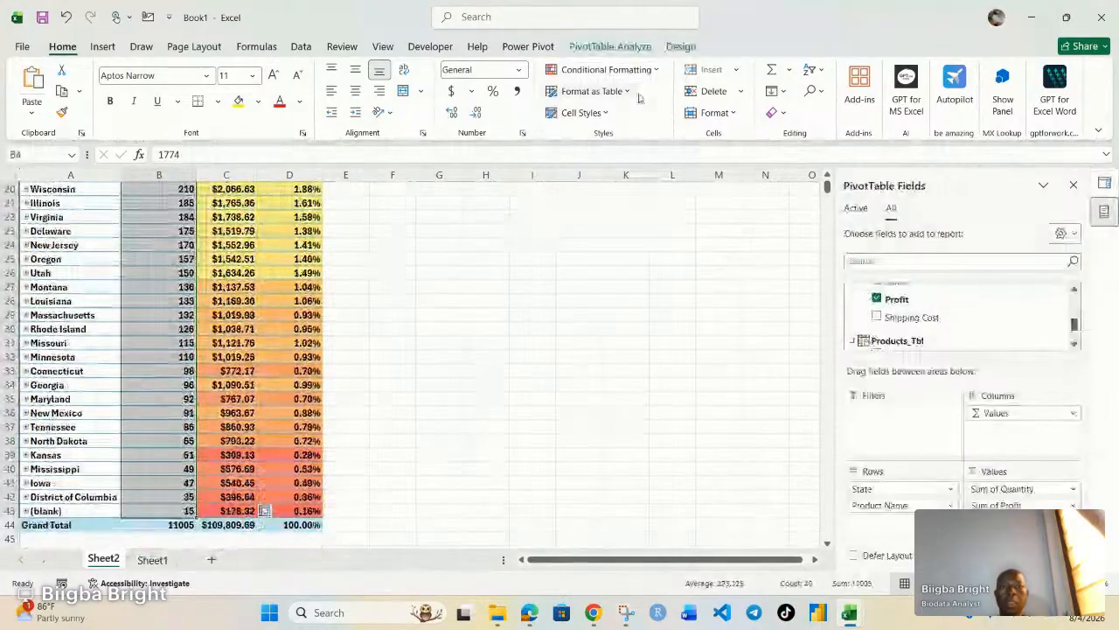
click(608, 69)
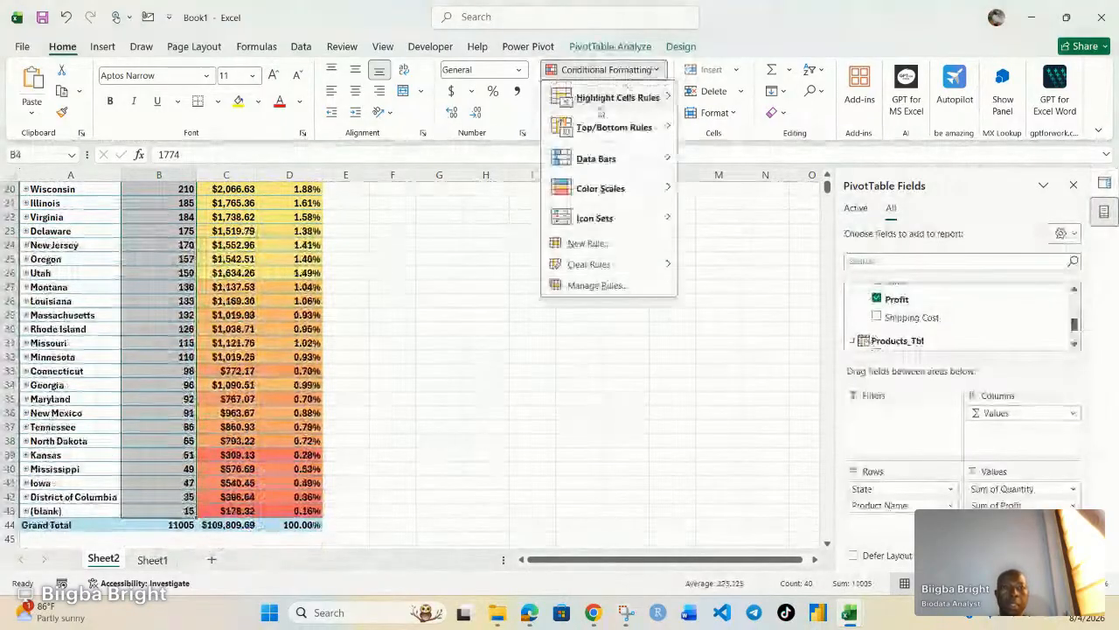
click(694, 207)
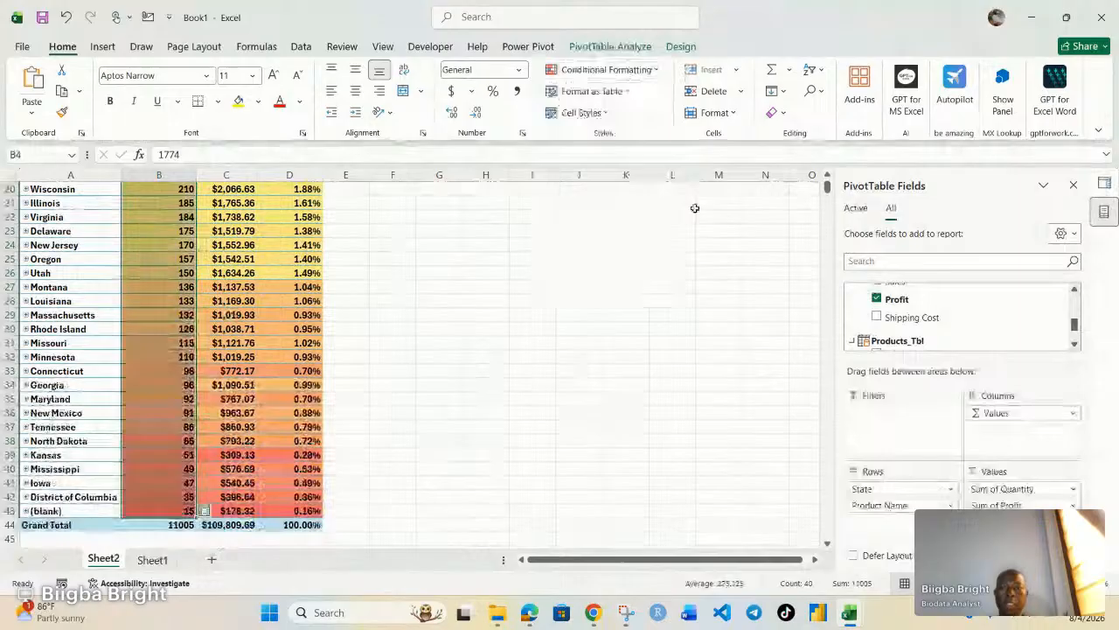
Select the top four states' values across the quantity, profit and percentage columns.
scroll(335, 365, up, 6)
drag(159, 231, 289, 511)
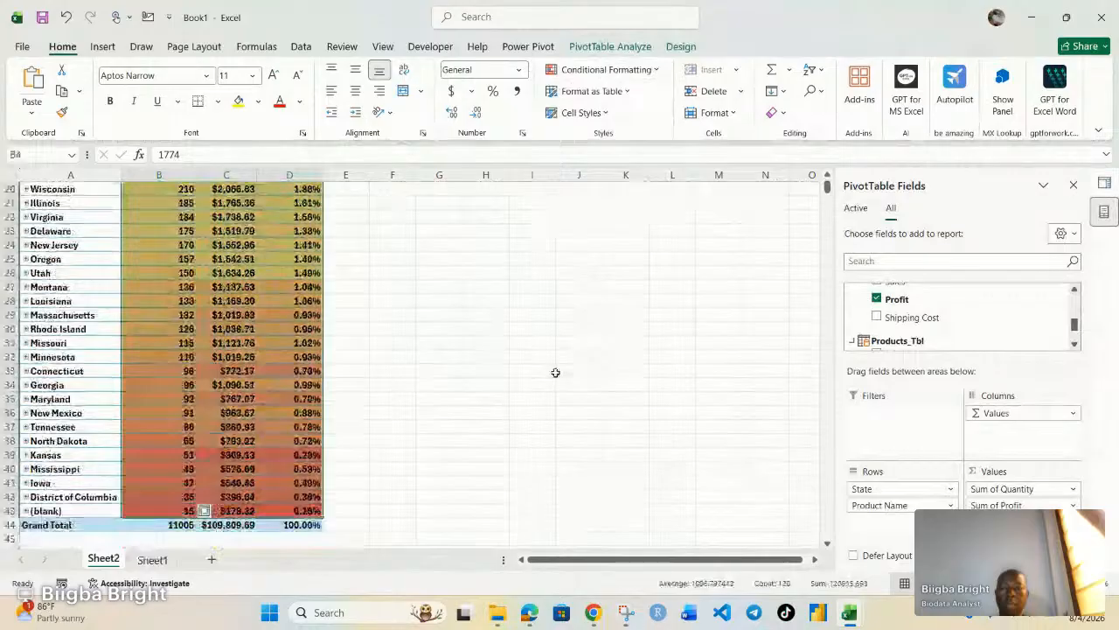
scroll(464, 341, up, 2)
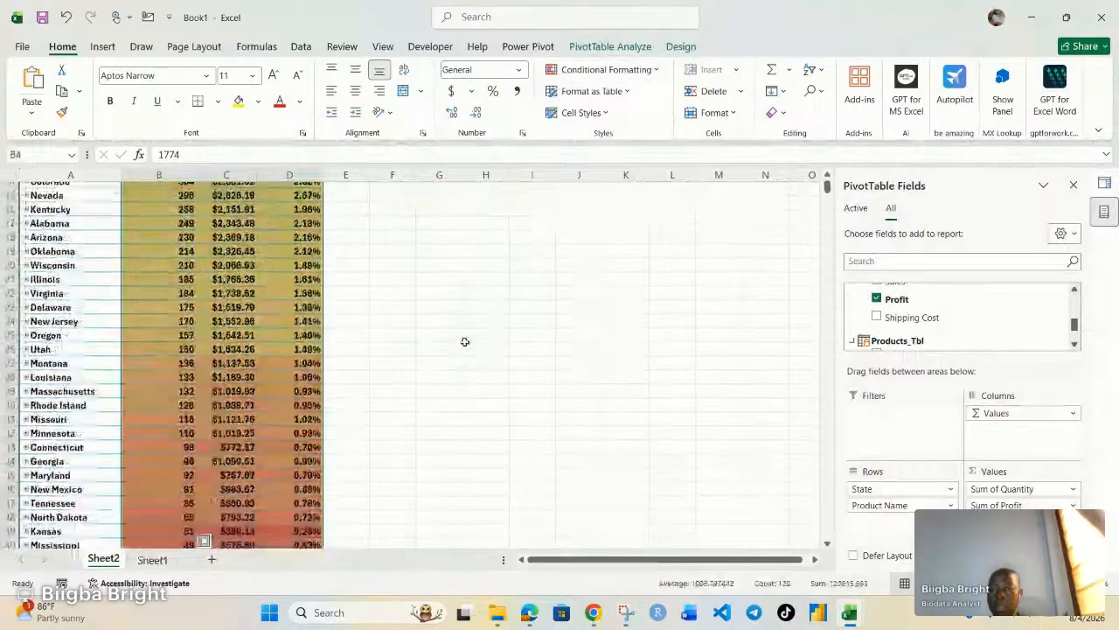
Hide the state values with the custom number format ;;; so only colour fill shows.
scroll(465, 341, up, 5)
key(ctrl+1)
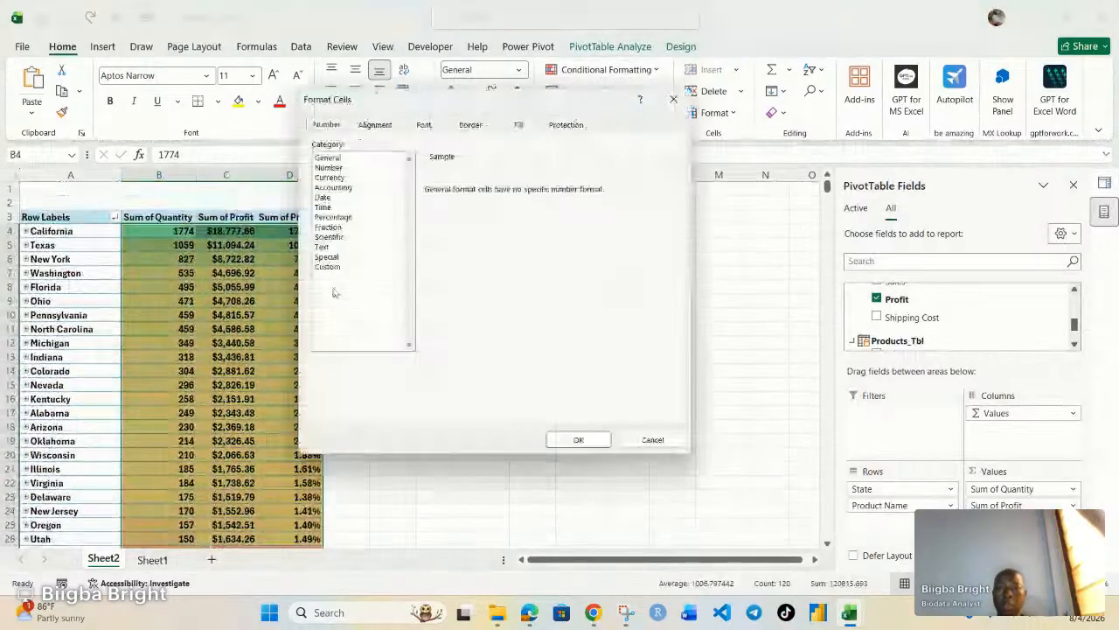
click(340, 267)
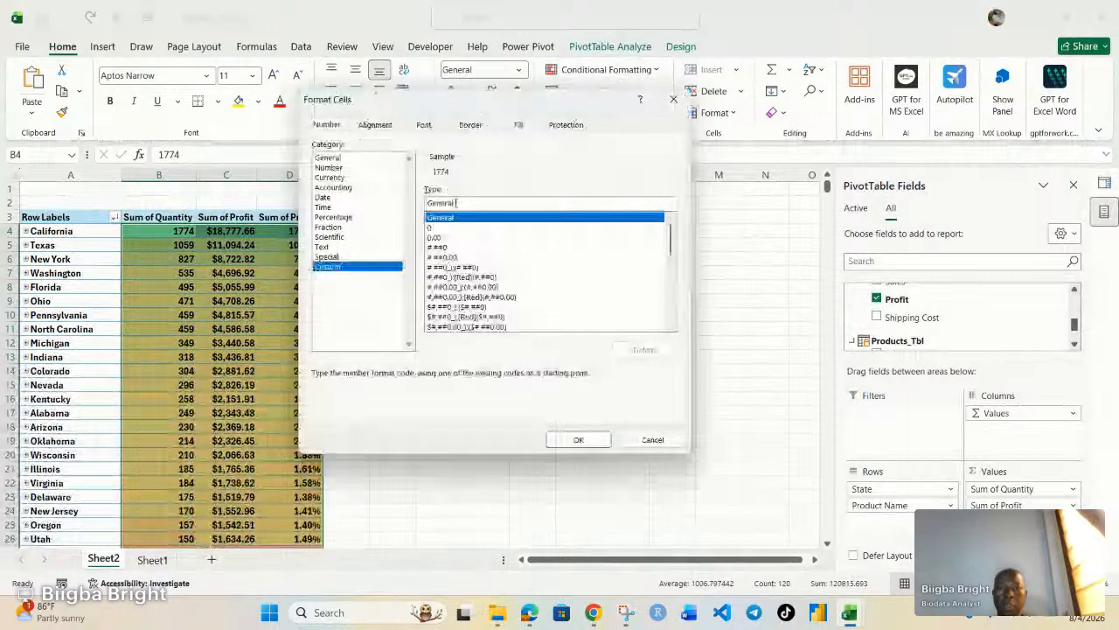
double_click(456, 203)
text(0.)
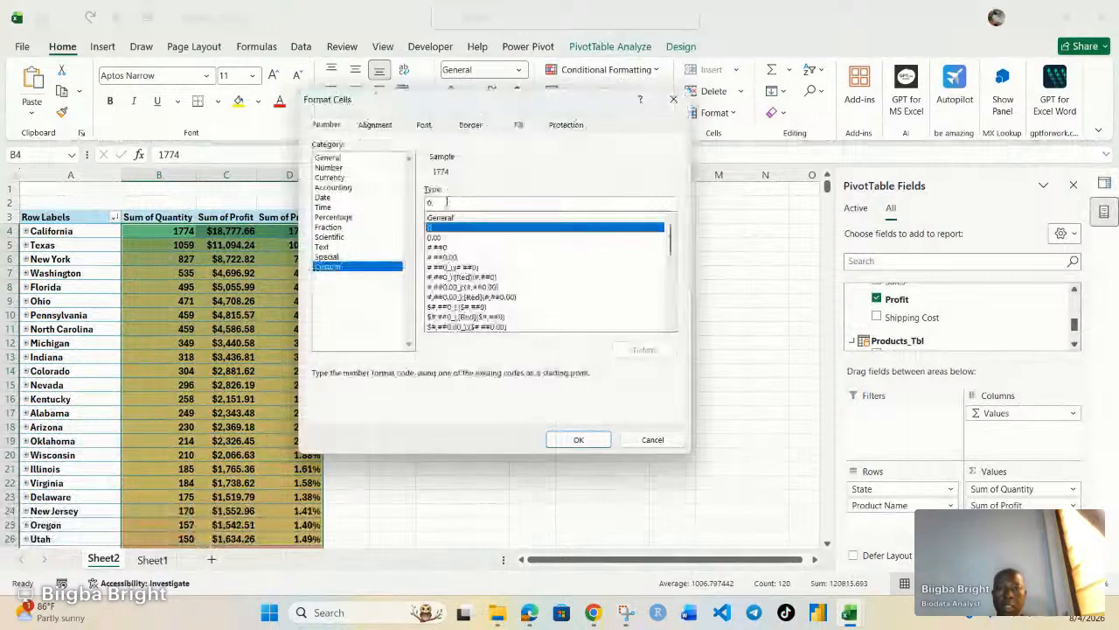
key(BackSpace)
key(BackSpace)
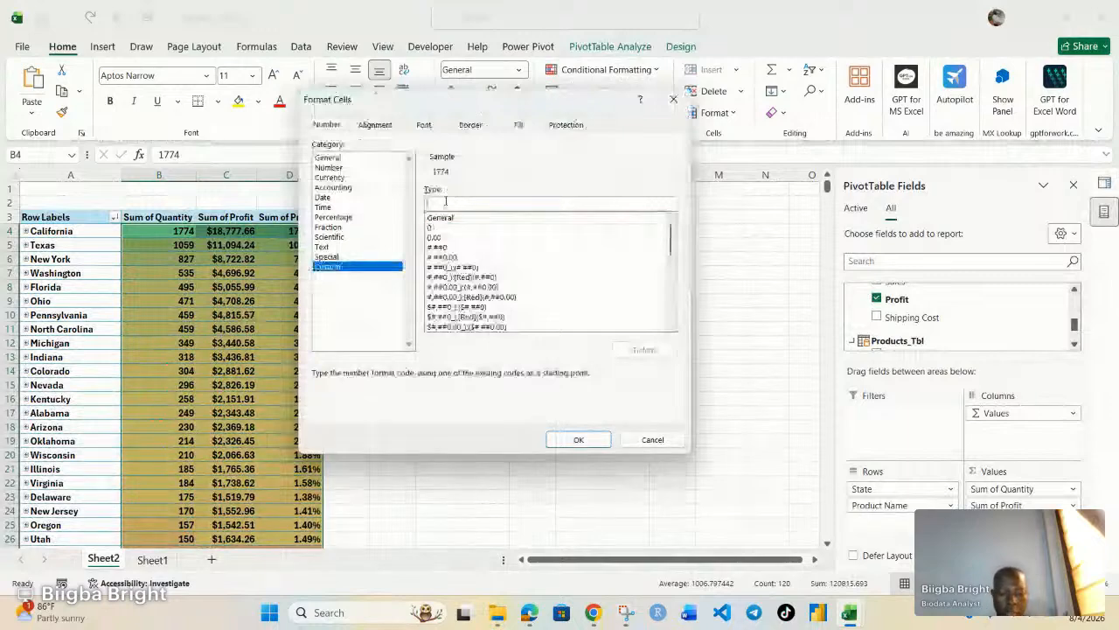
text(;;;)
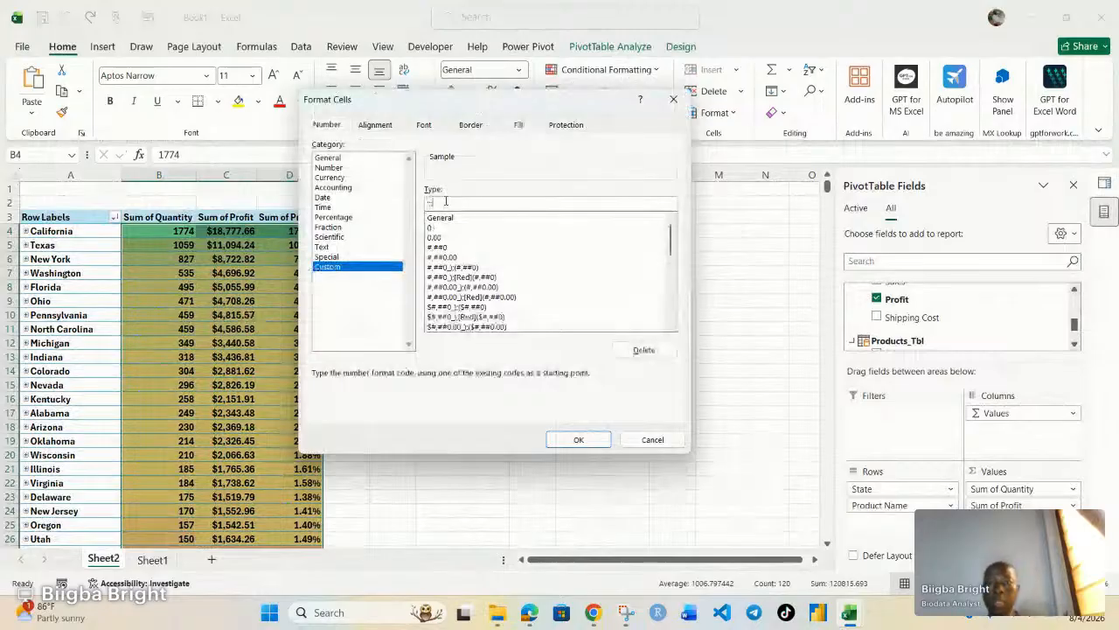
click(584, 441)
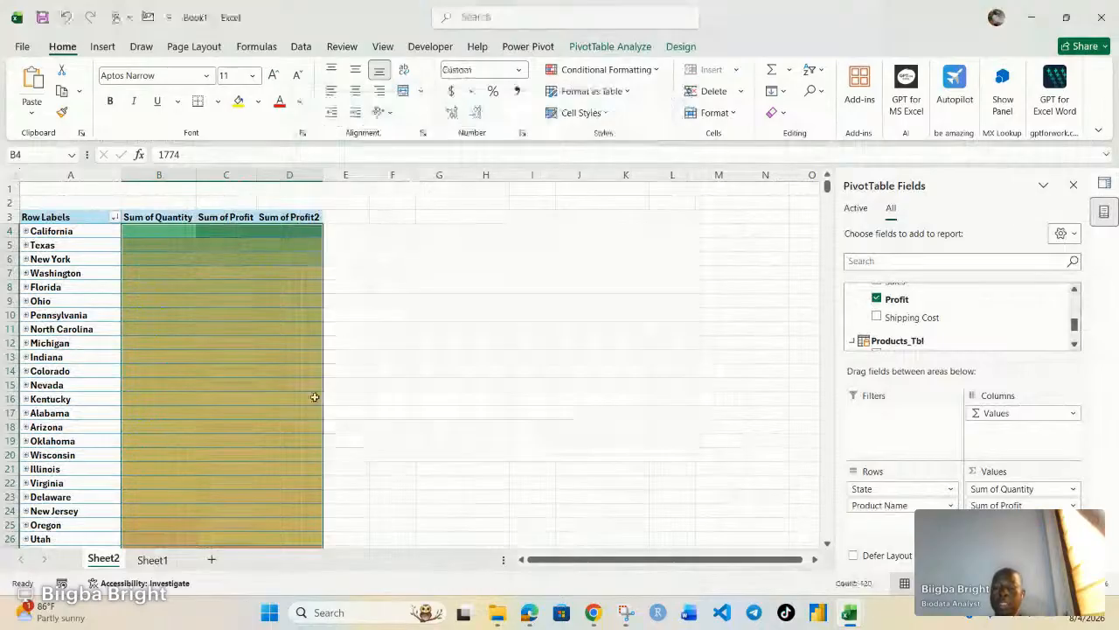
scroll(314, 397, down, 6)
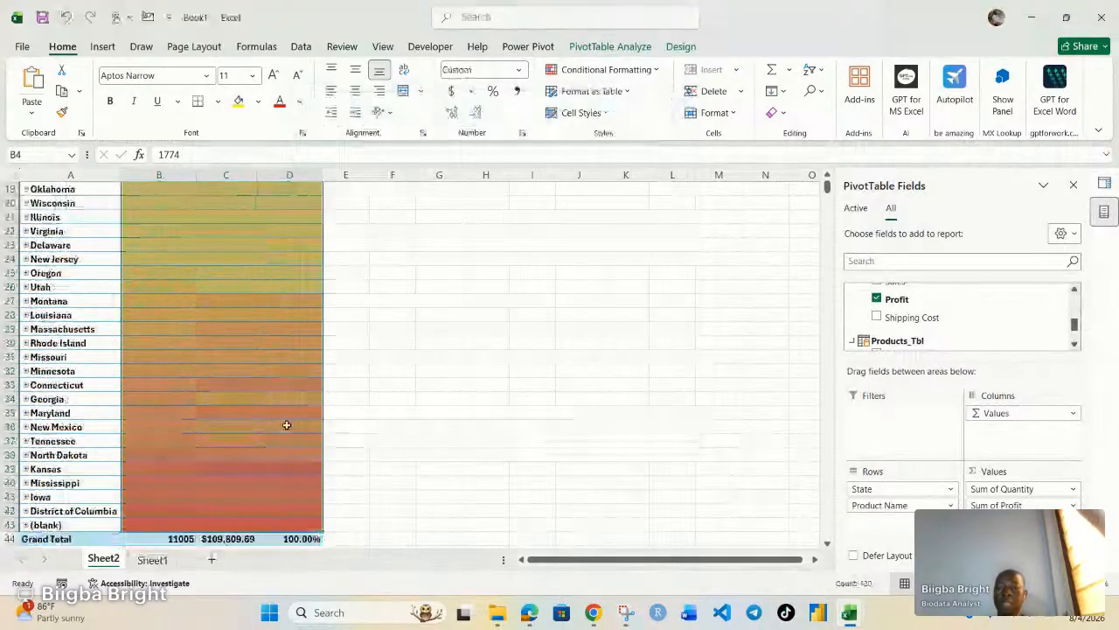
scroll(286, 425, up, 6)
Deselect the pivot and scroll through the colour-only state heatmap beside Queries & Connections.
click(439, 370)
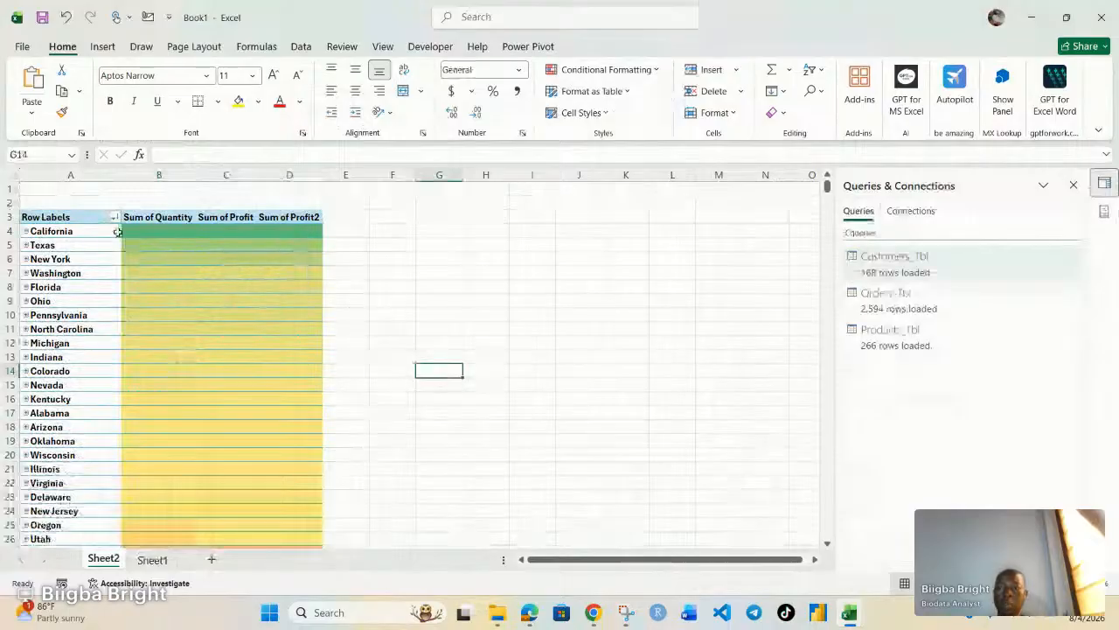
mouse_move(134, 242)
scroll(237, 432, down, 8)
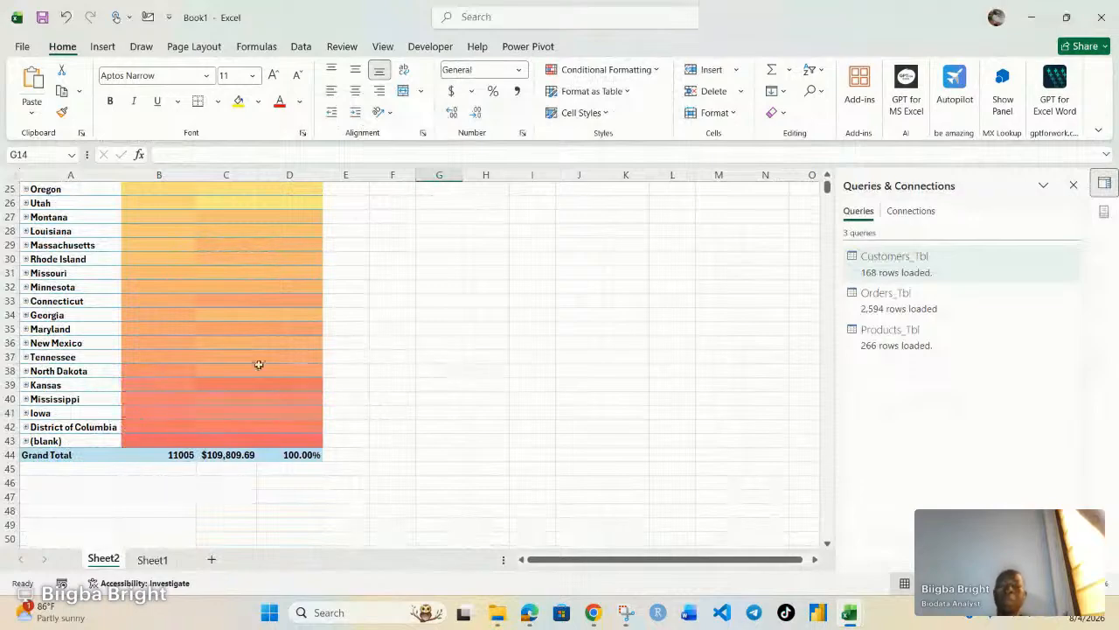
scroll(259, 364, down, 1)
scroll(260, 354, up, 8)
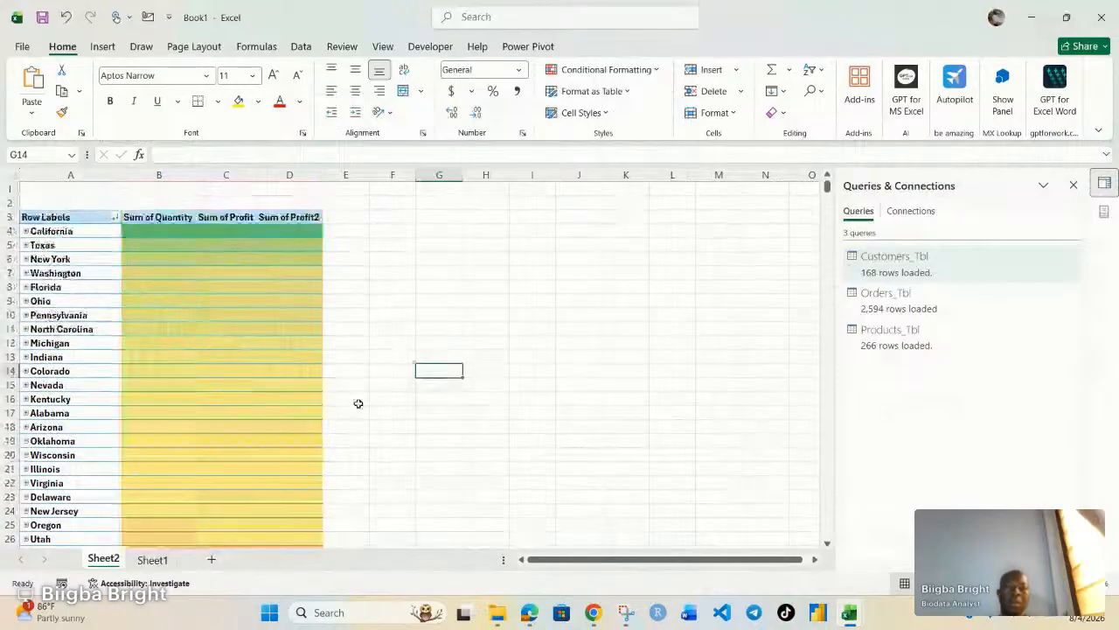
Restore the pivot's quantity, profit and percentage numbers, such as California's 1774 and 17.10%.
click(187, 341)
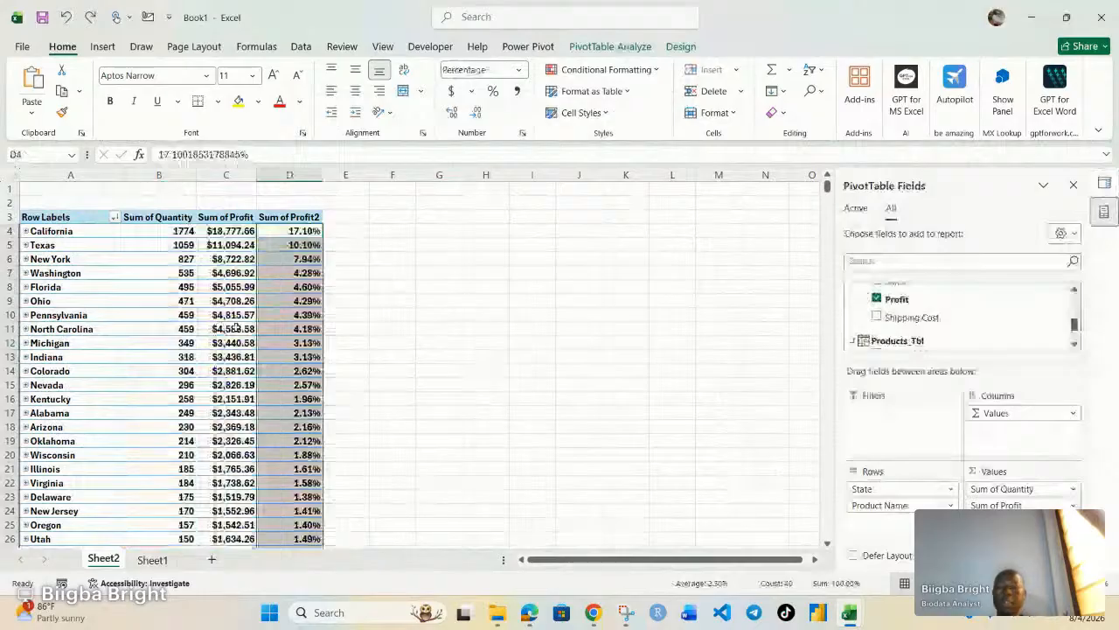
click(439, 370)
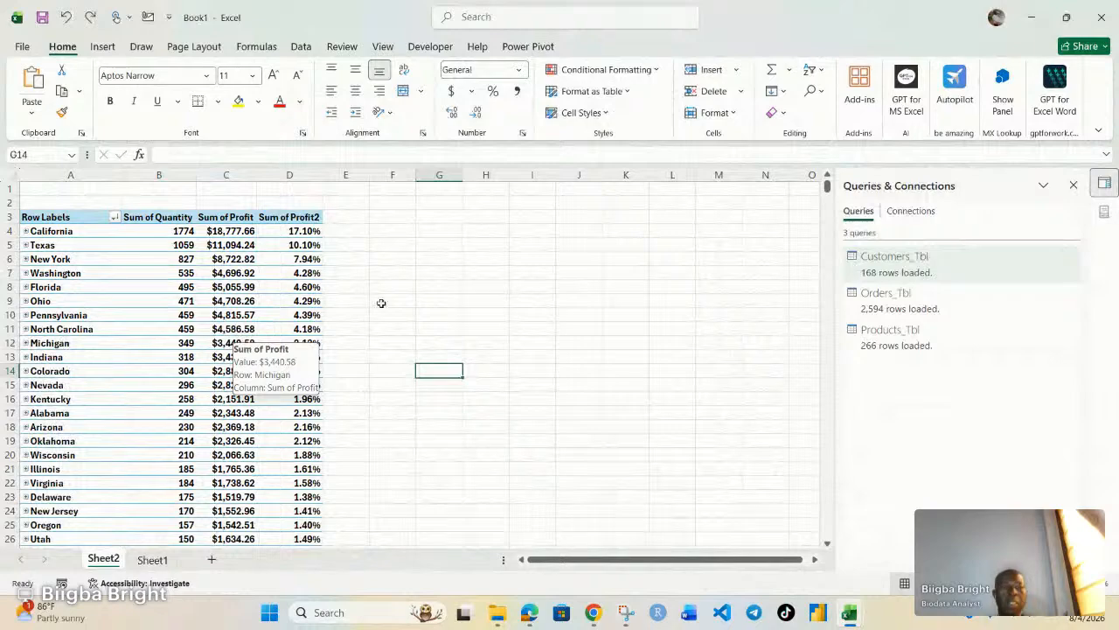
click(249, 329)
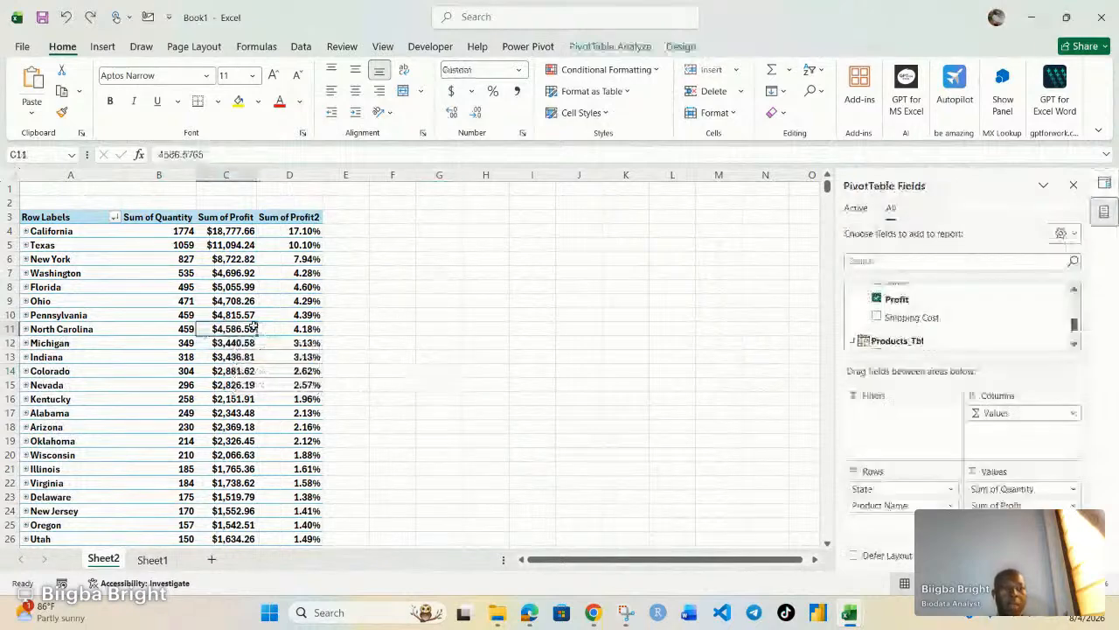
Summarize the Quantity value field by Average, making it Average of Quantity.
scroll(918, 326, down, 1)
scroll(919, 325, down, 1)
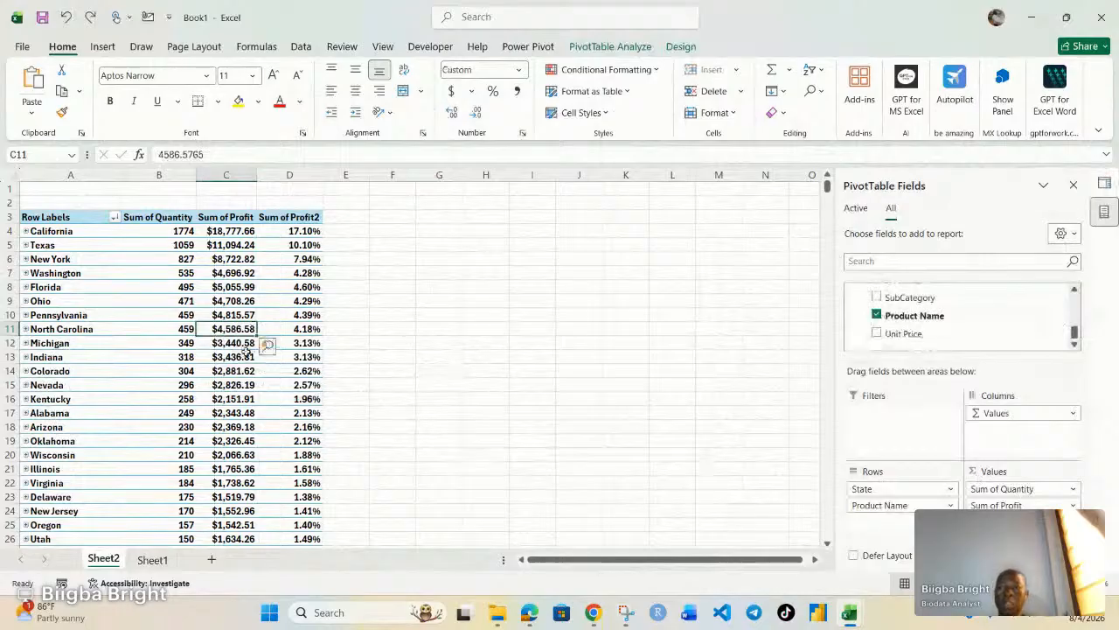
click(1074, 492)
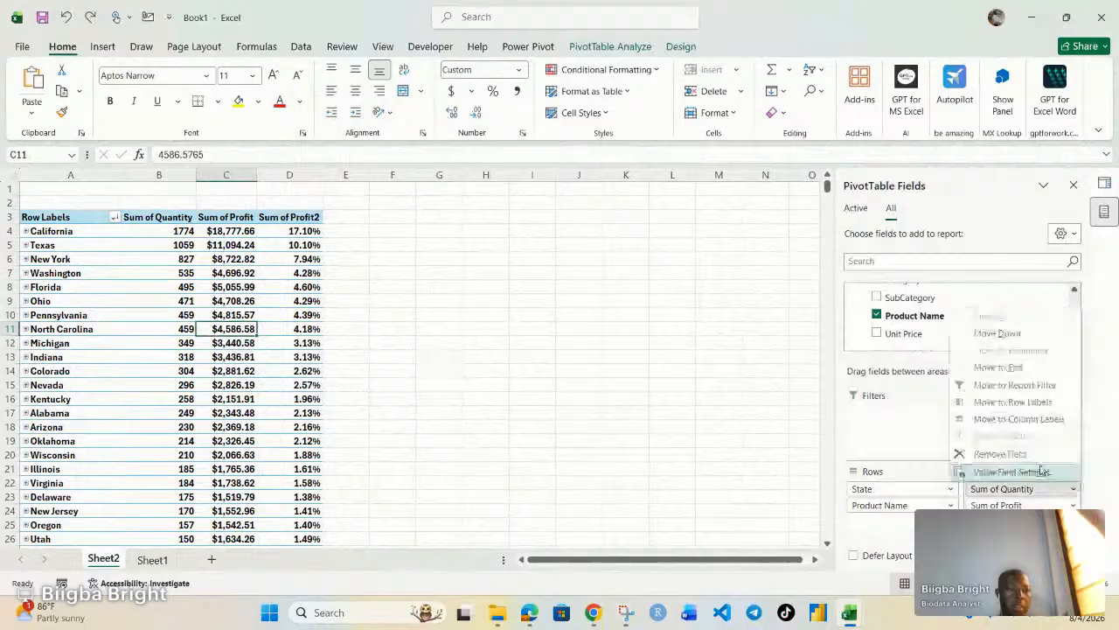
click(1040, 473)
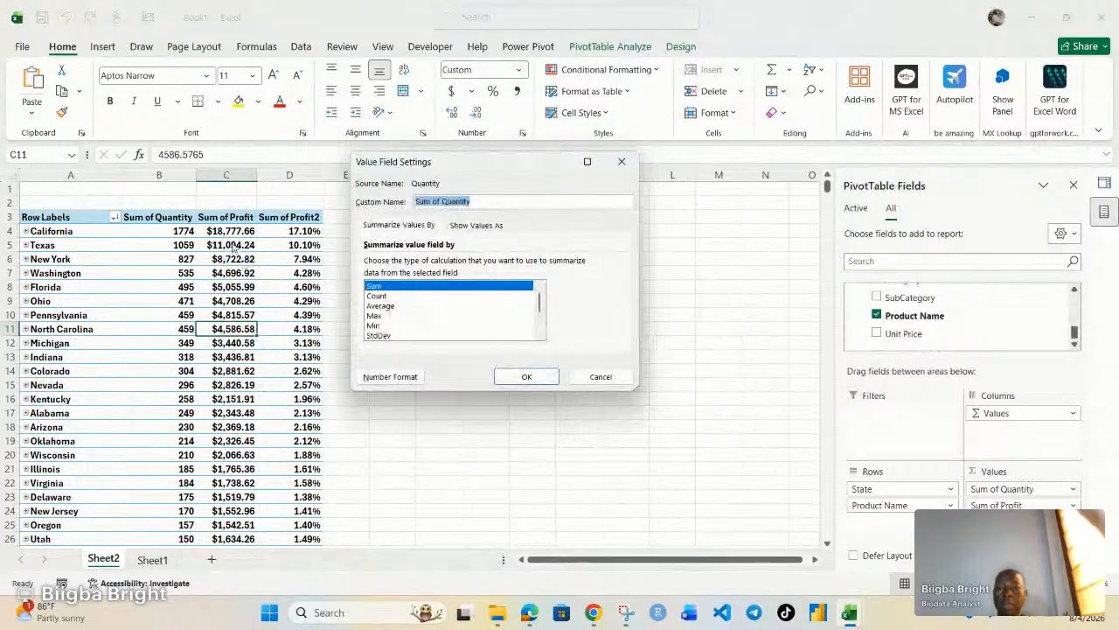
click(385, 305)
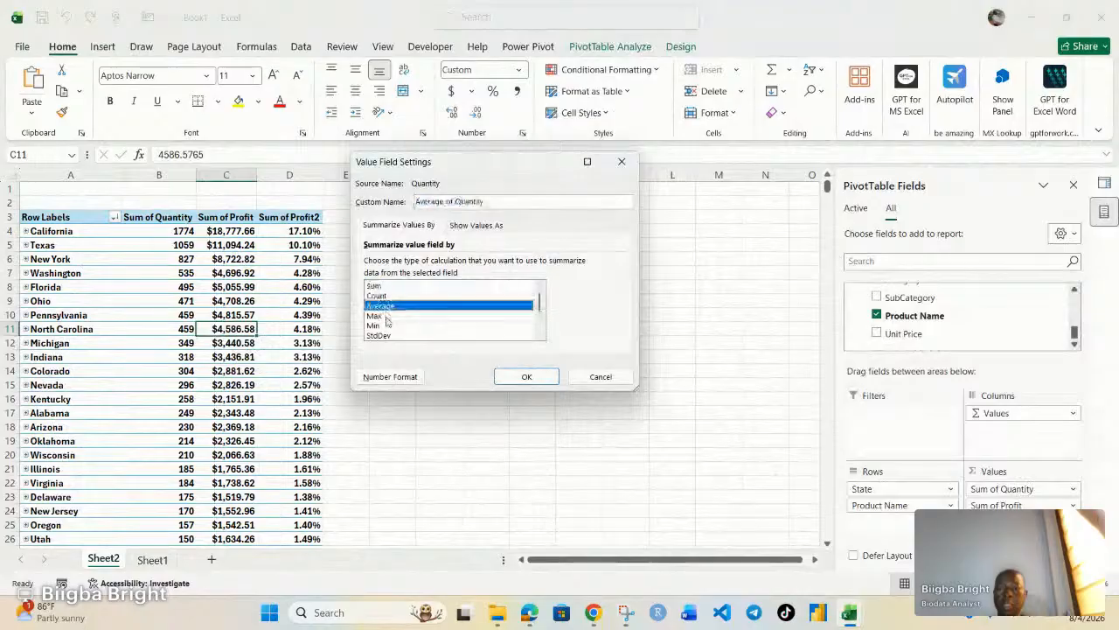
click(527, 376)
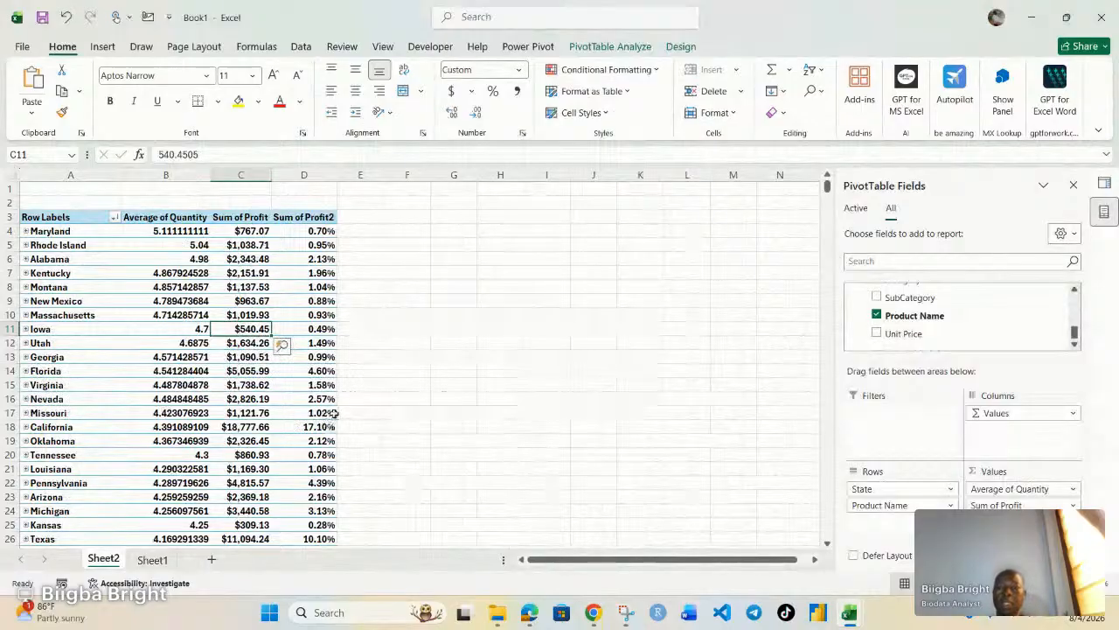
scroll(335, 413, down, 7)
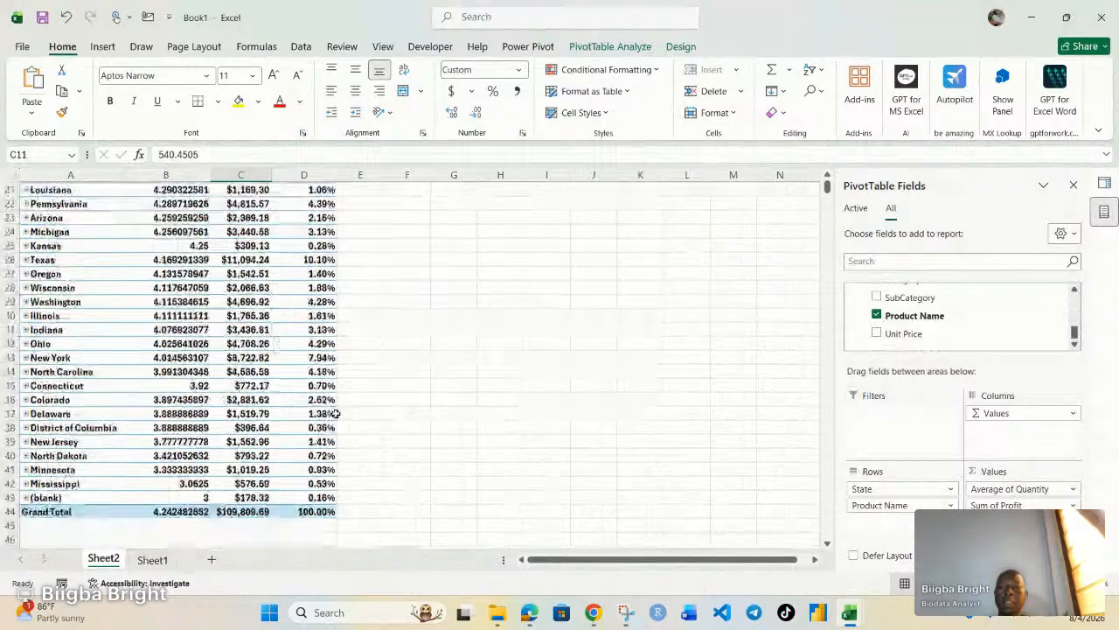
scroll(335, 412, up, 6)
click(170, 343)
right_click(175, 345)
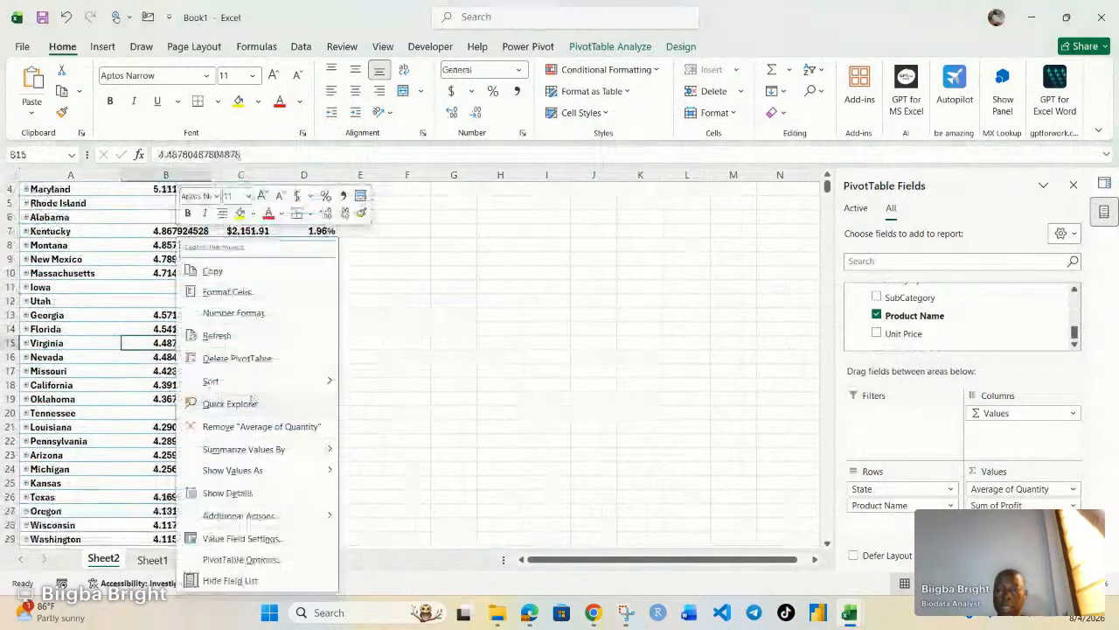
mouse_move(250, 387)
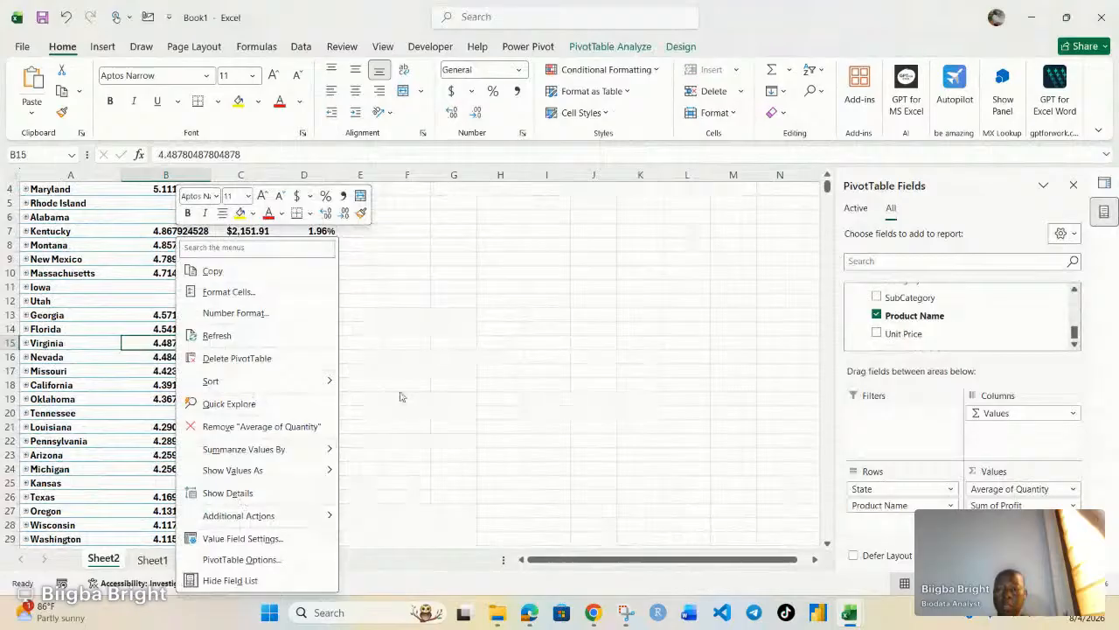
mouse_move(326, 470)
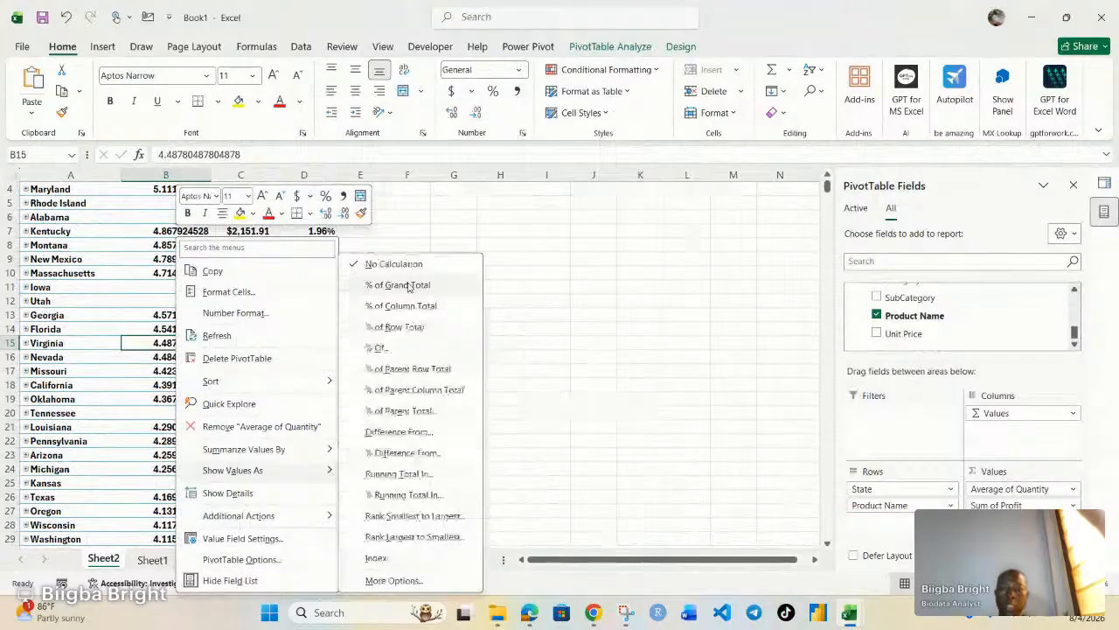
click(408, 287)
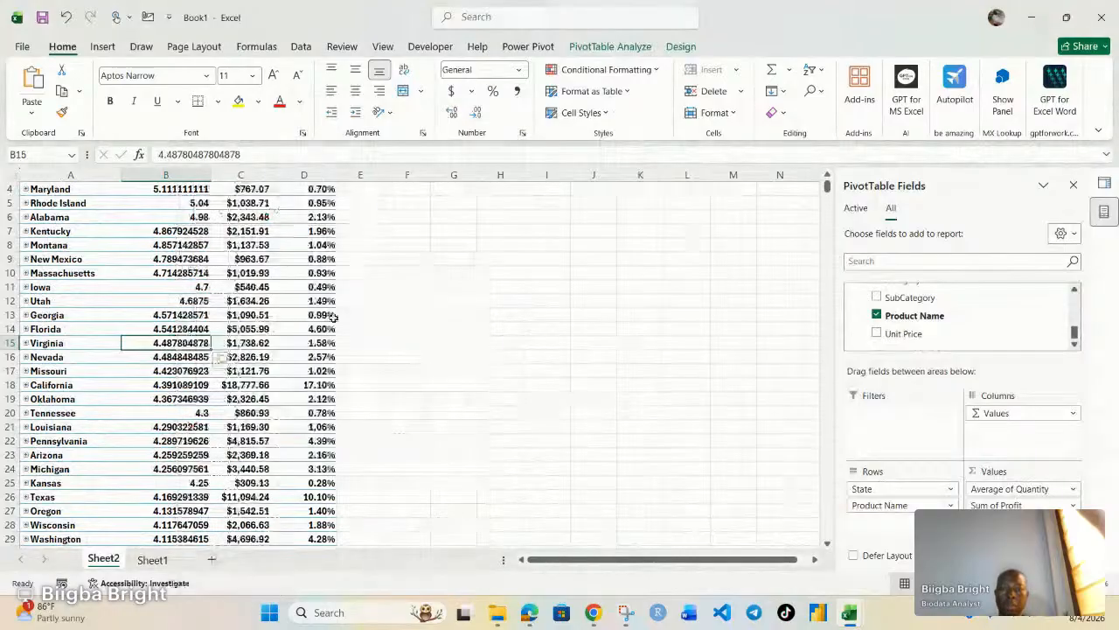